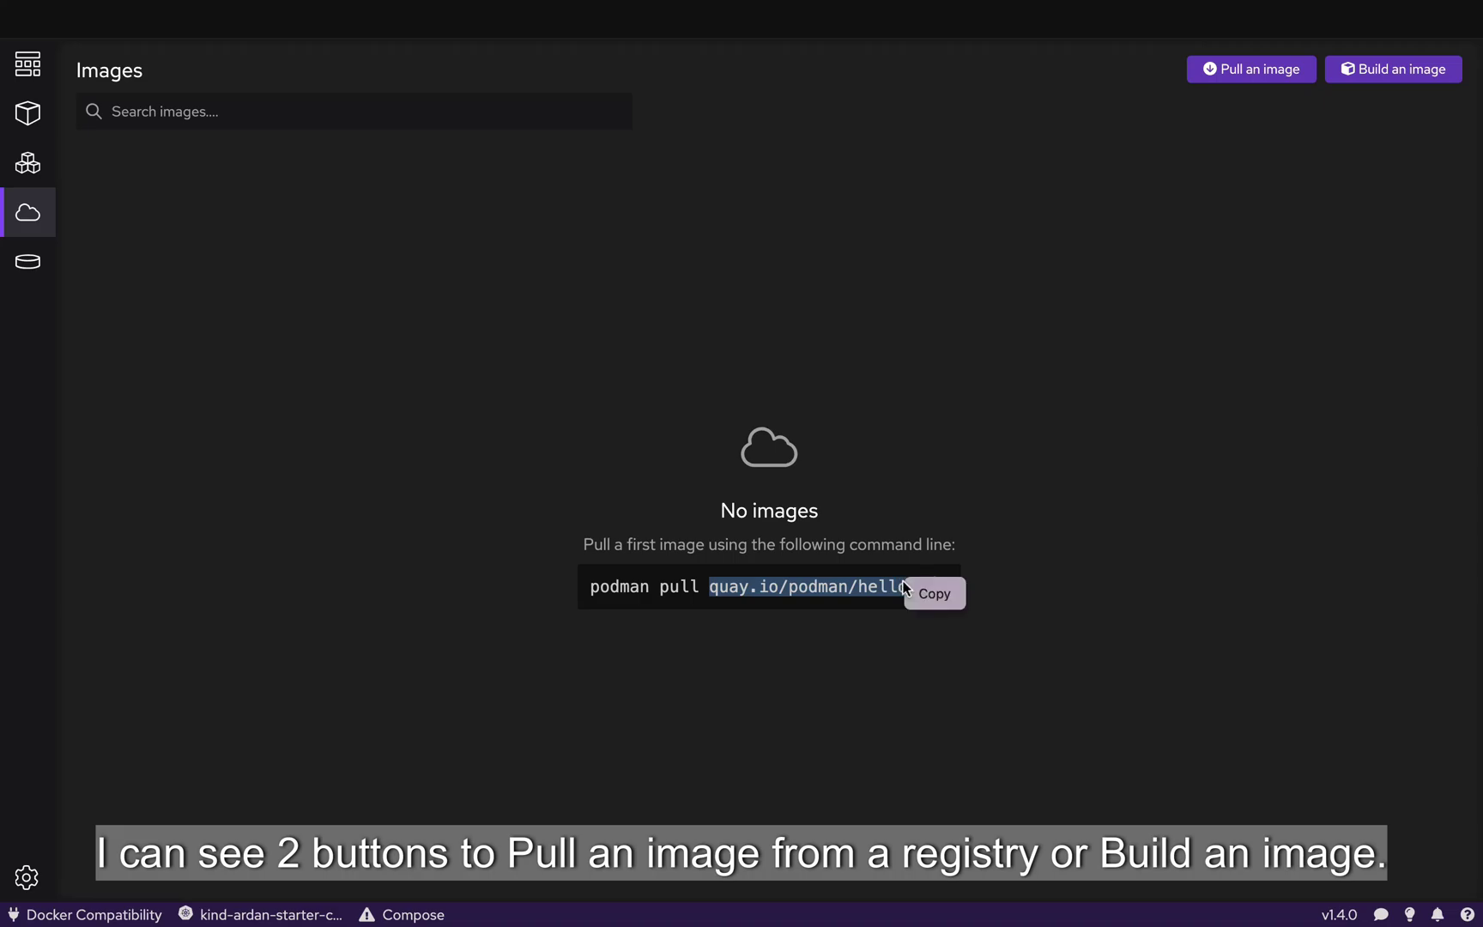
Pull the image quay.io/podman/hello from the registry and finish the download dialog
{"action": "left_click", "coordinate": [1242, 72]}
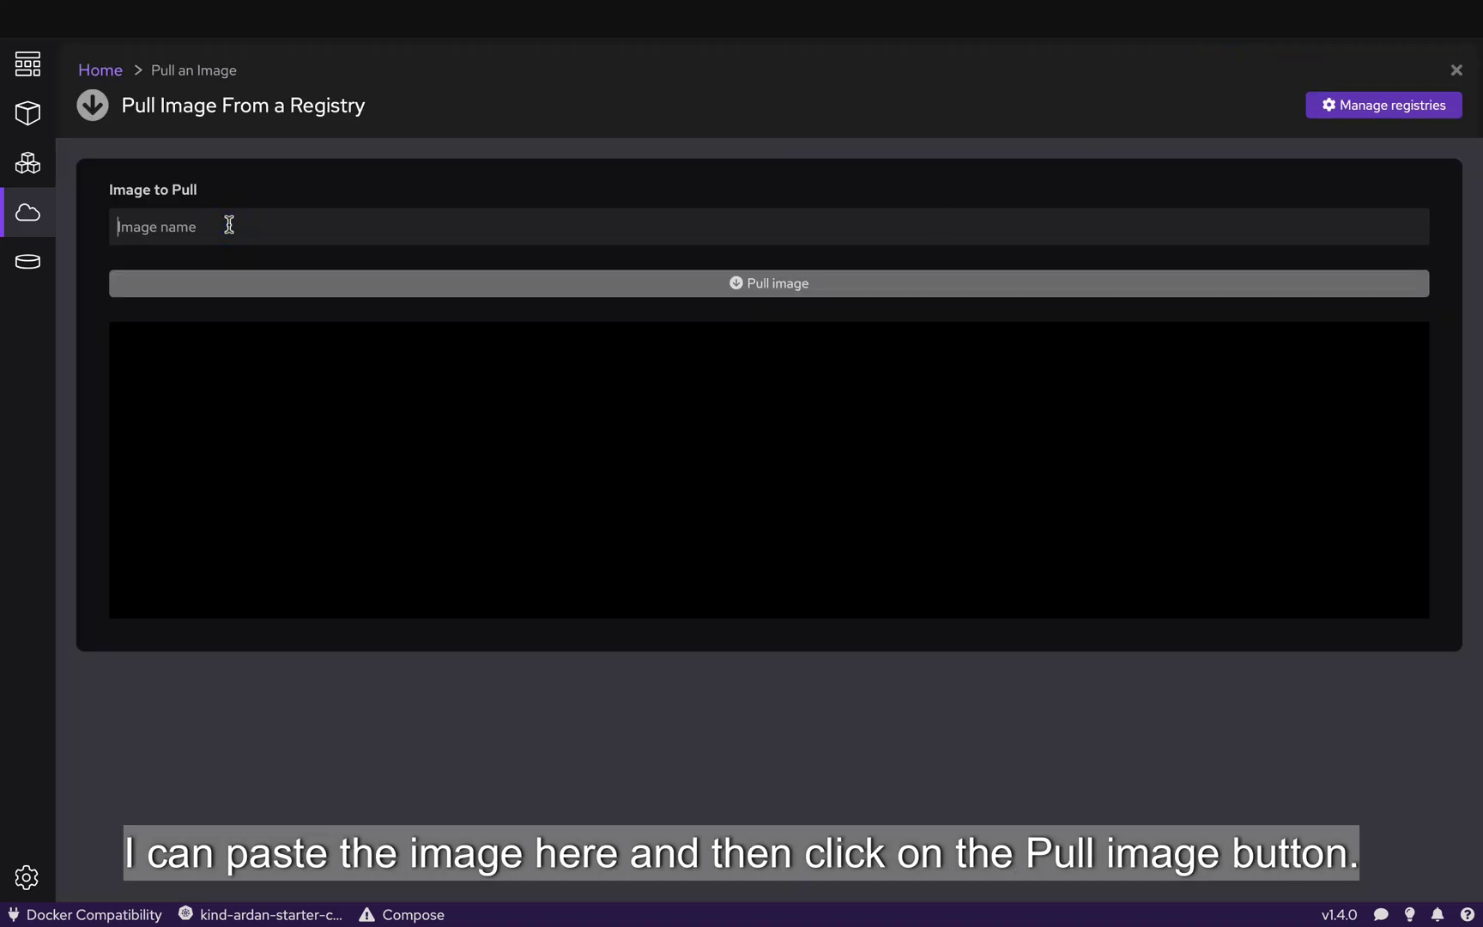
{"action": "type", "text": "quay.io/podman/hello"}
{"action": "left_click", "coordinate": [528, 288]}
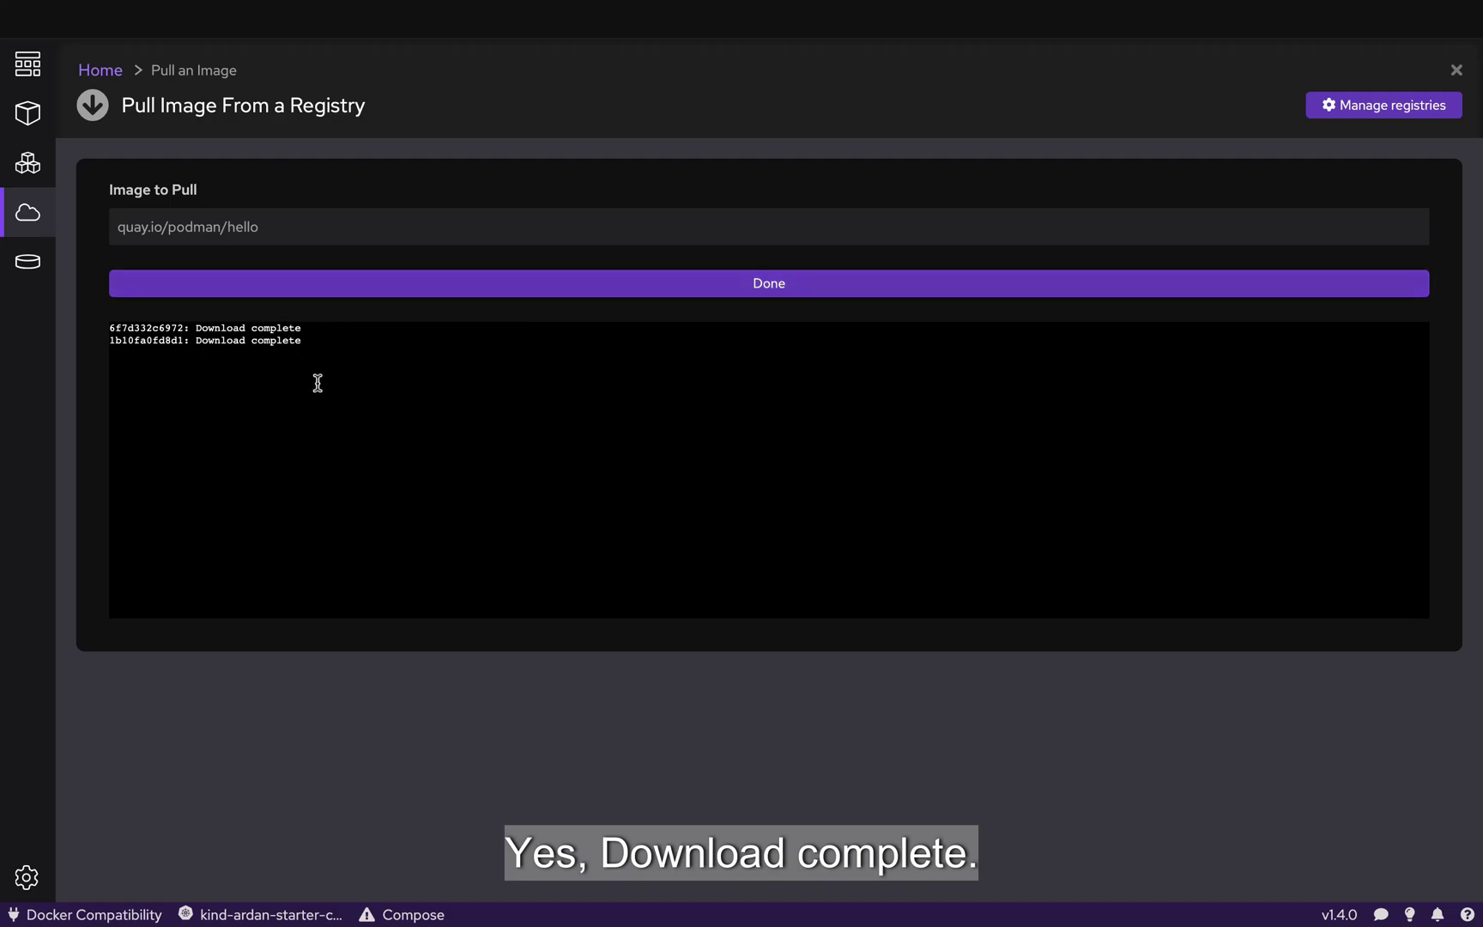
{"action": "left_click", "coordinate": [365, 296]}
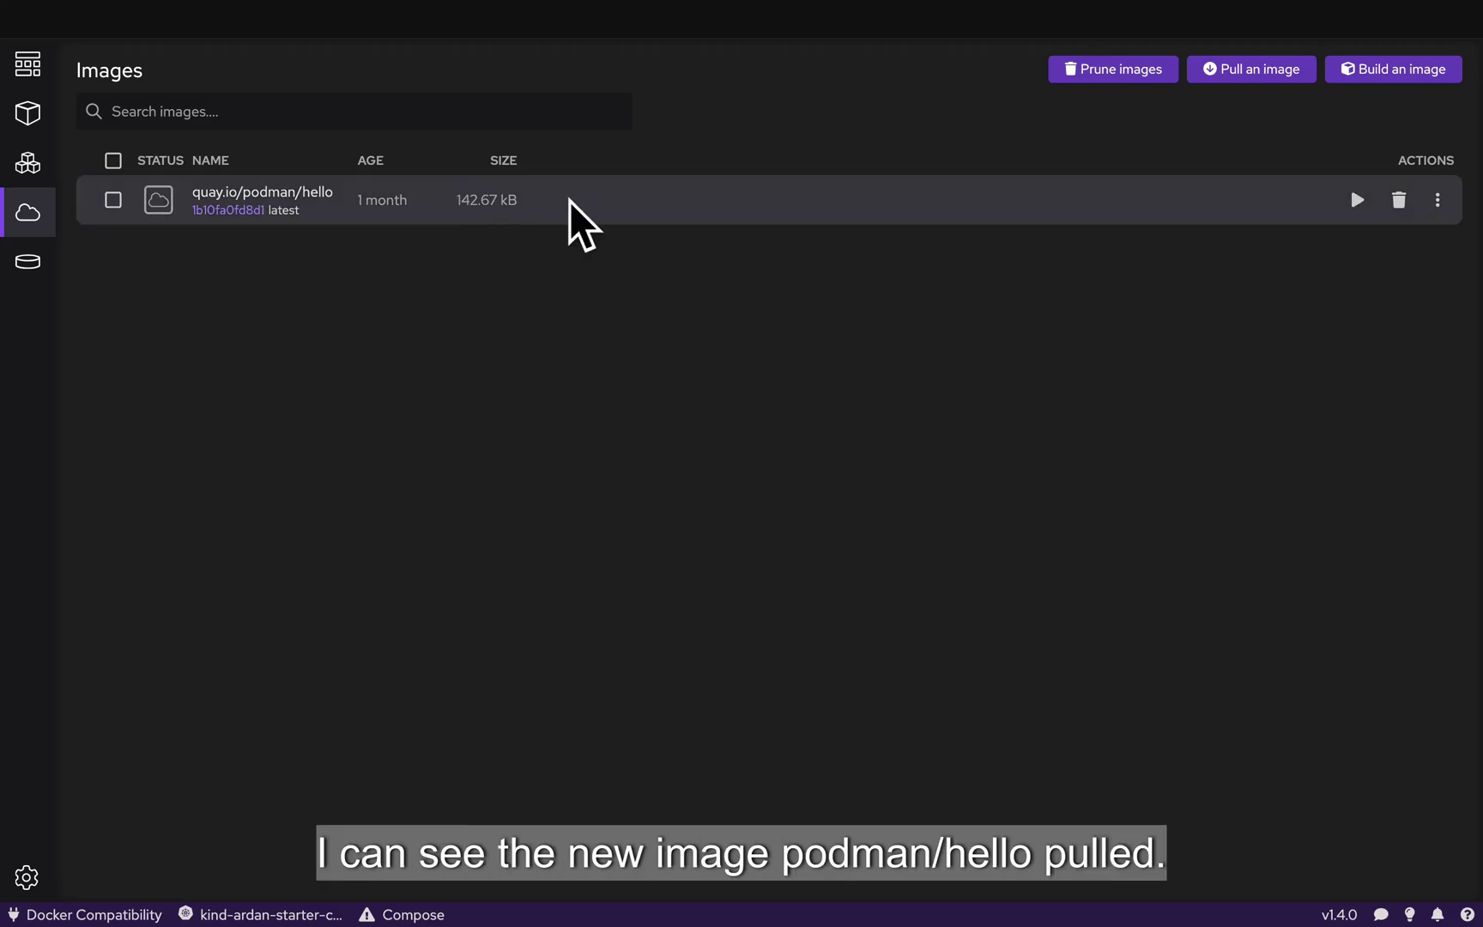
Open the quay.io/podman/hello image details and examine its summary, tag and history
{"action": "left_click", "coordinate": [265, 199]}
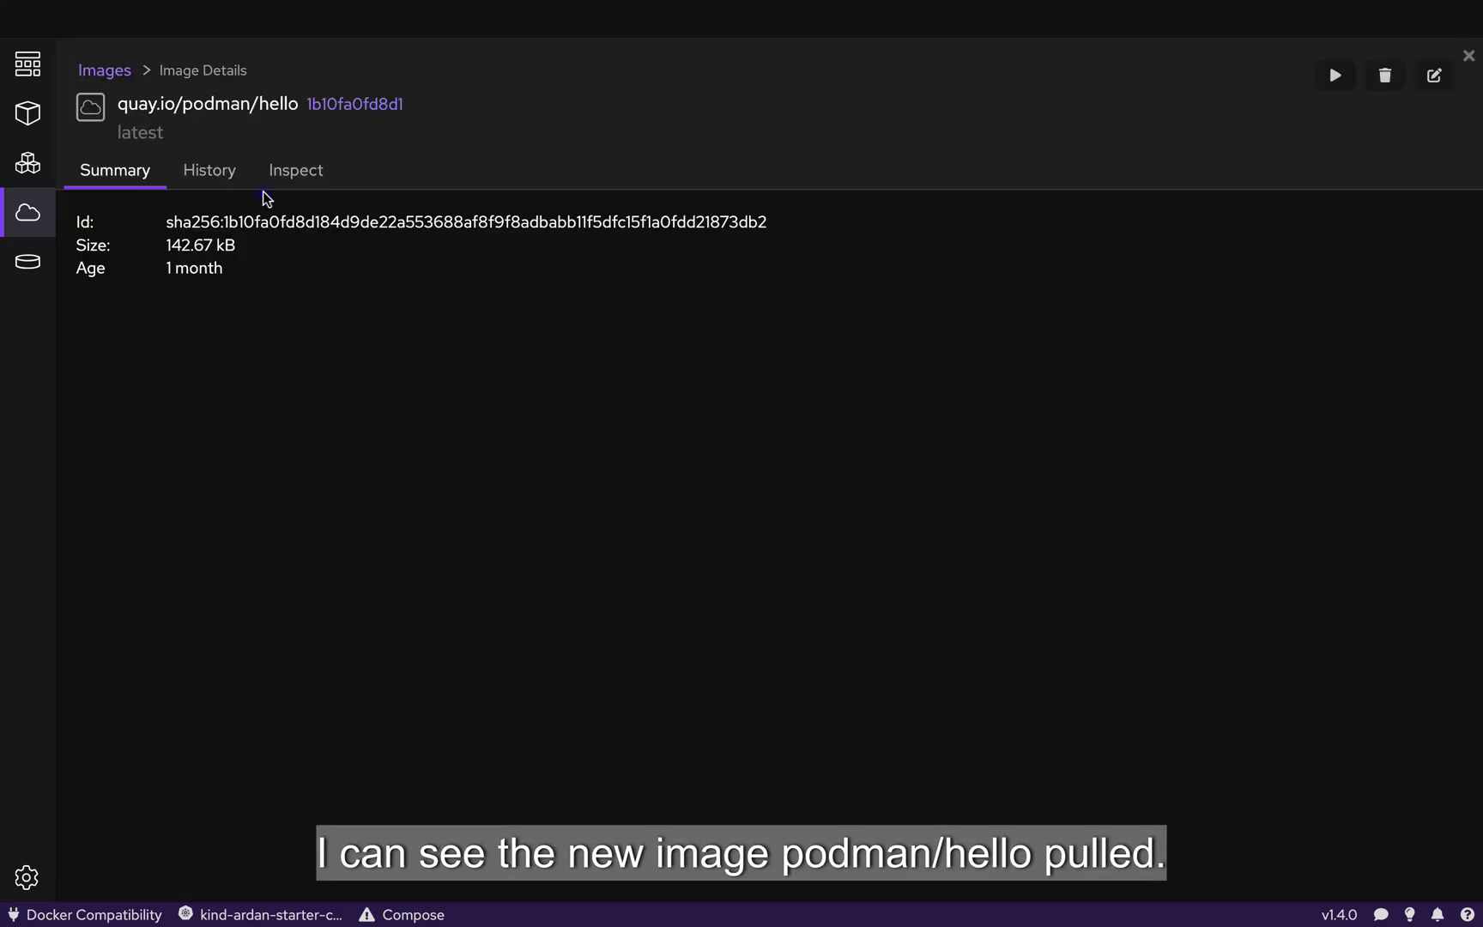
{"action": "left_click_drag", "start_coordinate": [151, 277], "coordinate": [243, 279]}
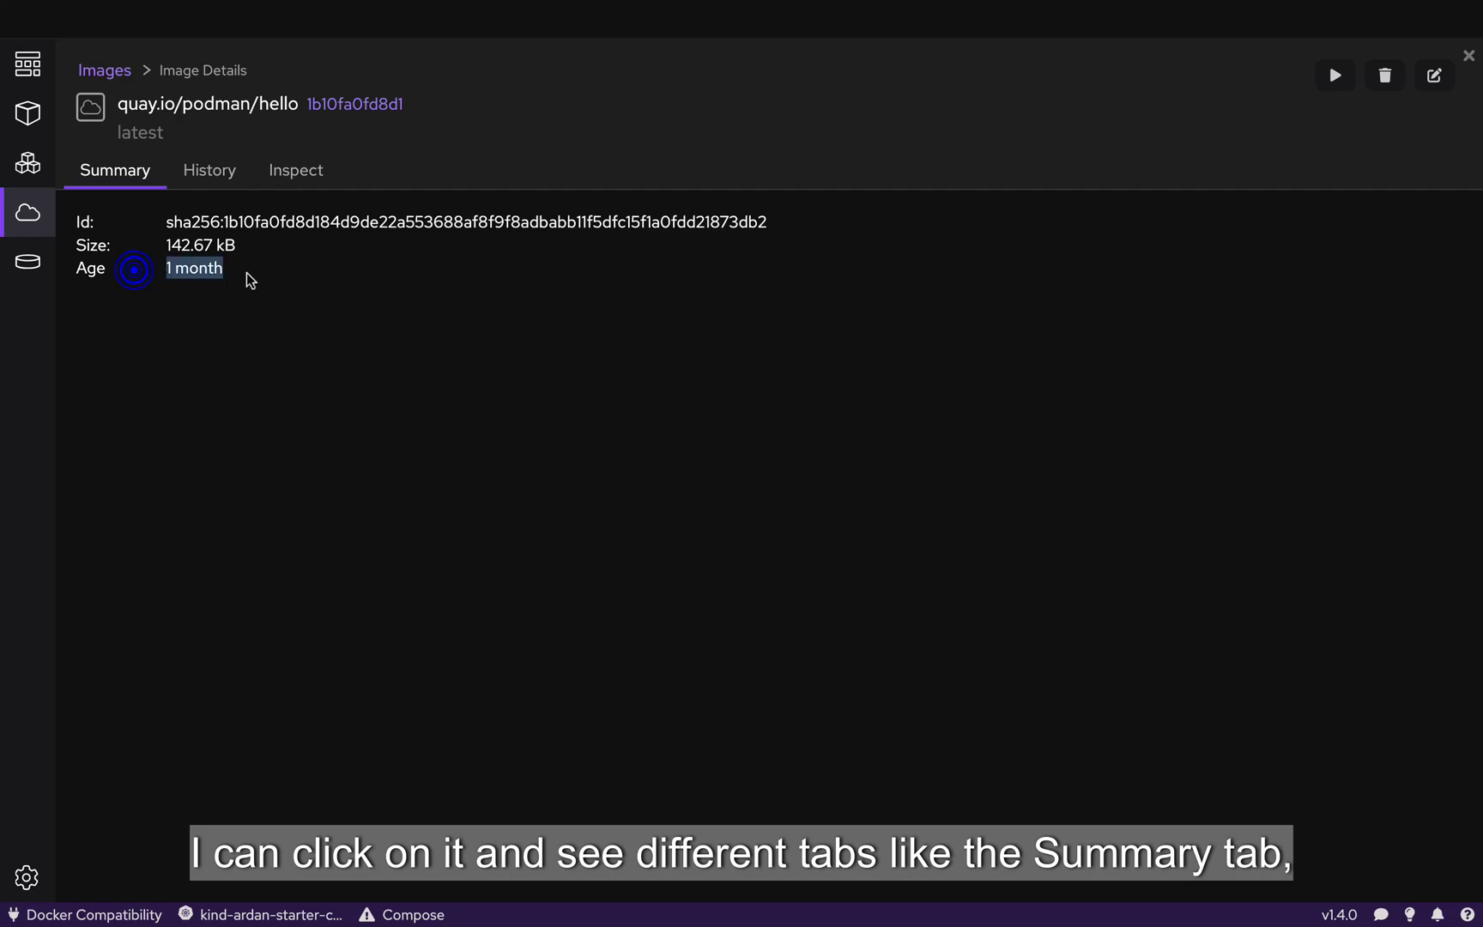
{"action": "left_click", "coordinate": [252, 276]}
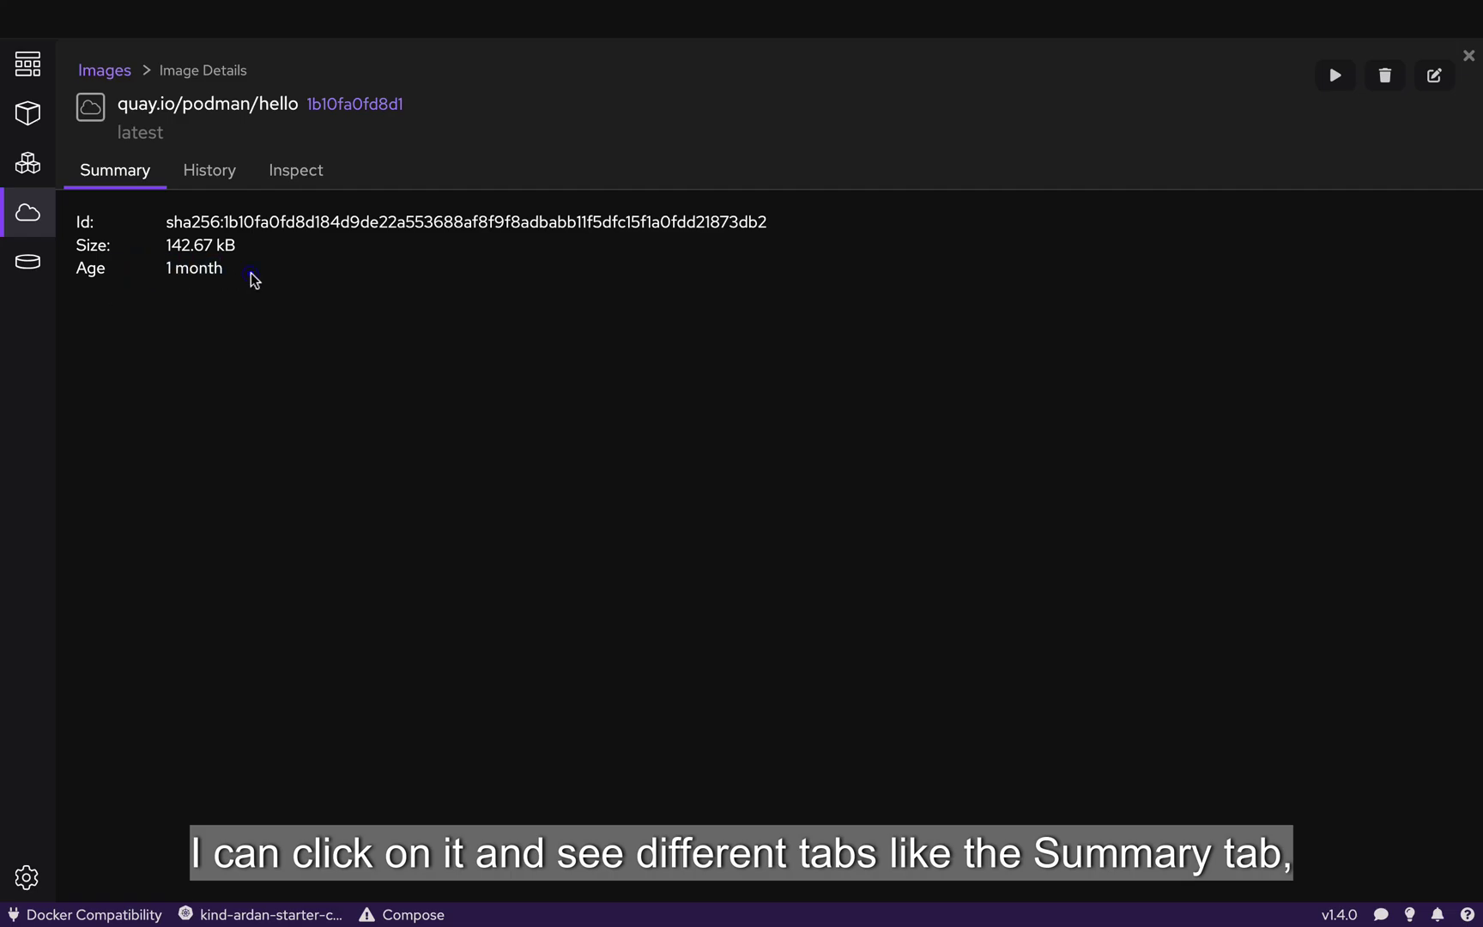
{"action": "double_click", "coordinate": [134, 133]}
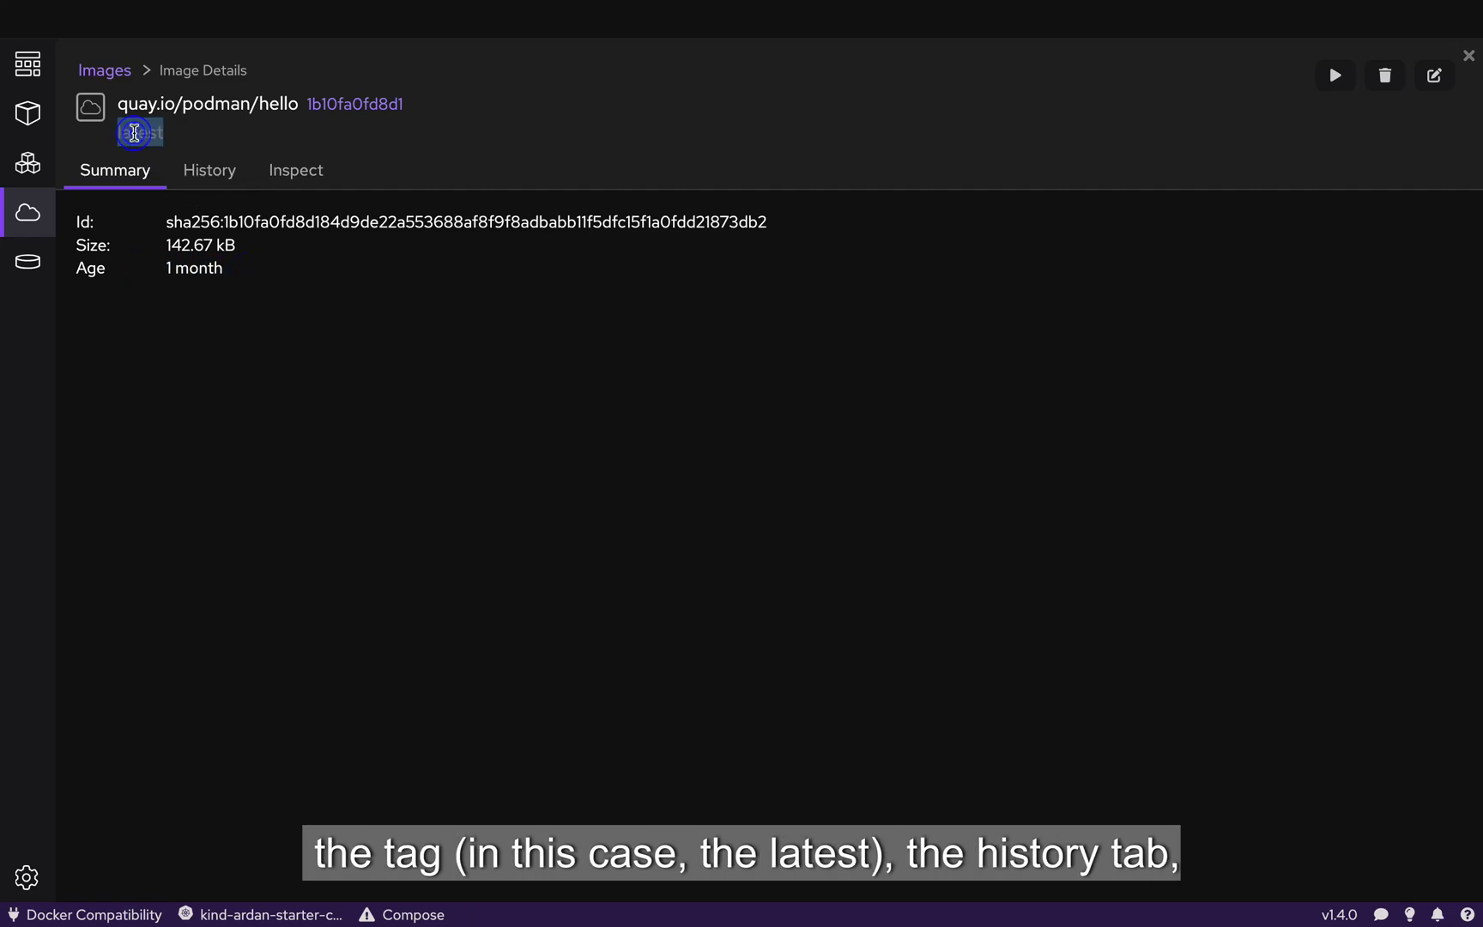
{"action": "left_click", "coordinate": [218, 174]}
Examine the hello image's full JSON inspection data, including its config and labels, and return to the image list
{"action": "left_click", "coordinate": [296, 171]}
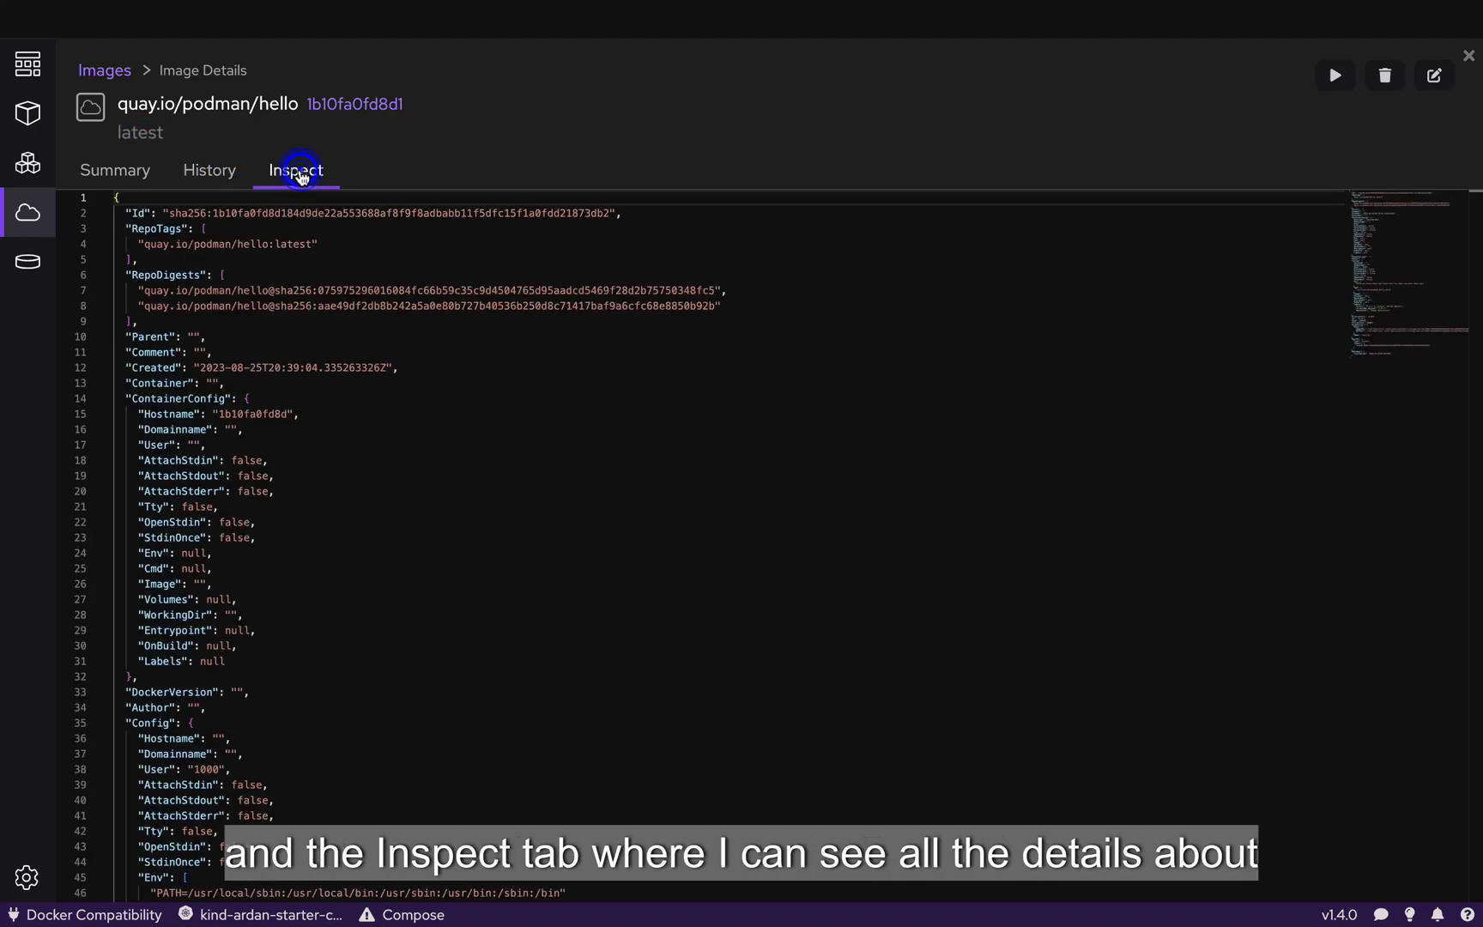
{"action": "scroll", "coordinate": [337, 335], "scroll_direction": "down", "scroll_amount": 5}
{"action": "scroll", "coordinate": [340, 335], "scroll_direction": "down", "scroll_amount": 7}
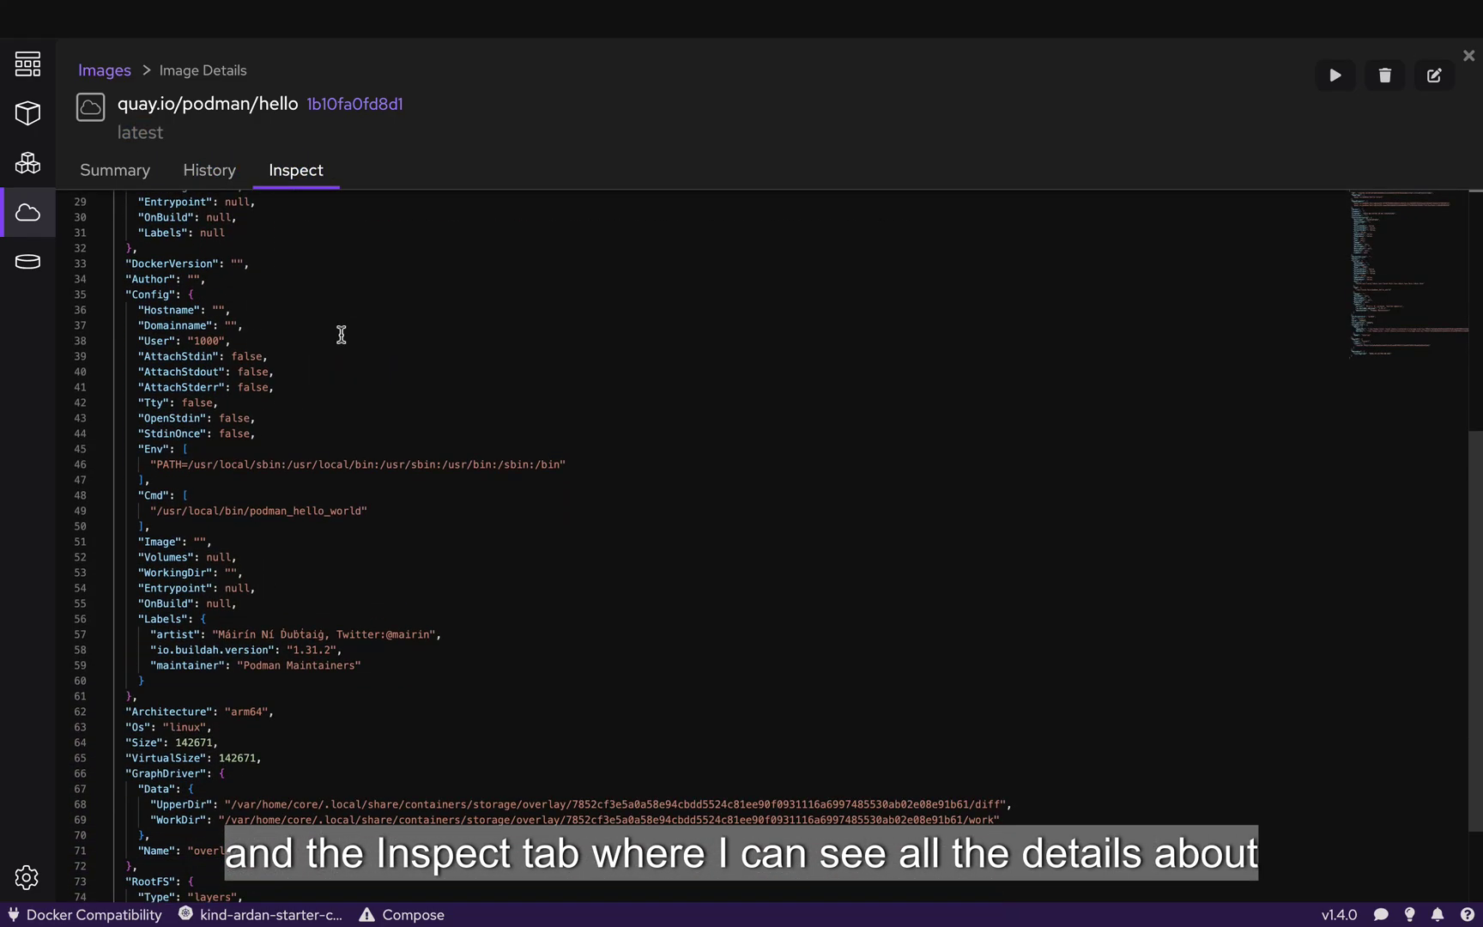
{"action": "scroll", "coordinate": [341, 334], "scroll_direction": "up", "scroll_amount": 1}
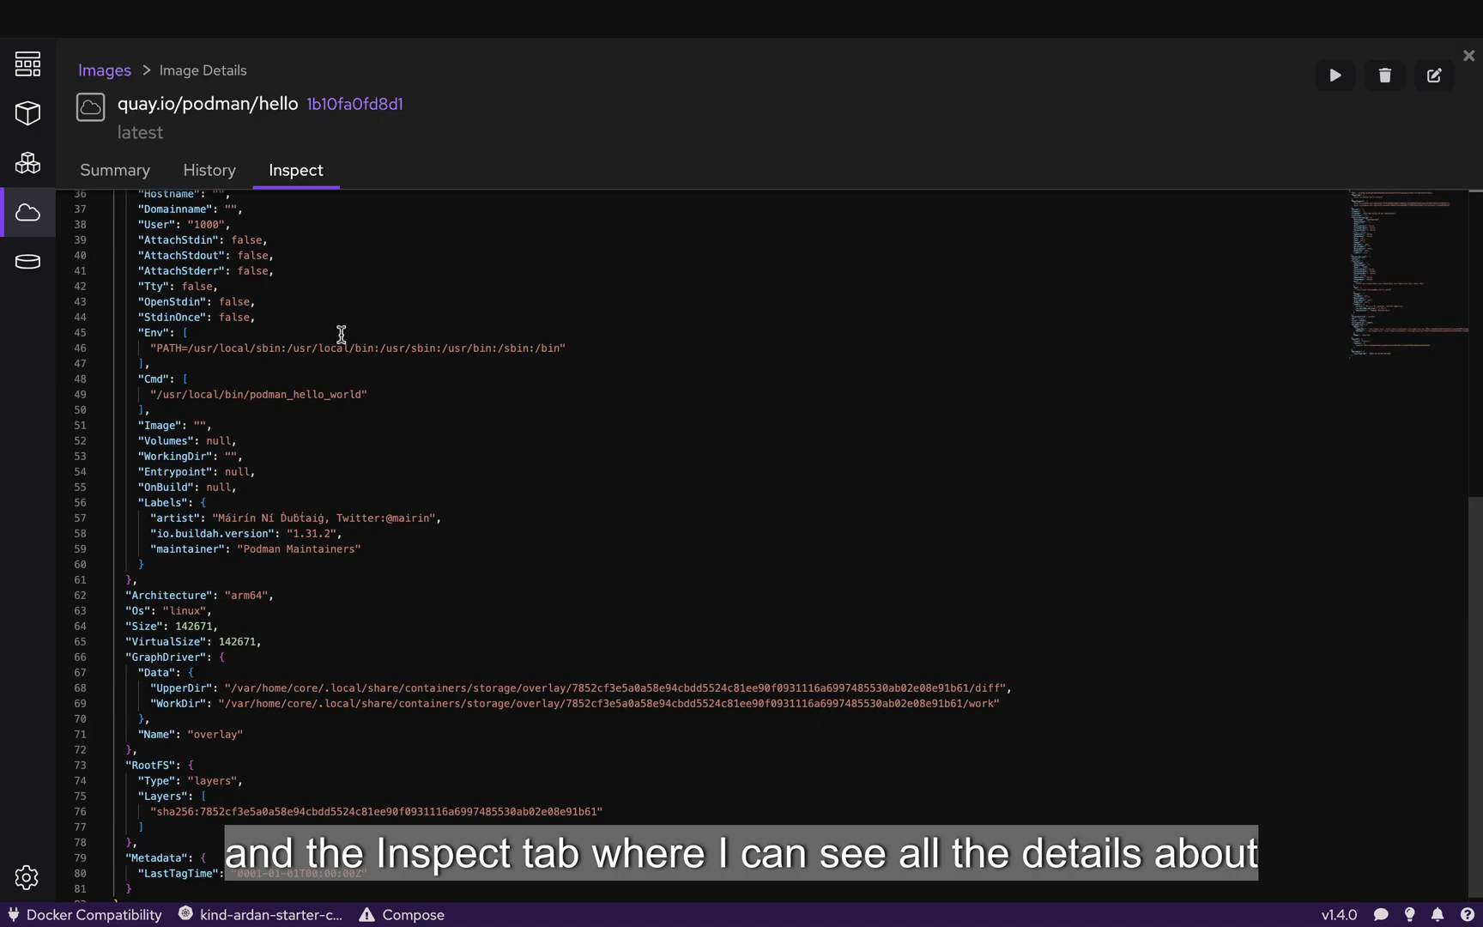
{"action": "scroll", "coordinate": [266, 549], "scroll_direction": "up", "scroll_amount": 2}
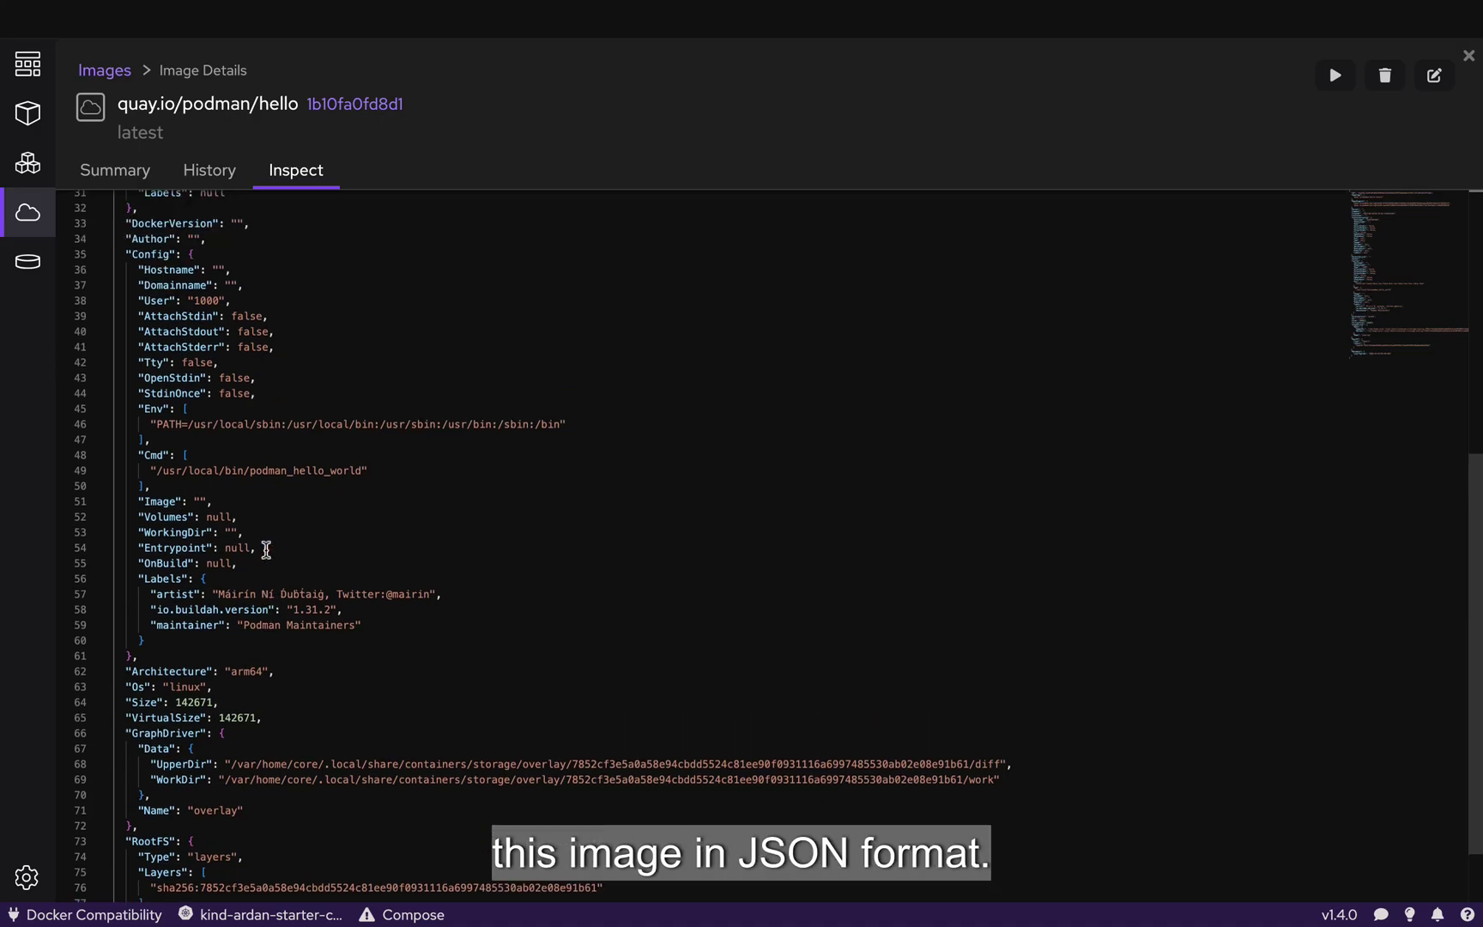
{"action": "scroll", "coordinate": [266, 549], "scroll_direction": "up", "scroll_amount": 10}
{"action": "left_click", "coordinate": [27, 211]}
{"action": "left_click", "coordinate": [274, 310]}
{"action": "left_click", "coordinate": [904, 219]}
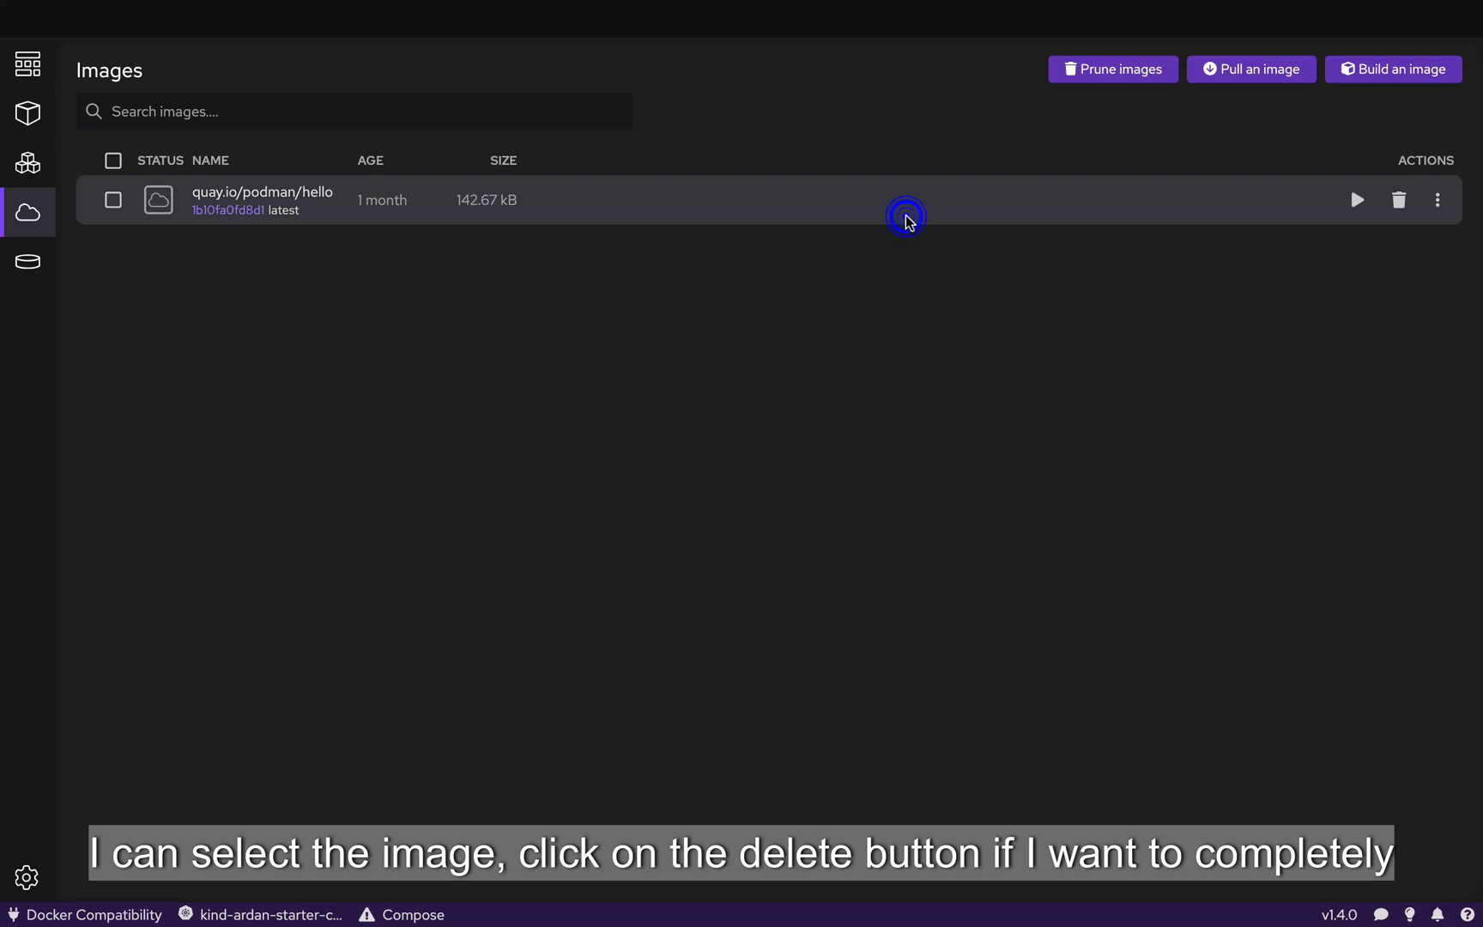
Select the quay.io/podman/hello image, review its additional actions, and open the form for creating a container from it
{"action": "left_click", "coordinate": [109, 206]}
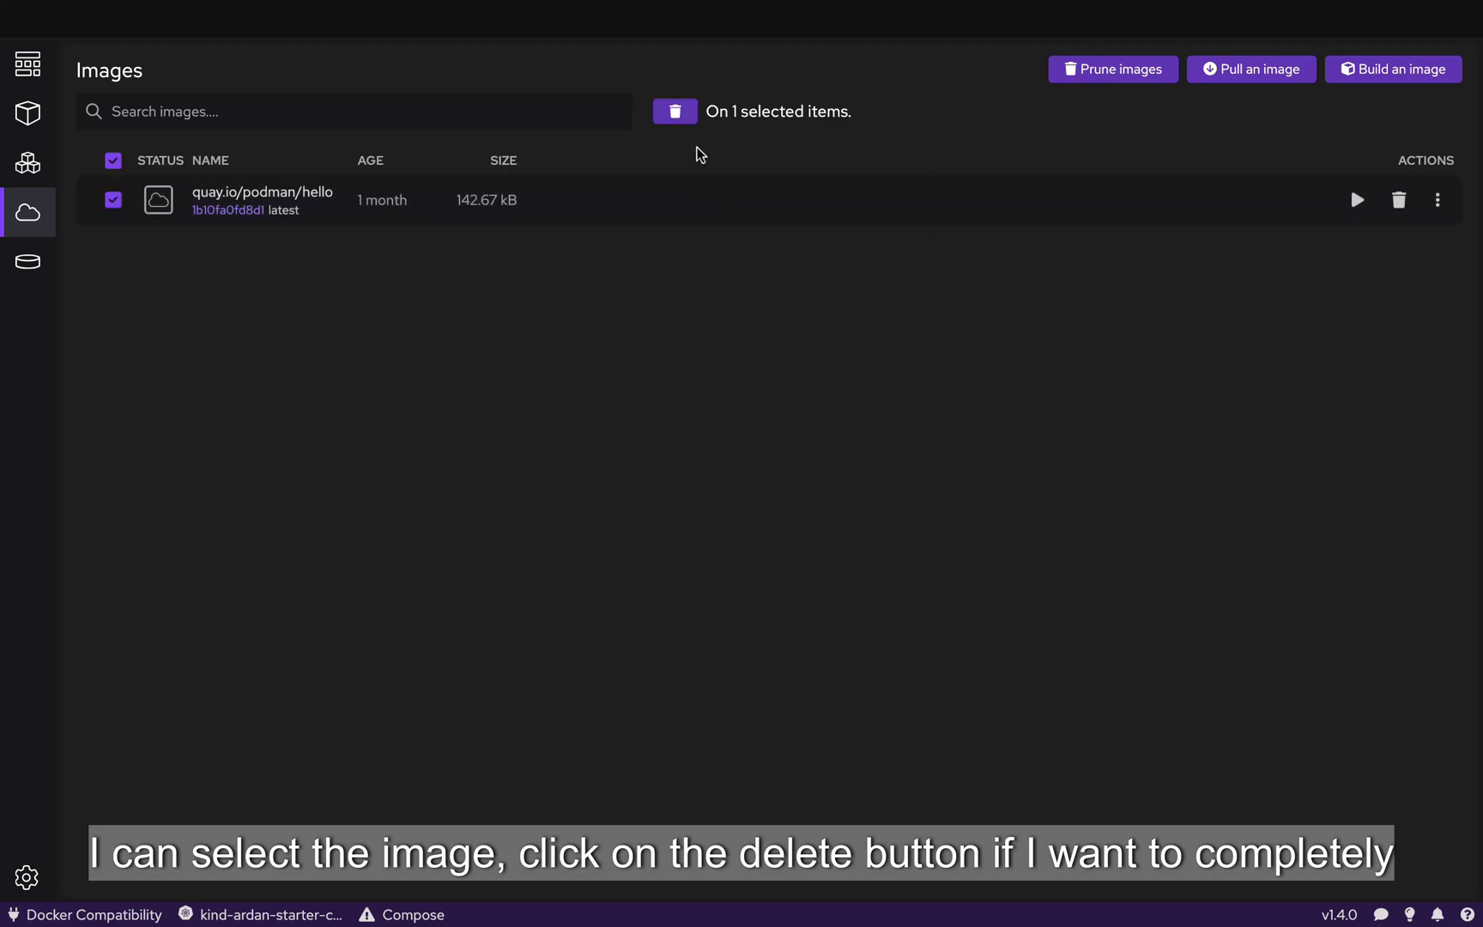
{"action": "left_click", "coordinate": [1437, 209]}
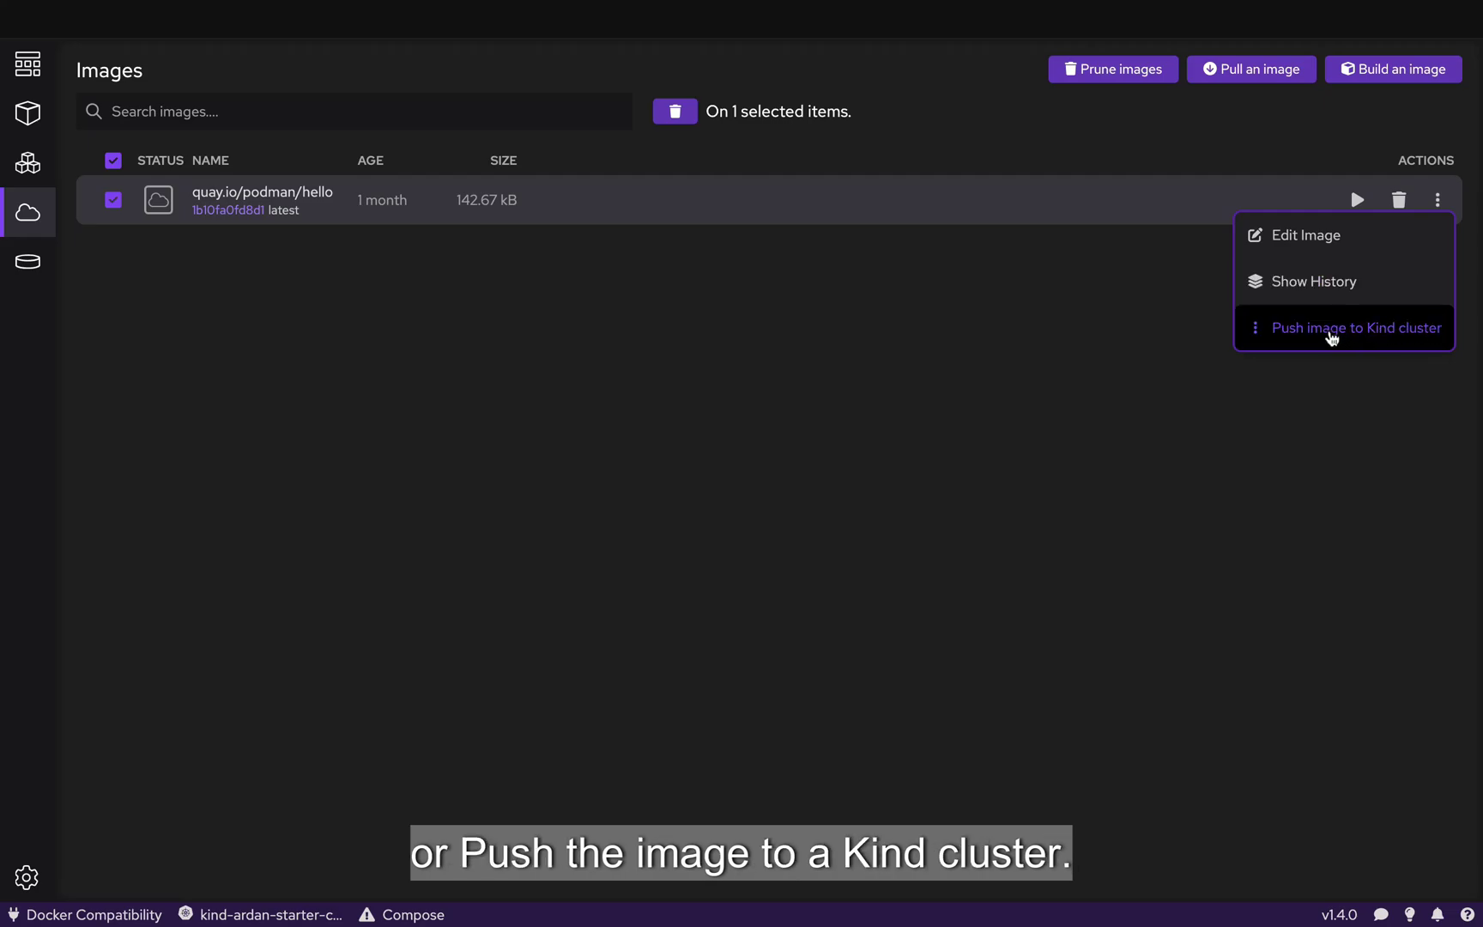
{"action": "left_click", "coordinate": [1407, 387]}
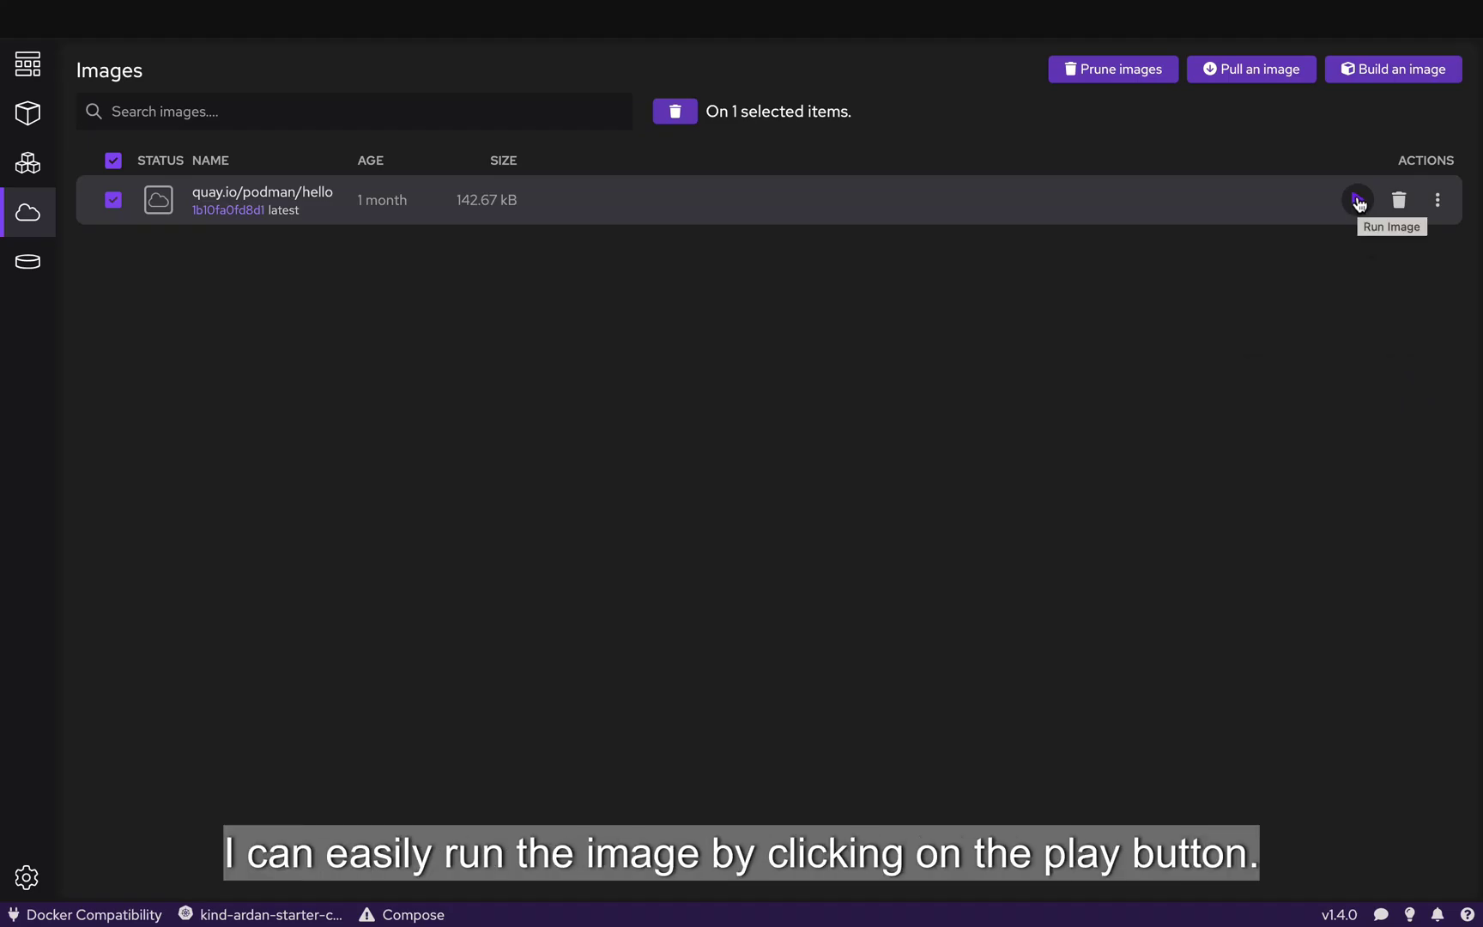
{"action": "left_click", "coordinate": [1356, 199]}
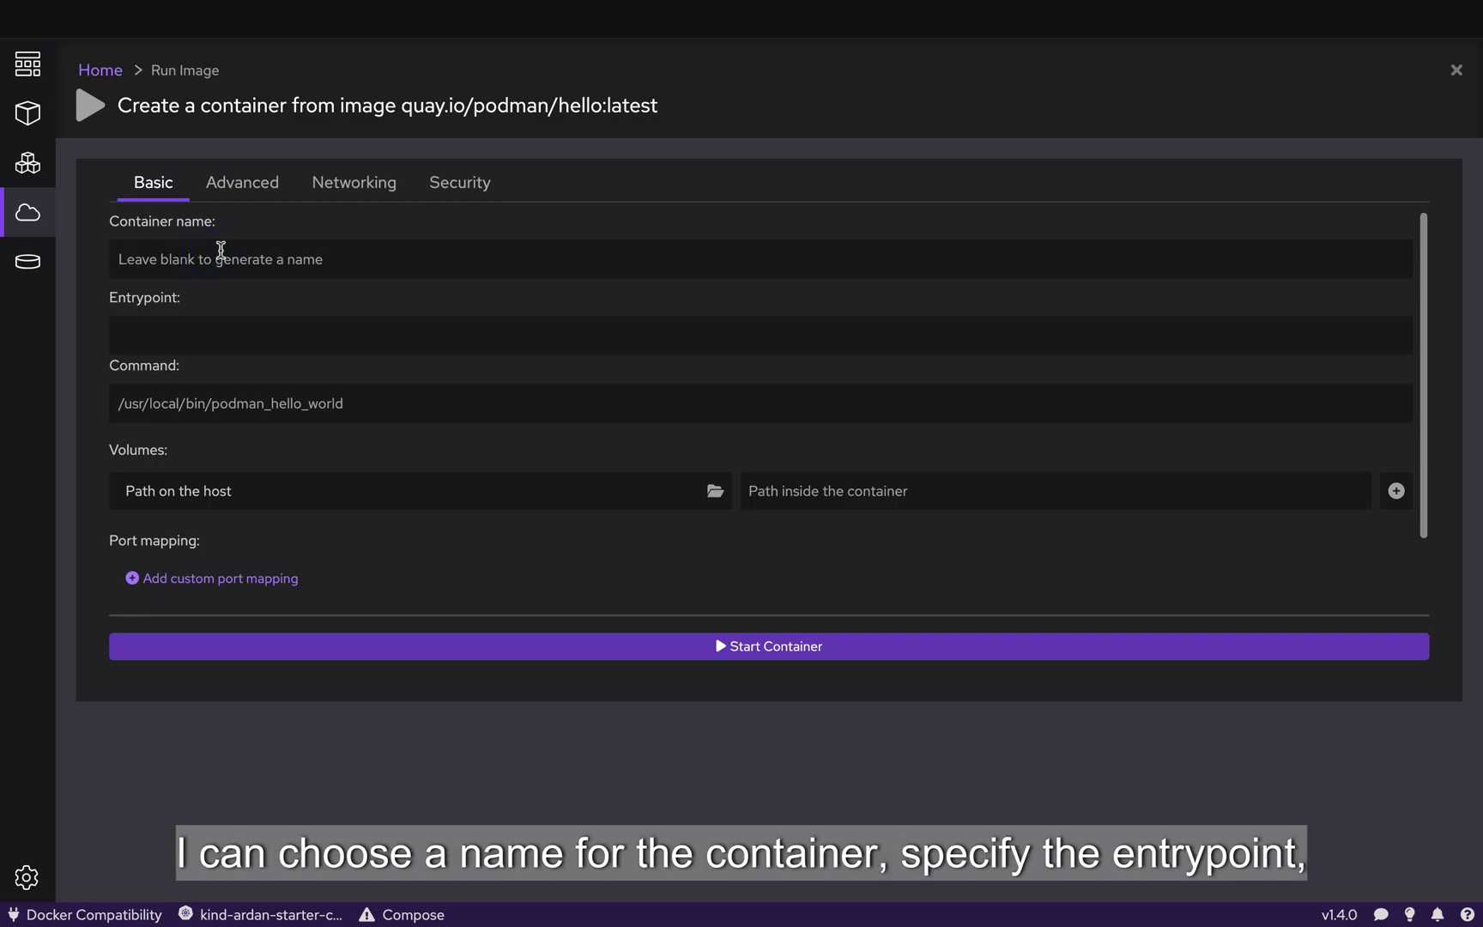
{"action": "left_click", "coordinate": [329, 254]}
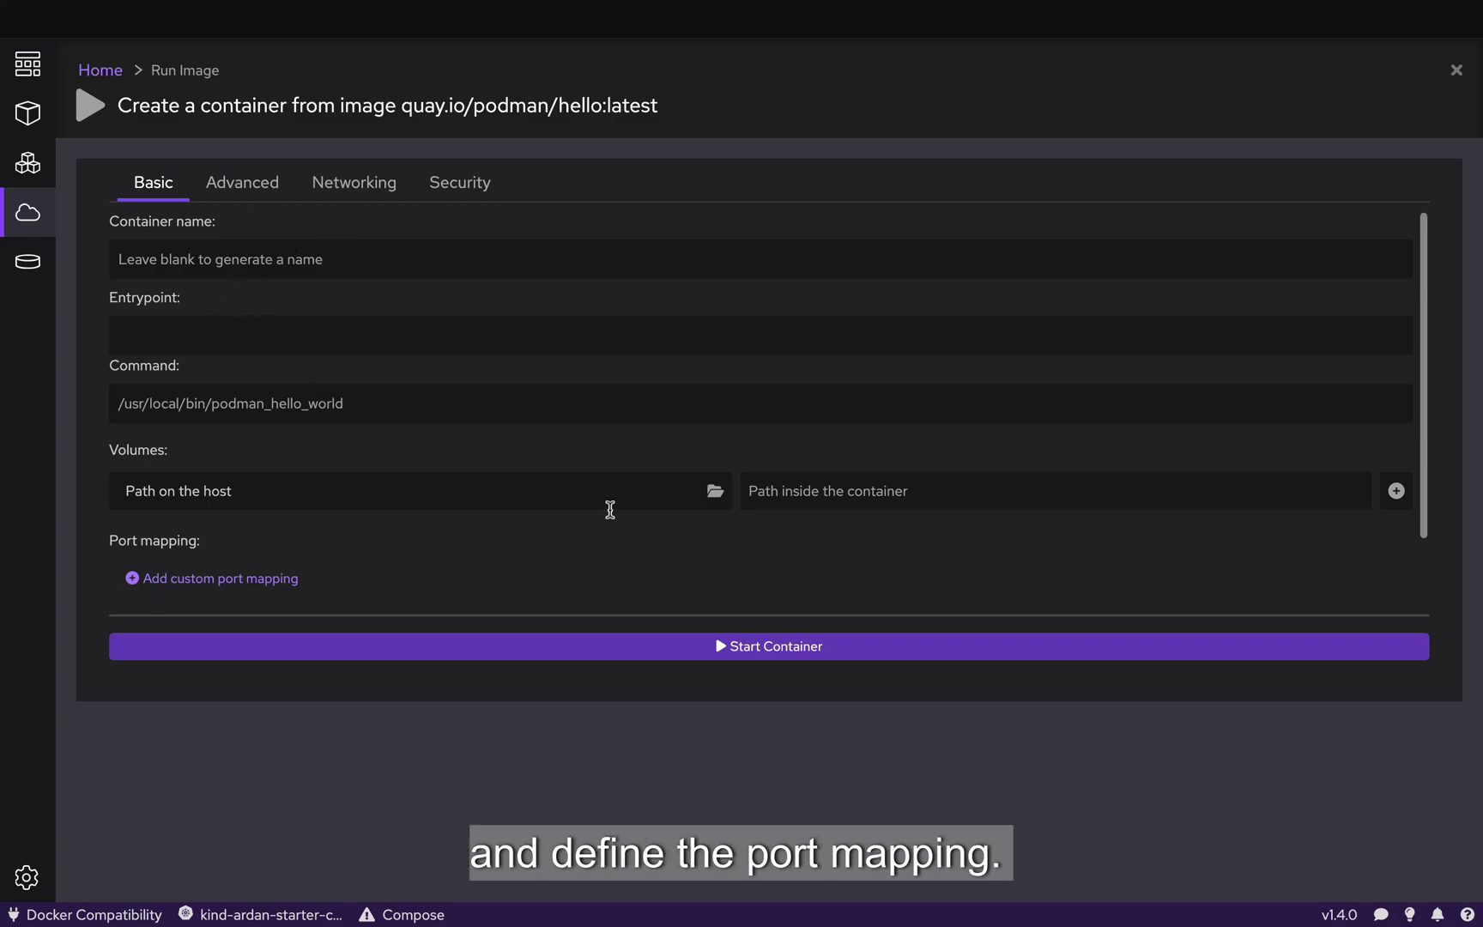
{"action": "scroll", "coordinate": [416, 470], "scroll_direction": "down", "scroll_amount": 1}
{"action": "left_click", "coordinate": [259, 513]}
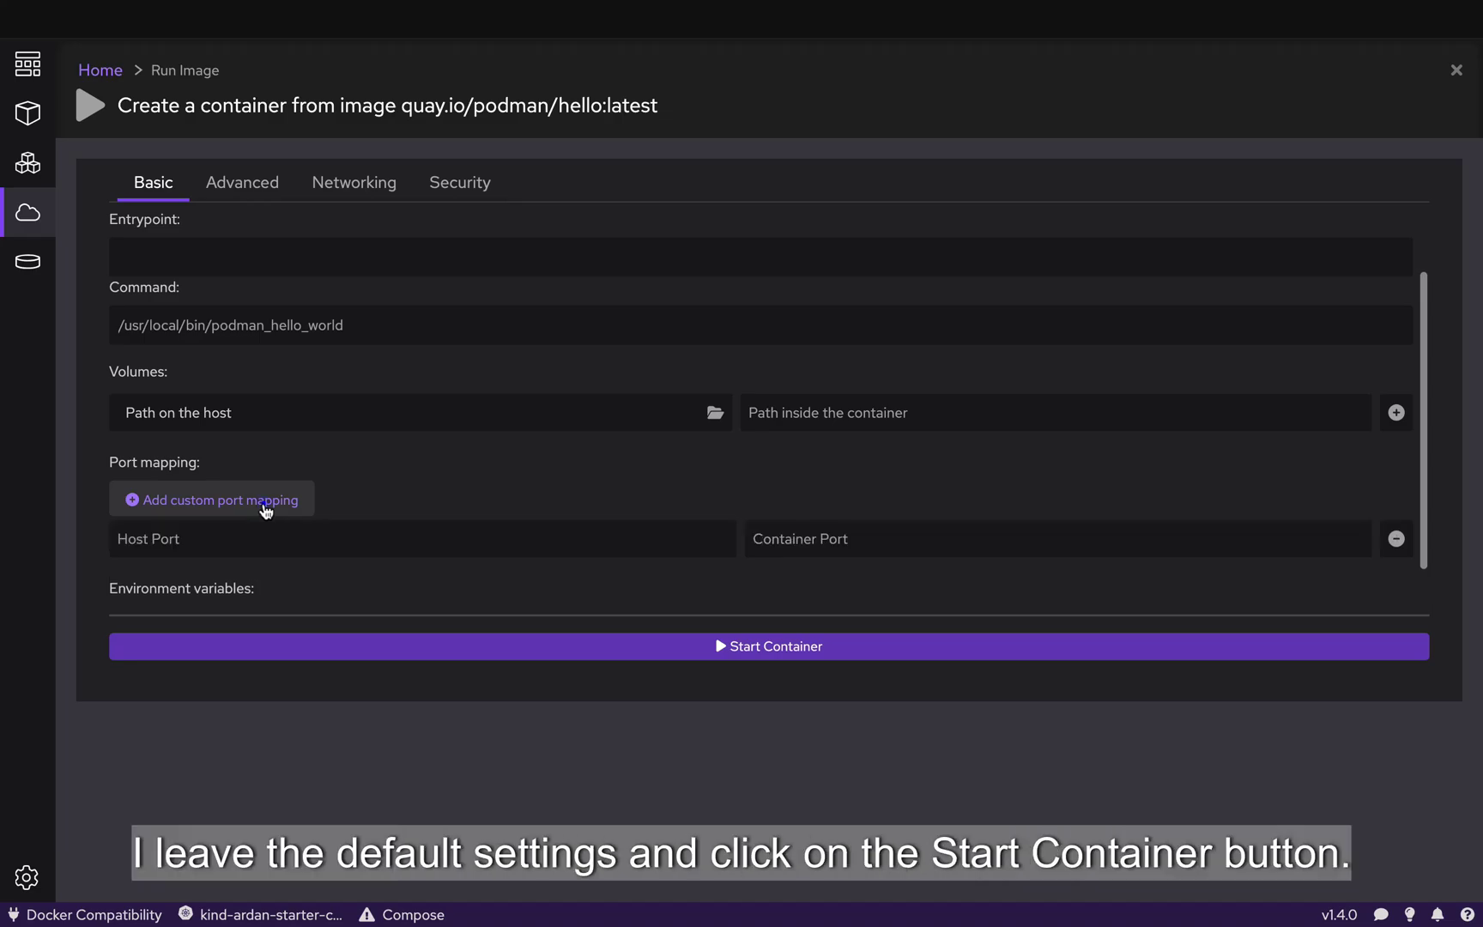
{"action": "scroll", "coordinate": [371, 523], "scroll_direction": "down", "scroll_amount": 1}
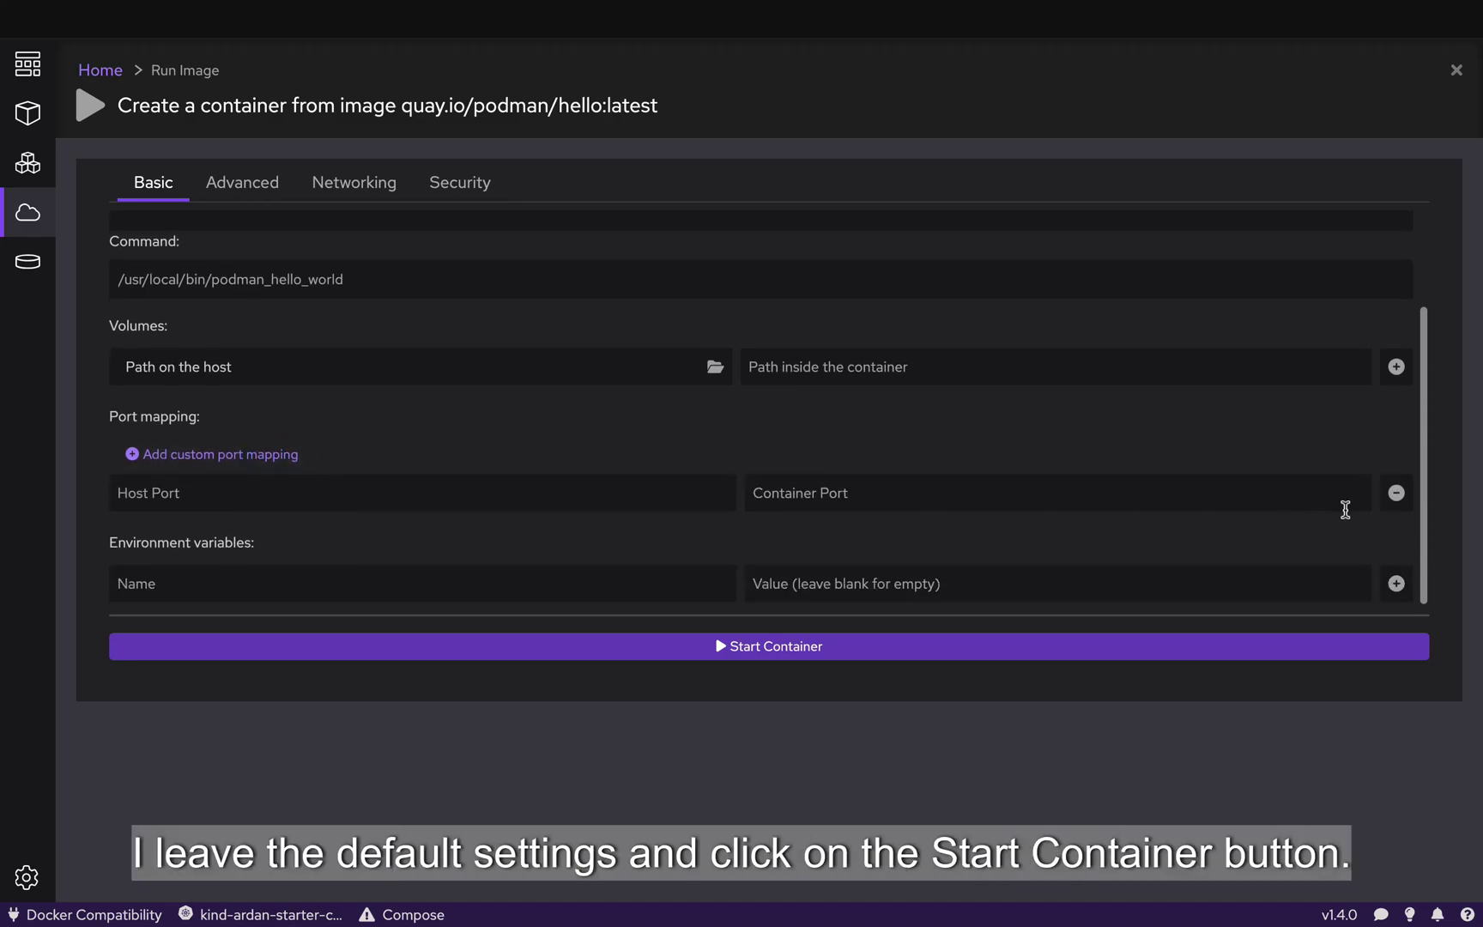
{"action": "left_click", "coordinate": [1397, 495]}
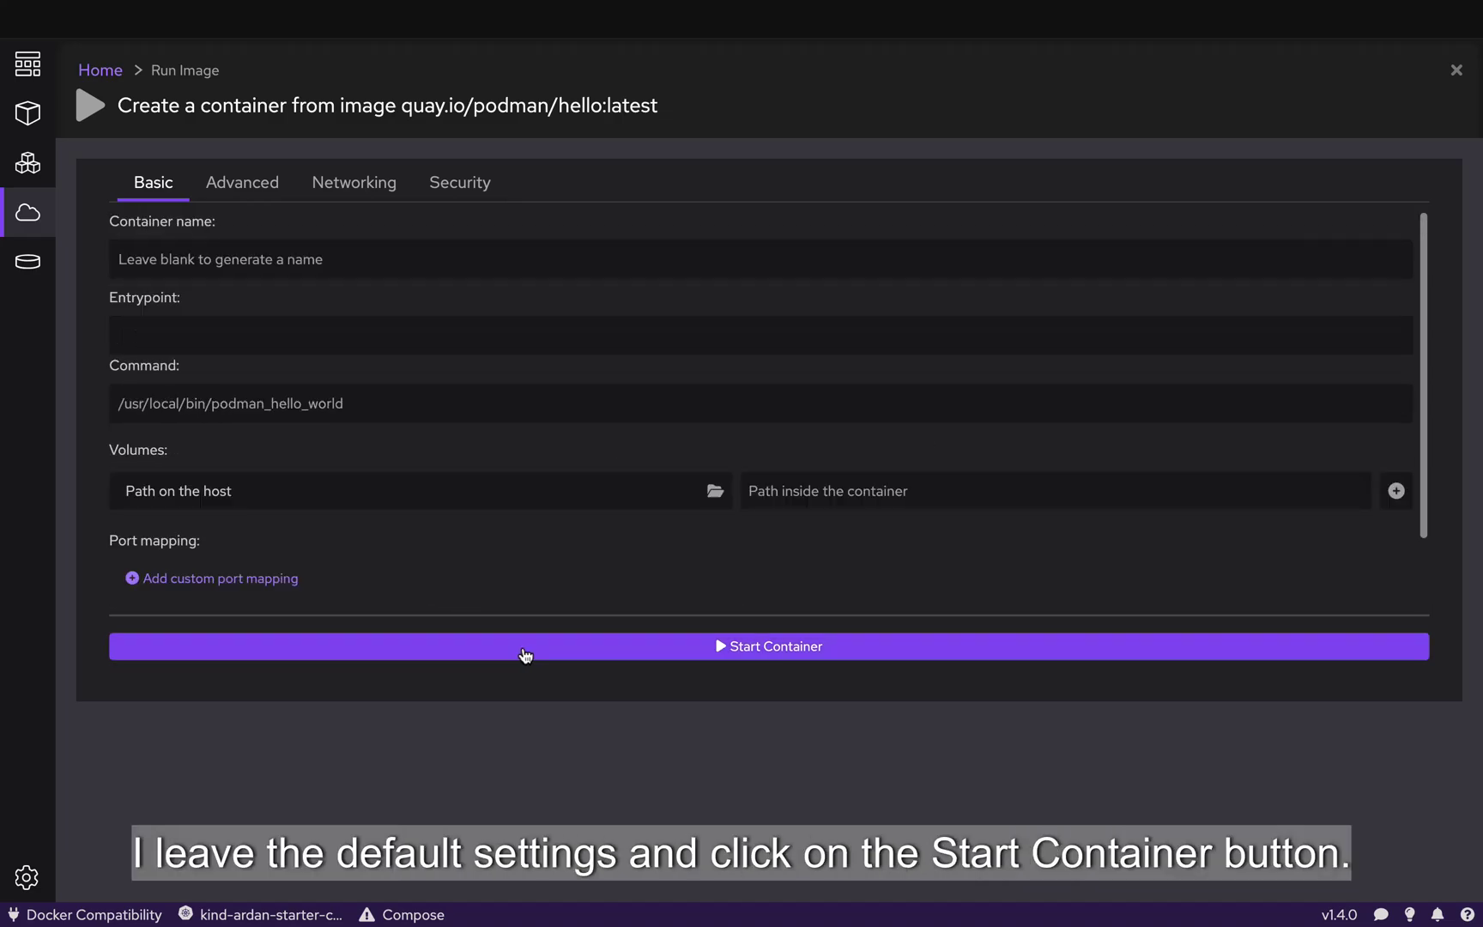
Start the container with the default settings and check both the image list and the container list
{"action": "left_click", "coordinate": [772, 646]}
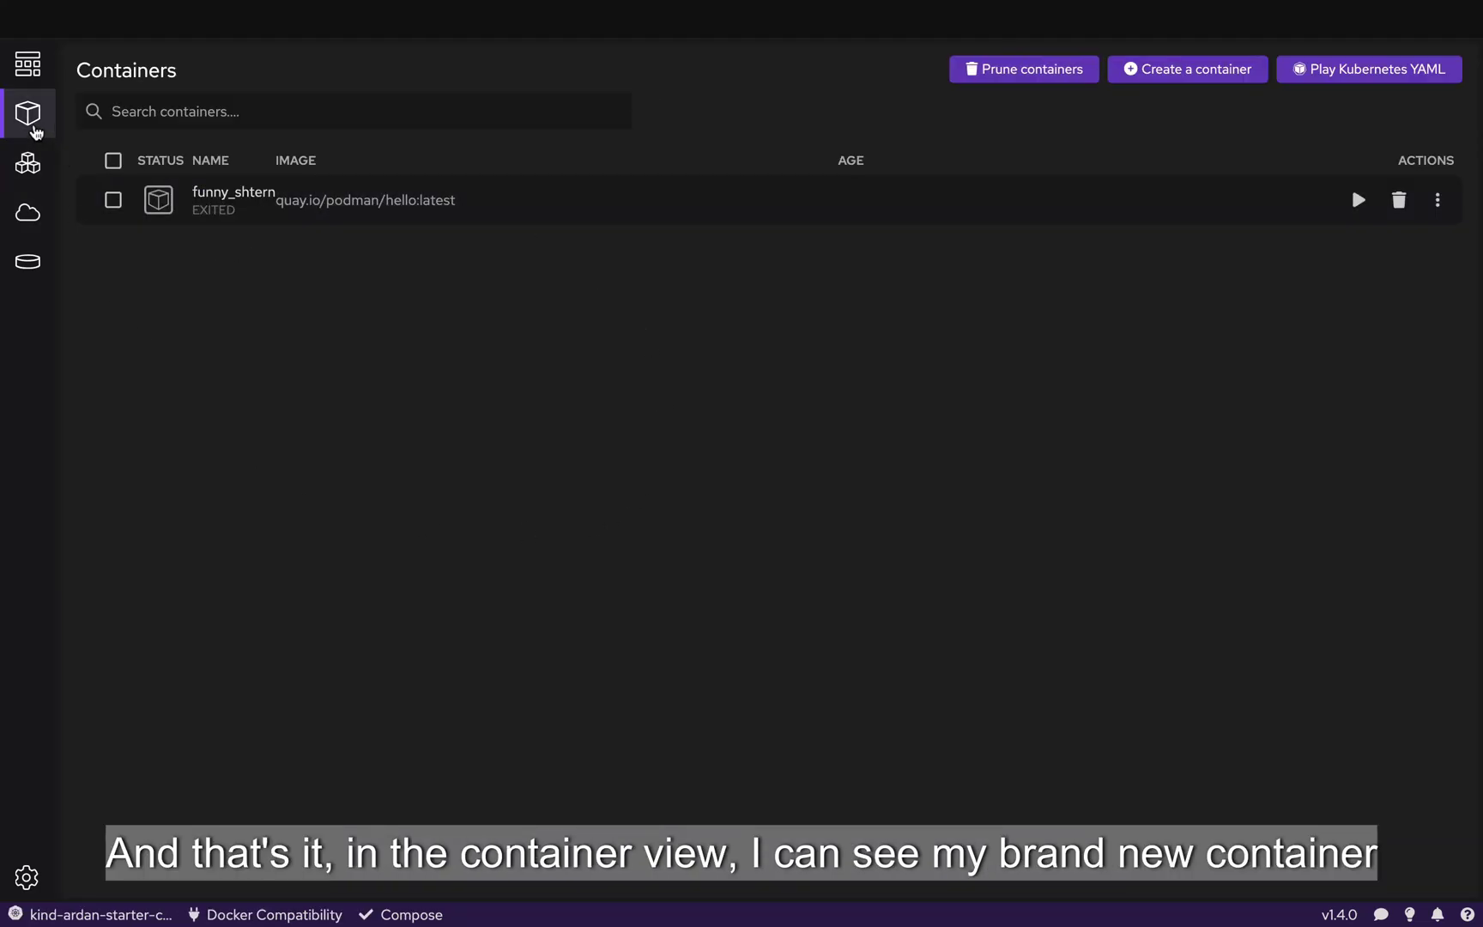
{"action": "left_click", "coordinate": [38, 210]}
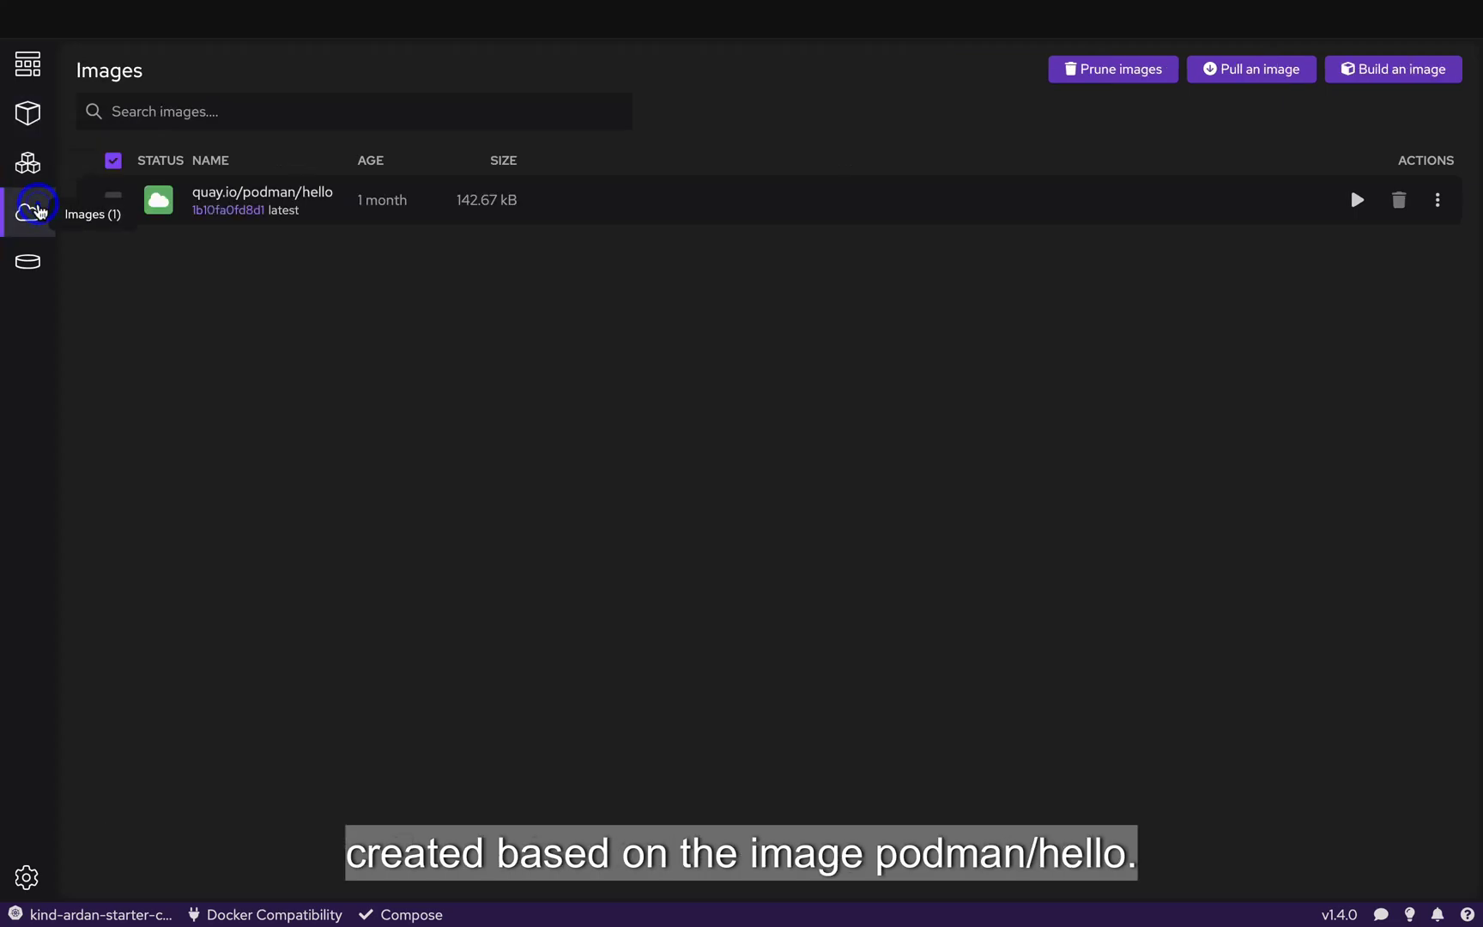
{"action": "left_click", "coordinate": [36, 124]}
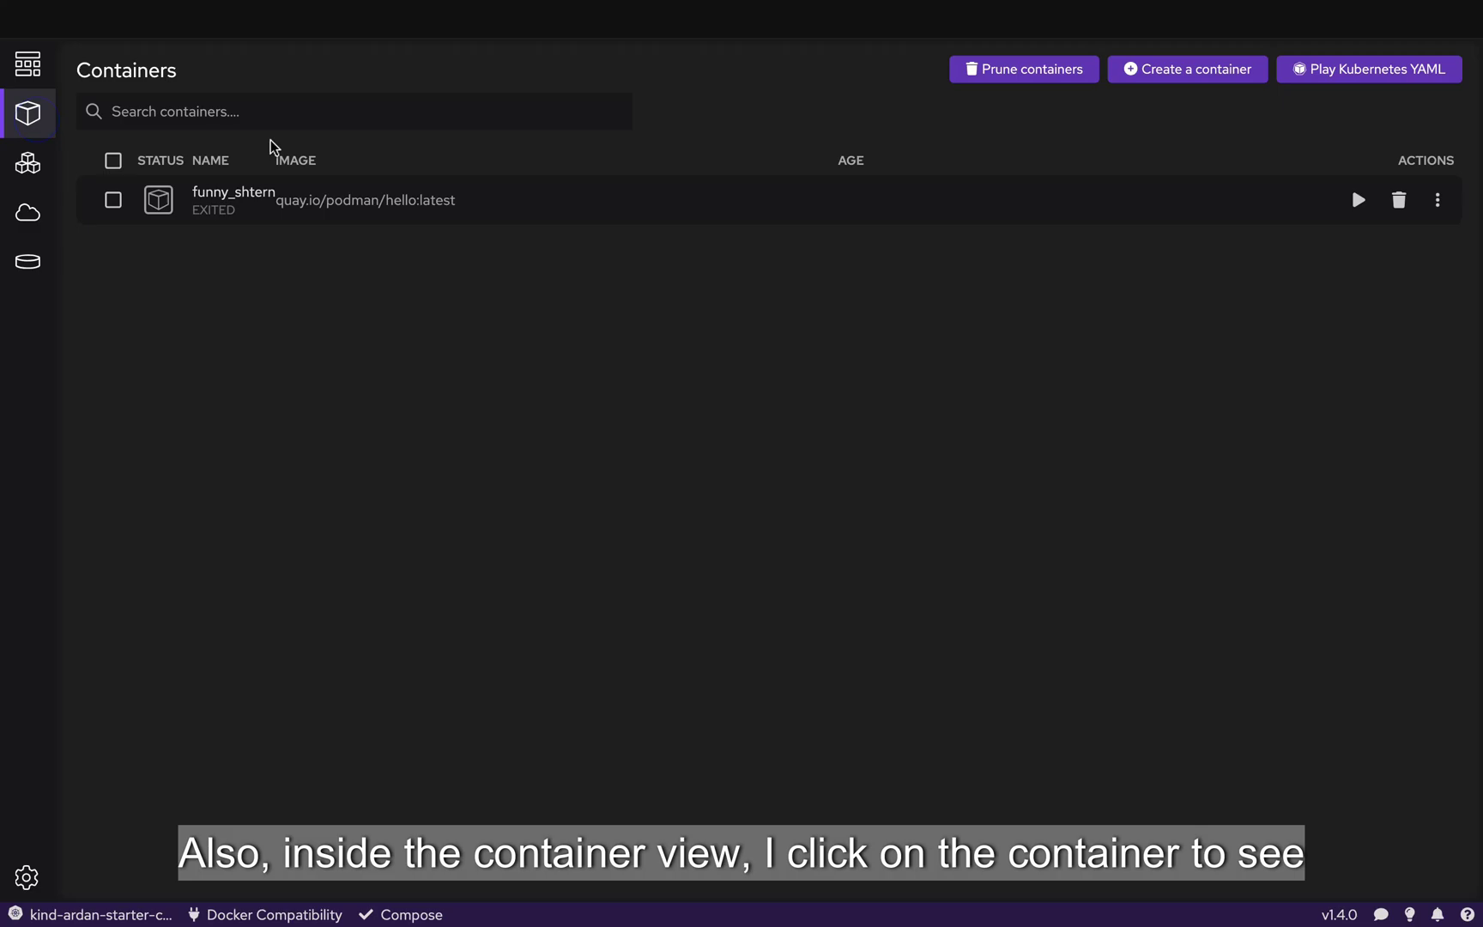
Open the new hello container's details and examine its log output and summary, including its state
{"action": "left_click", "coordinate": [413, 207]}
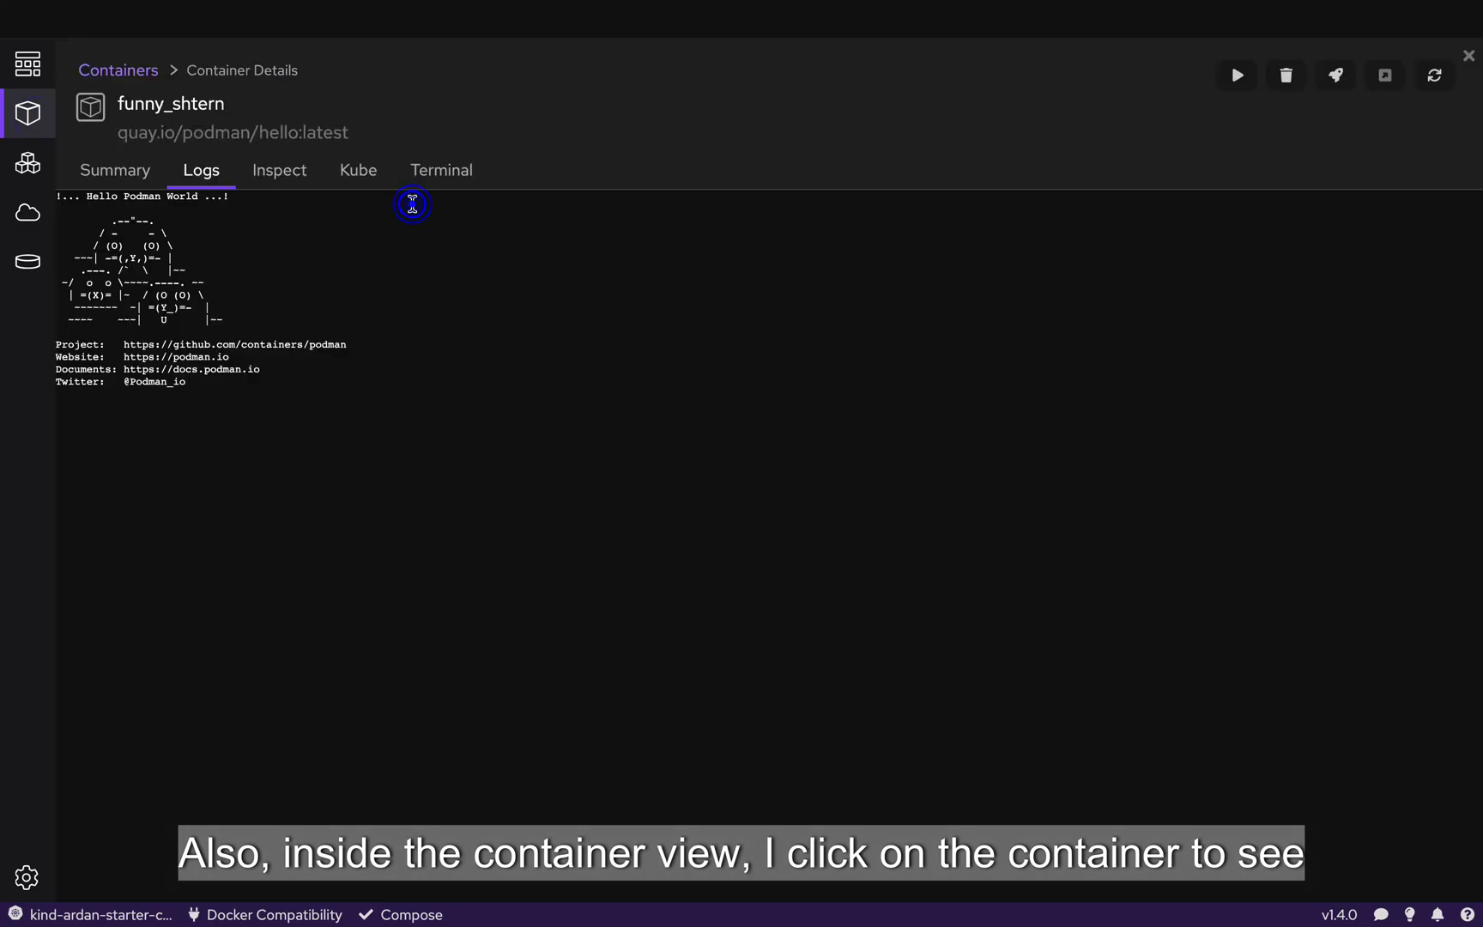
{"action": "left_click_drag", "start_coordinate": [198, 393], "coordinate": [55, 201]}
{"action": "left_click", "coordinate": [336, 390]}
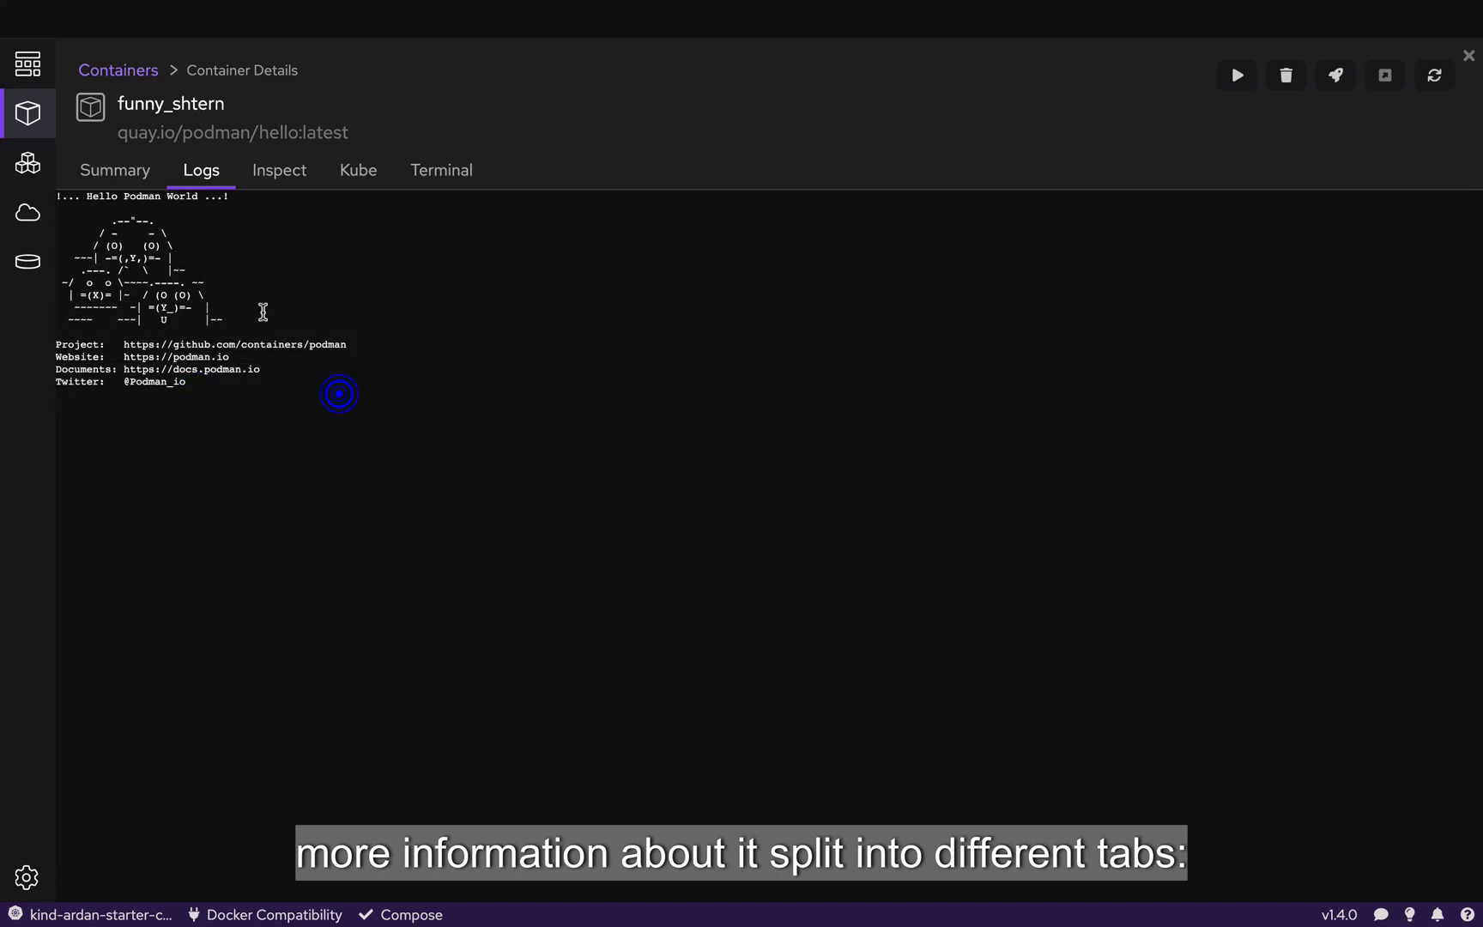
{"action": "left_click", "coordinate": [117, 171]}
{"action": "double_click", "coordinate": [206, 268]}
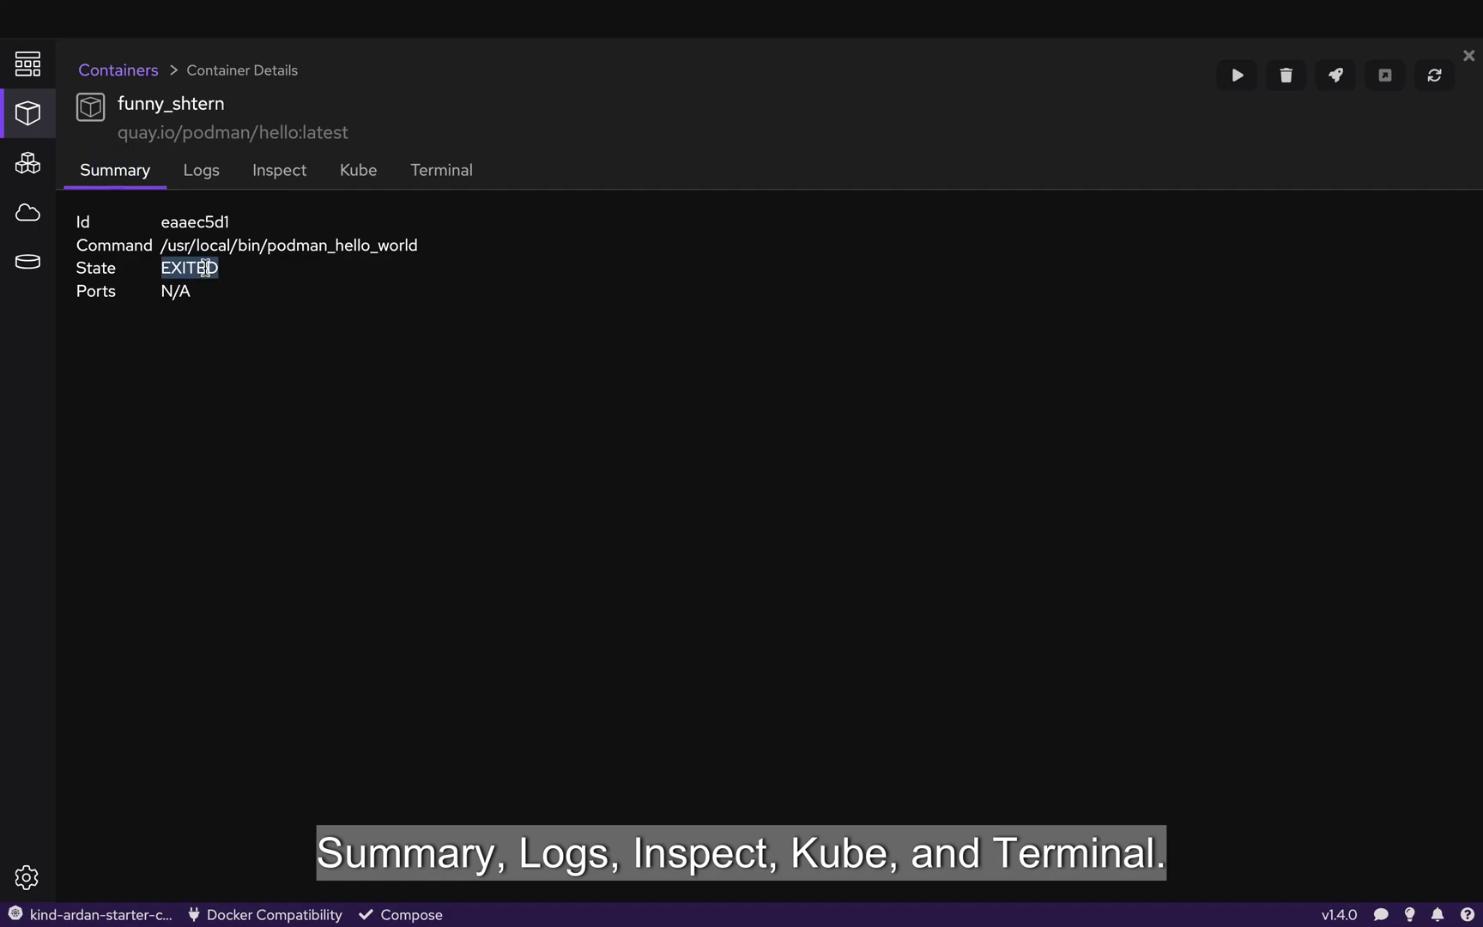
{"action": "left_click", "coordinate": [199, 172]}
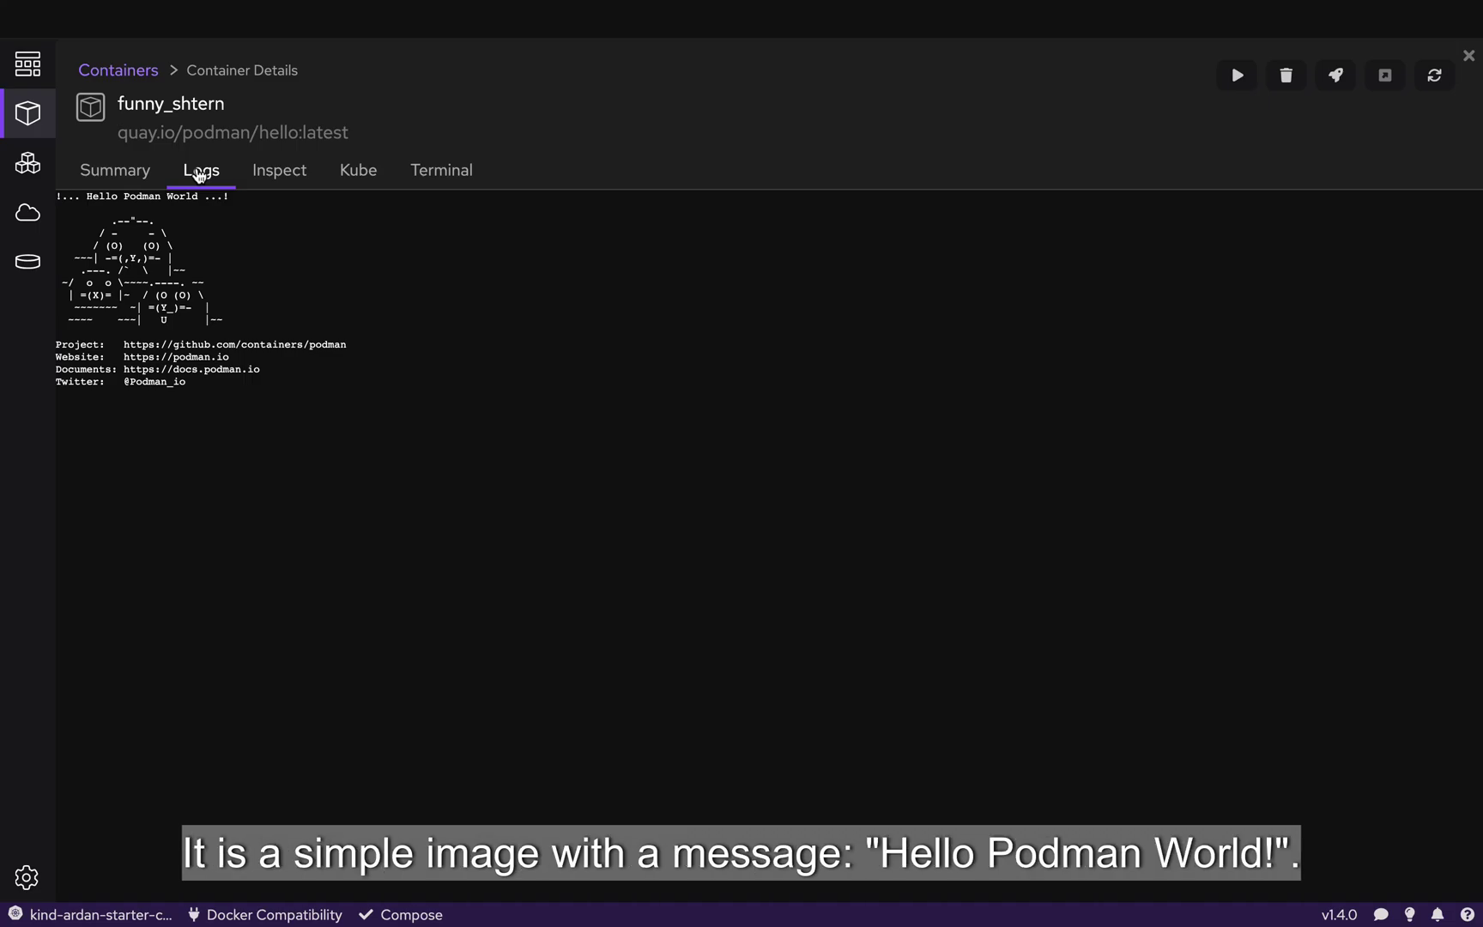
Examine the container's JSON inspection data down to the image entry in its Config section
{"action": "left_click", "coordinate": [308, 170]}
{"action": "scroll", "coordinate": [298, 341], "scroll_direction": "down", "scroll_amount": 3}
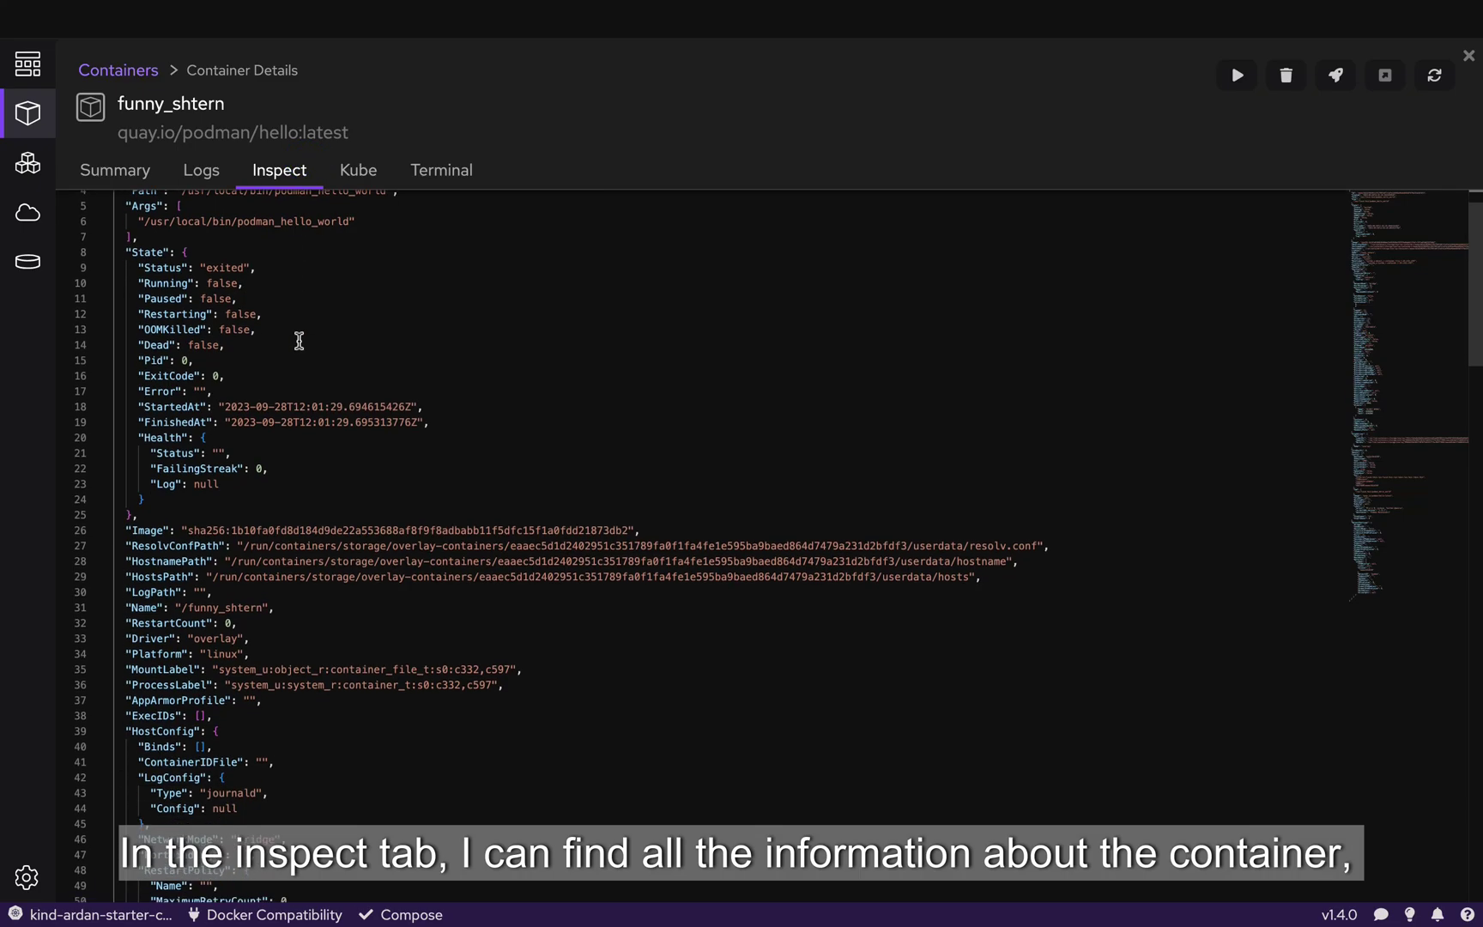
{"action": "scroll", "coordinate": [298, 342], "scroll_direction": "down", "scroll_amount": 10}
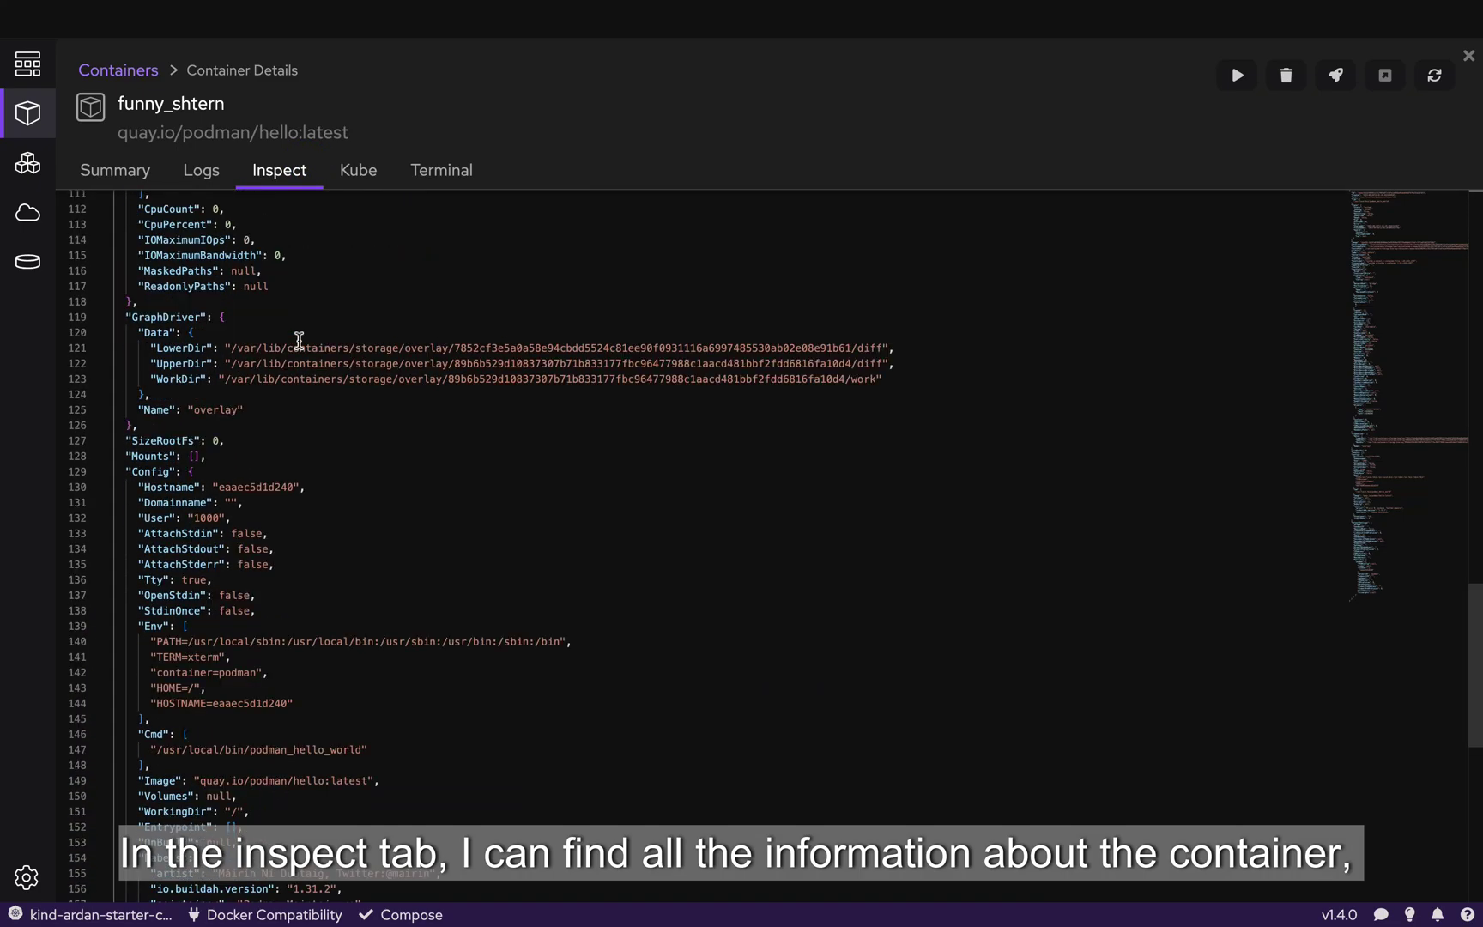
{"action": "scroll", "coordinate": [299, 341], "scroll_direction": "down", "scroll_amount": 2}
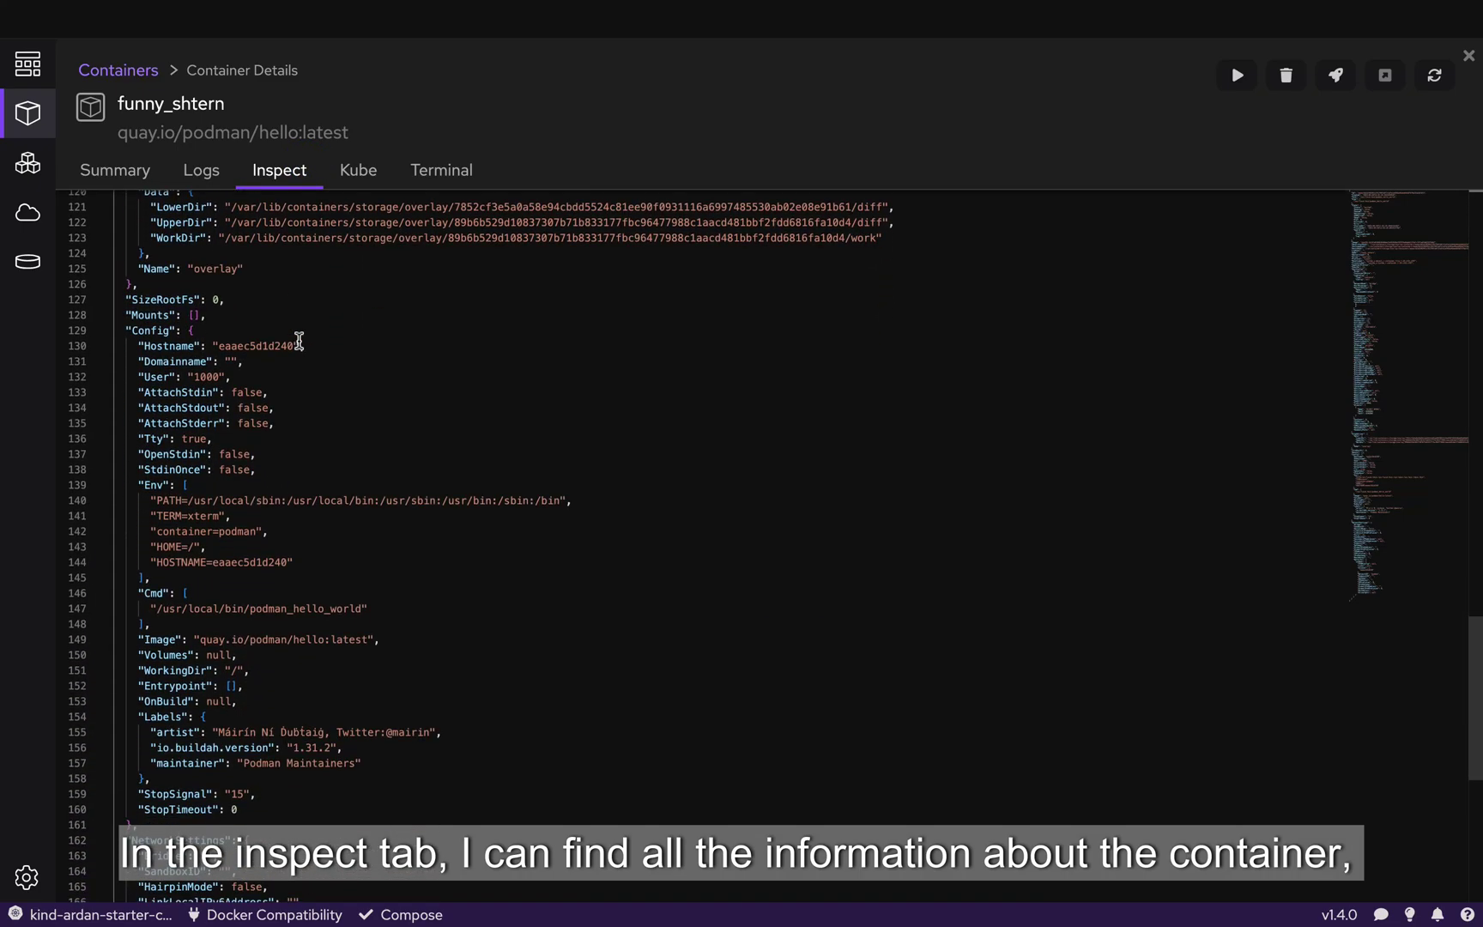
{"action": "left_click", "coordinate": [142, 640]}
{"action": "left_click_drag", "start_coordinate": [142, 640], "coordinate": [398, 640]}
{"action": "left_click", "coordinate": [417, 643]}
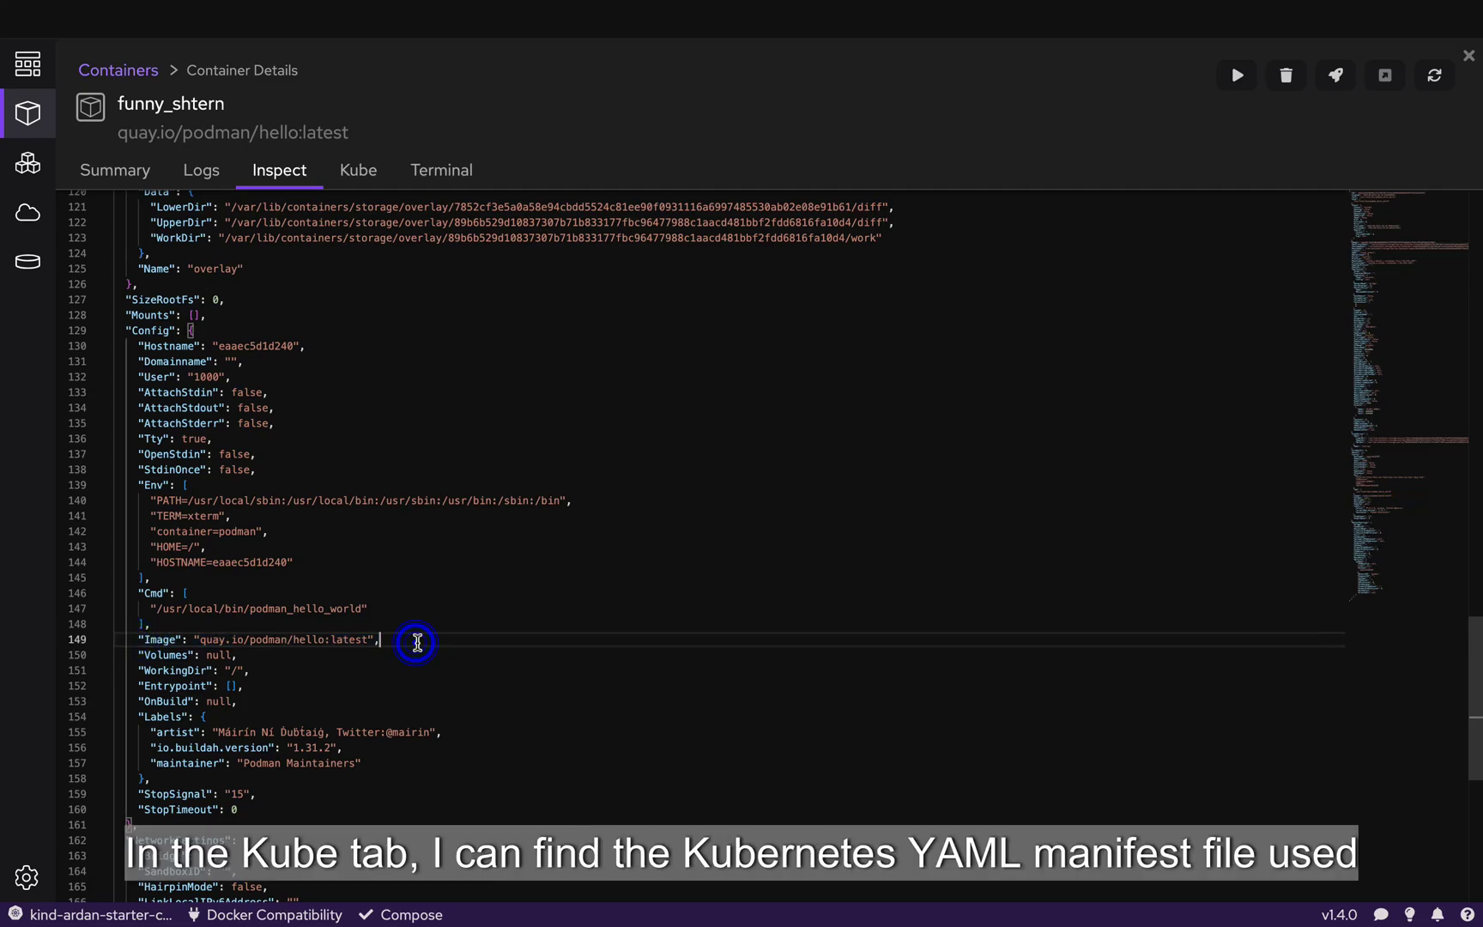
Examine the container's Kubernetes YAML manifest, from the Pod kind through the container spec
{"action": "left_click", "coordinate": [356, 170]}
{"action": "left_click_drag", "start_coordinate": [238, 462], "coordinate": [109, 272]}
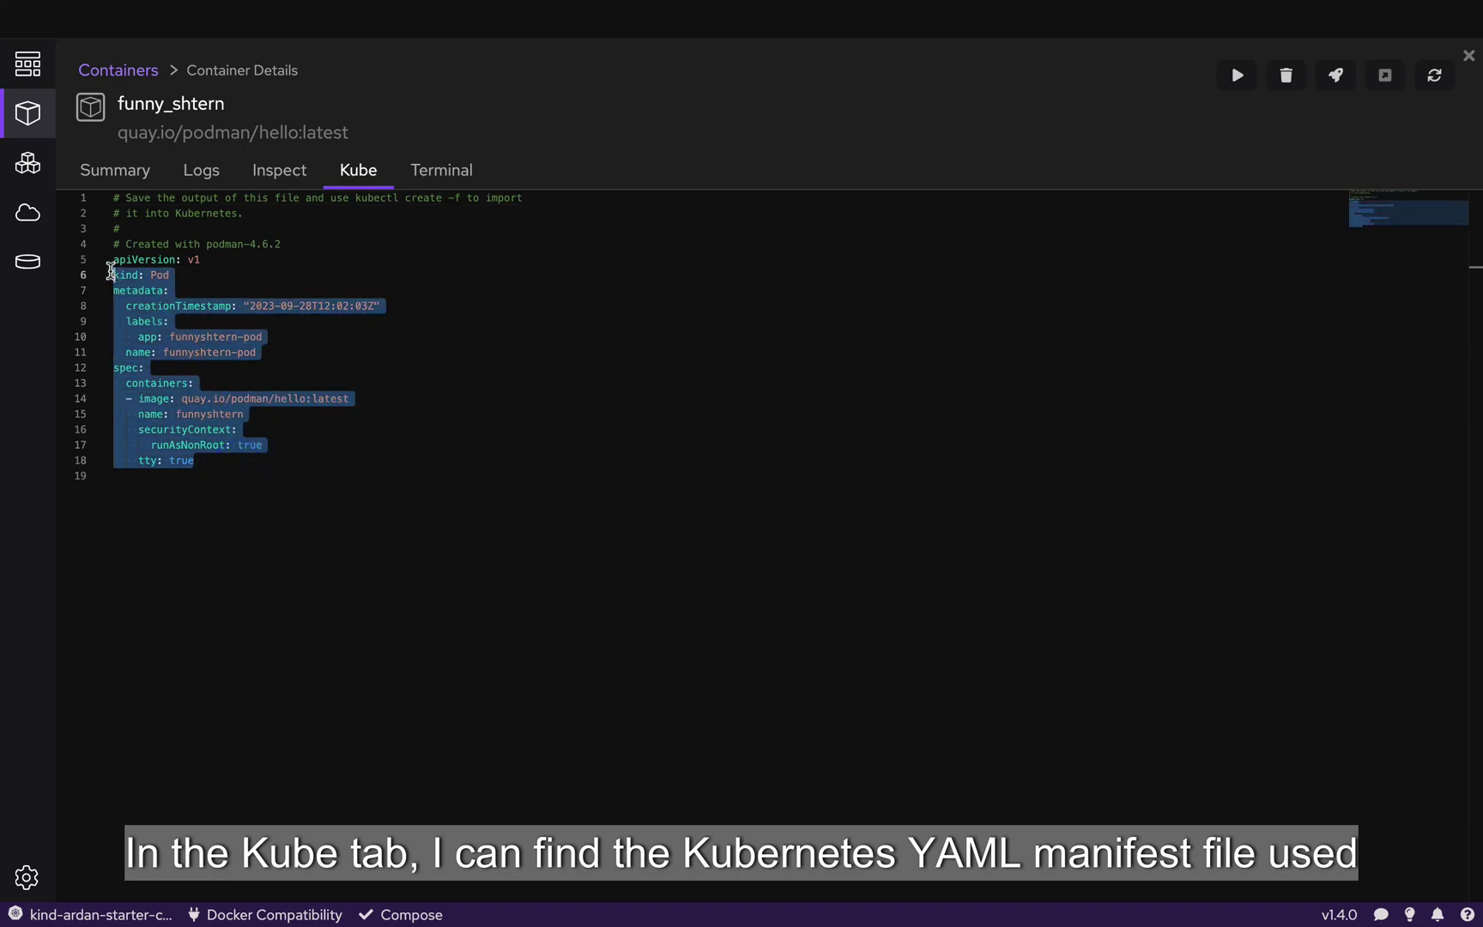
{"action": "left_click", "coordinate": [363, 272]}
{"action": "double_click", "coordinate": [364, 271]}
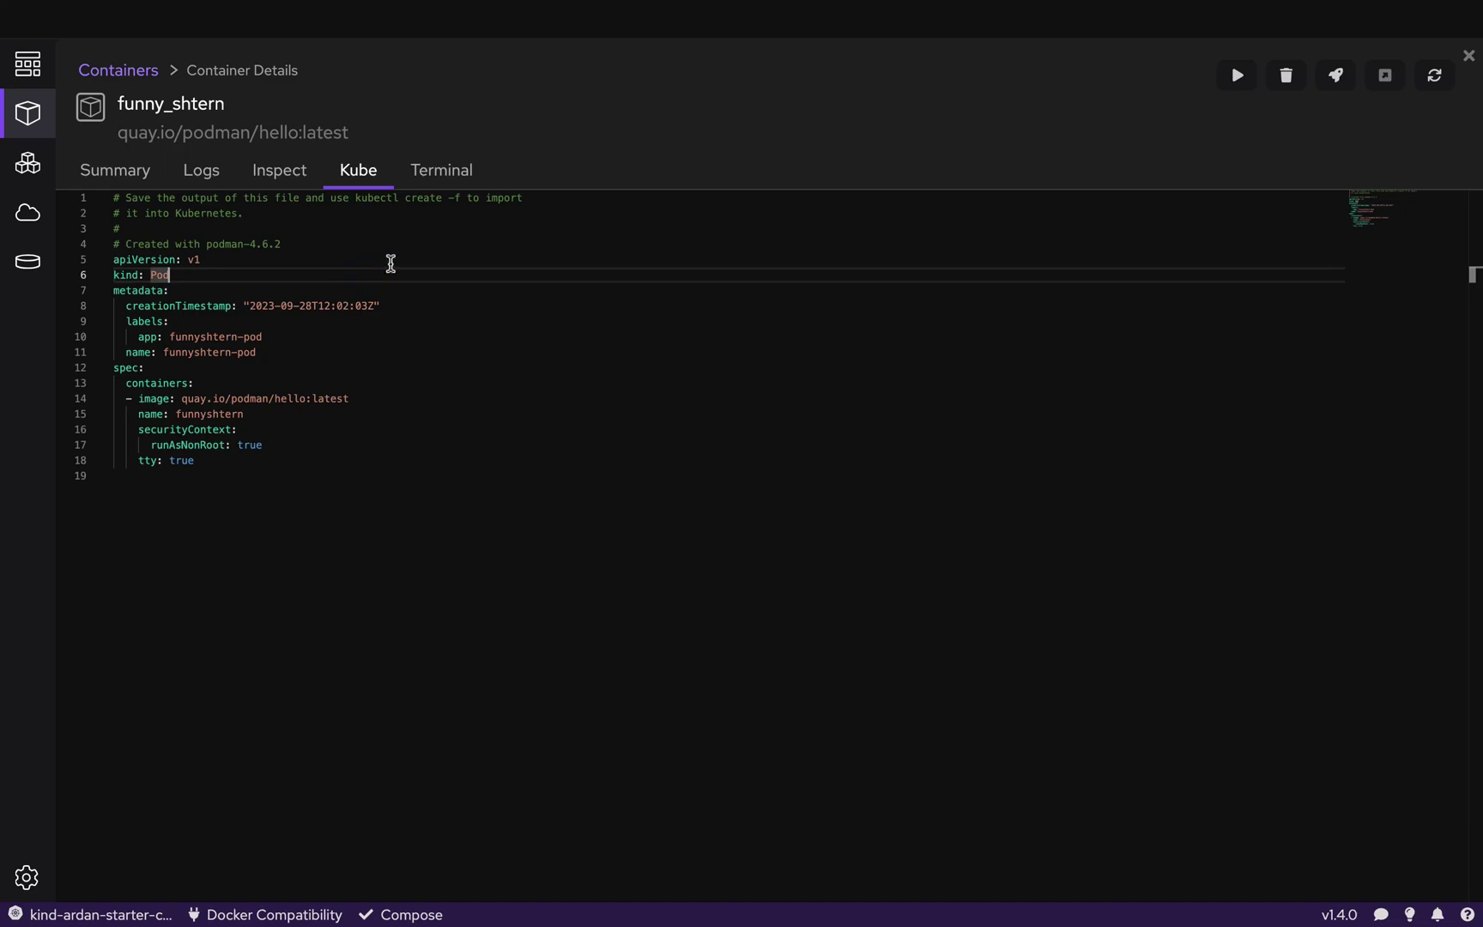
View the container's terminal page and restart the container
{"action": "left_click", "coordinate": [454, 170]}
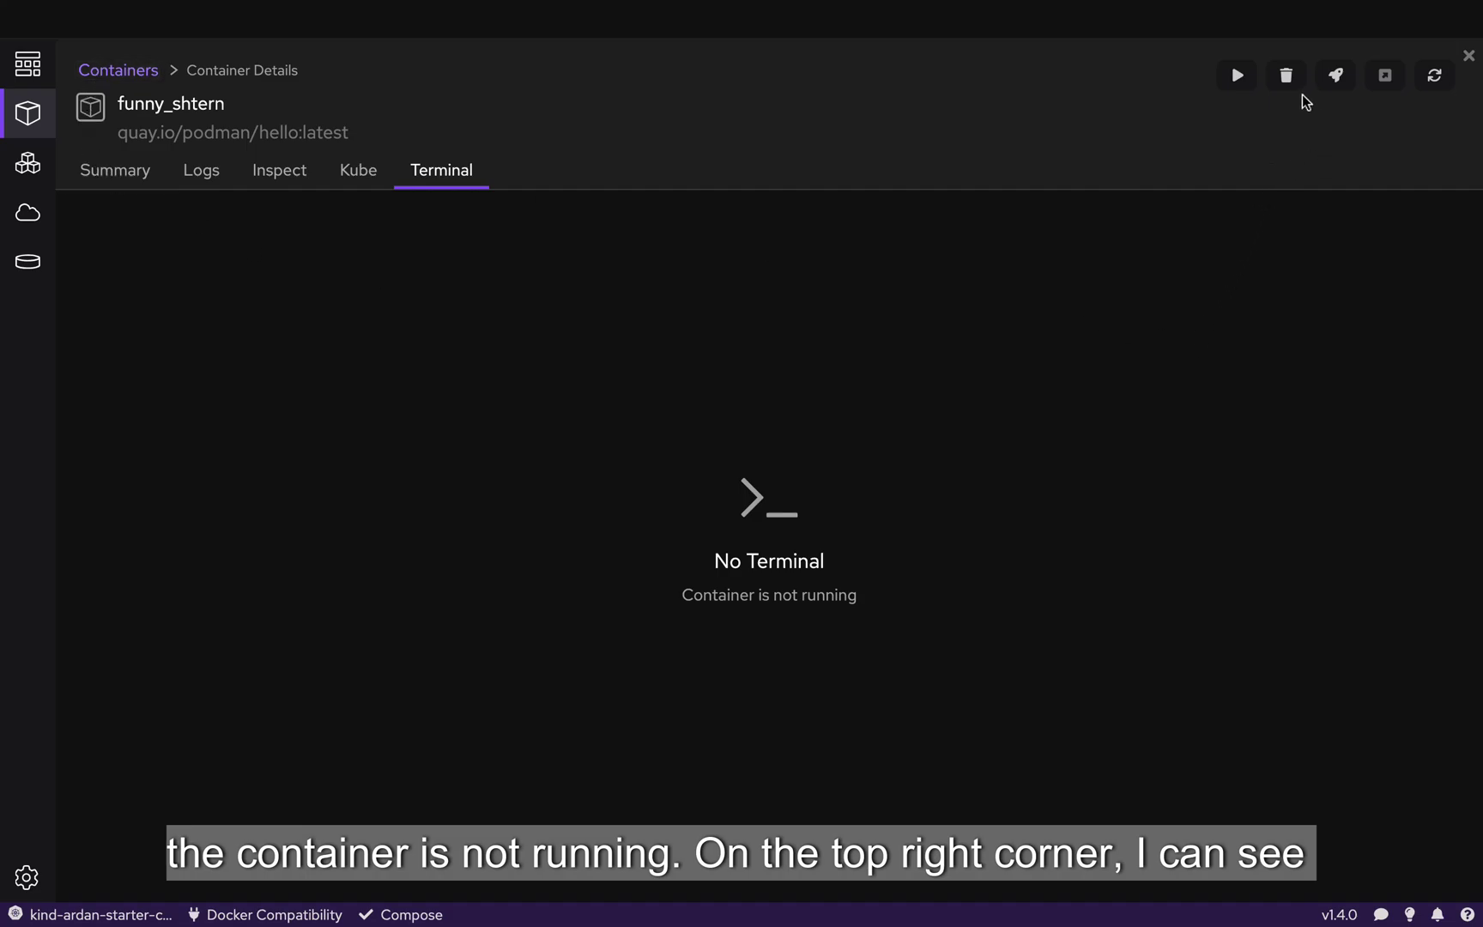
{"action": "left_click", "coordinate": [1432, 79]}
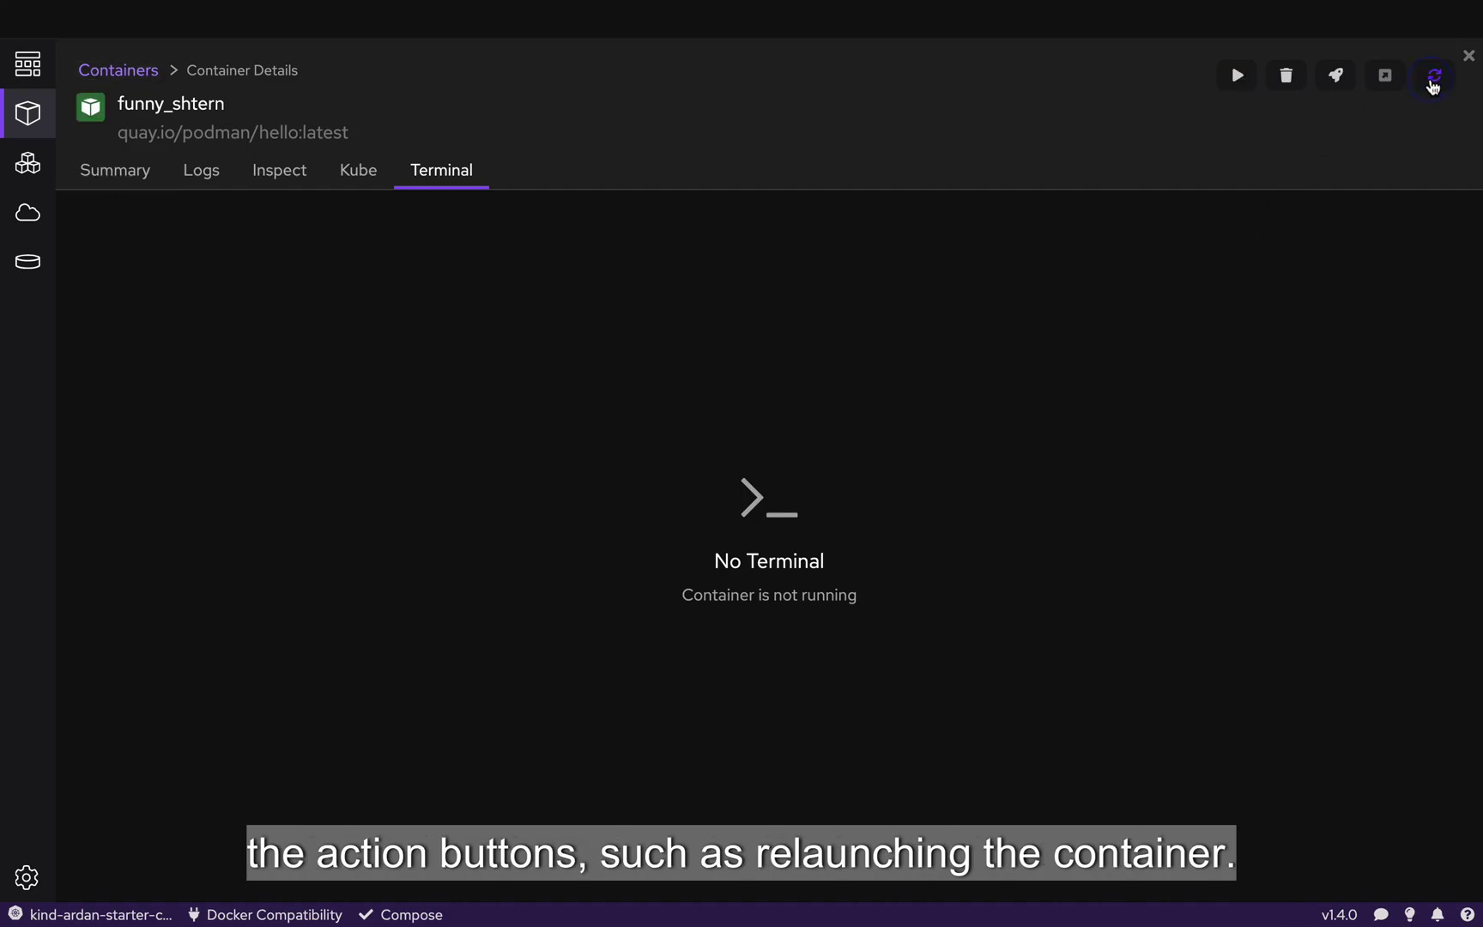
Check the restarted hello container's log output and delete the container
{"action": "left_click", "coordinate": [188, 177]}
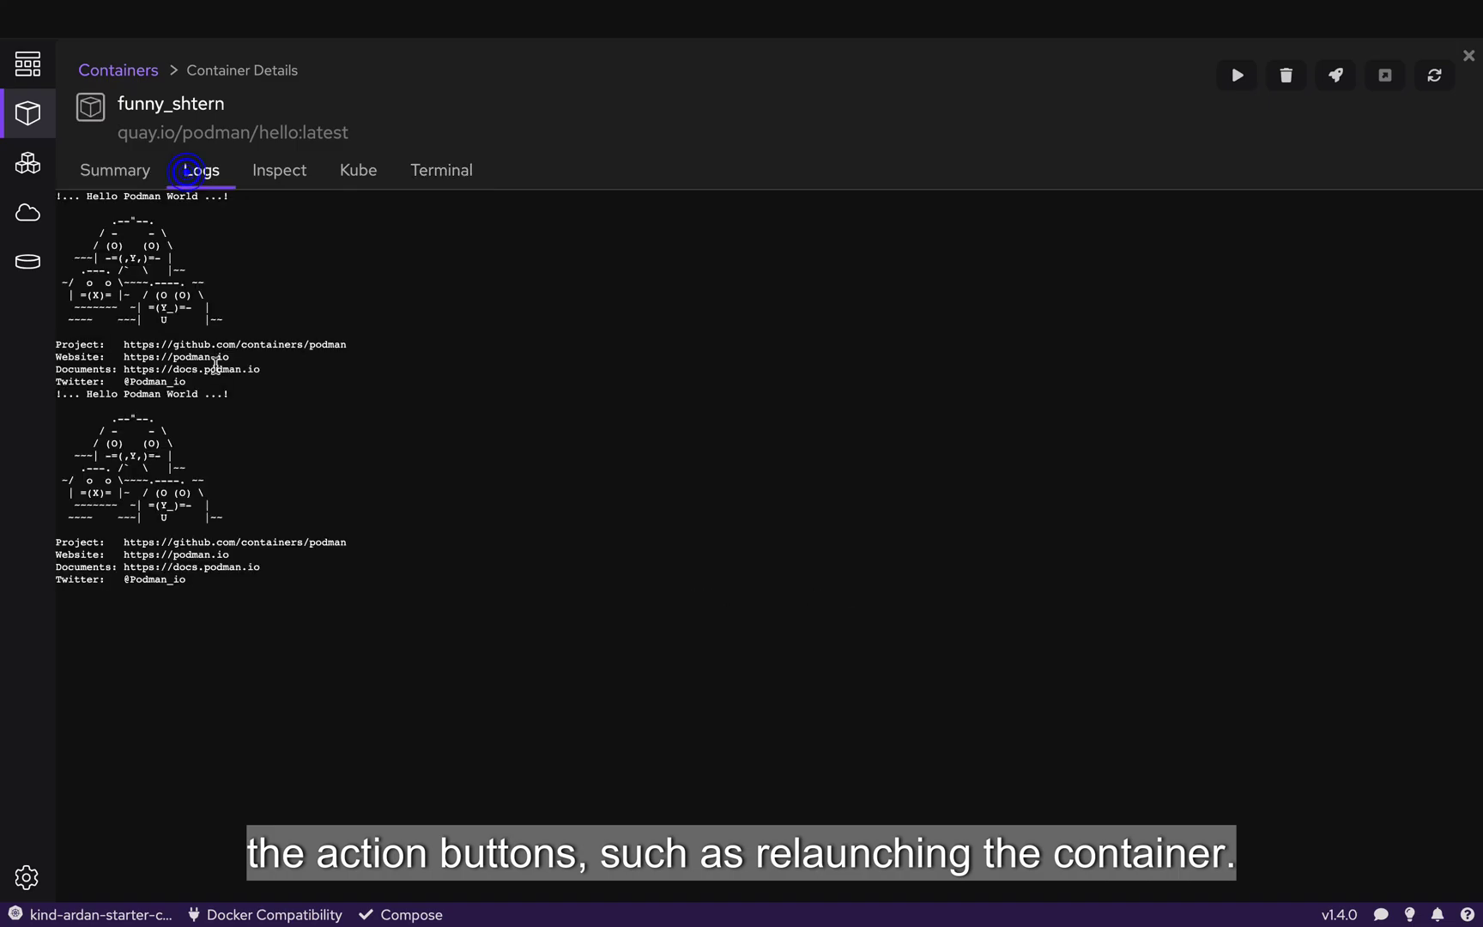
{"action": "left_click", "coordinate": [1286, 81]}
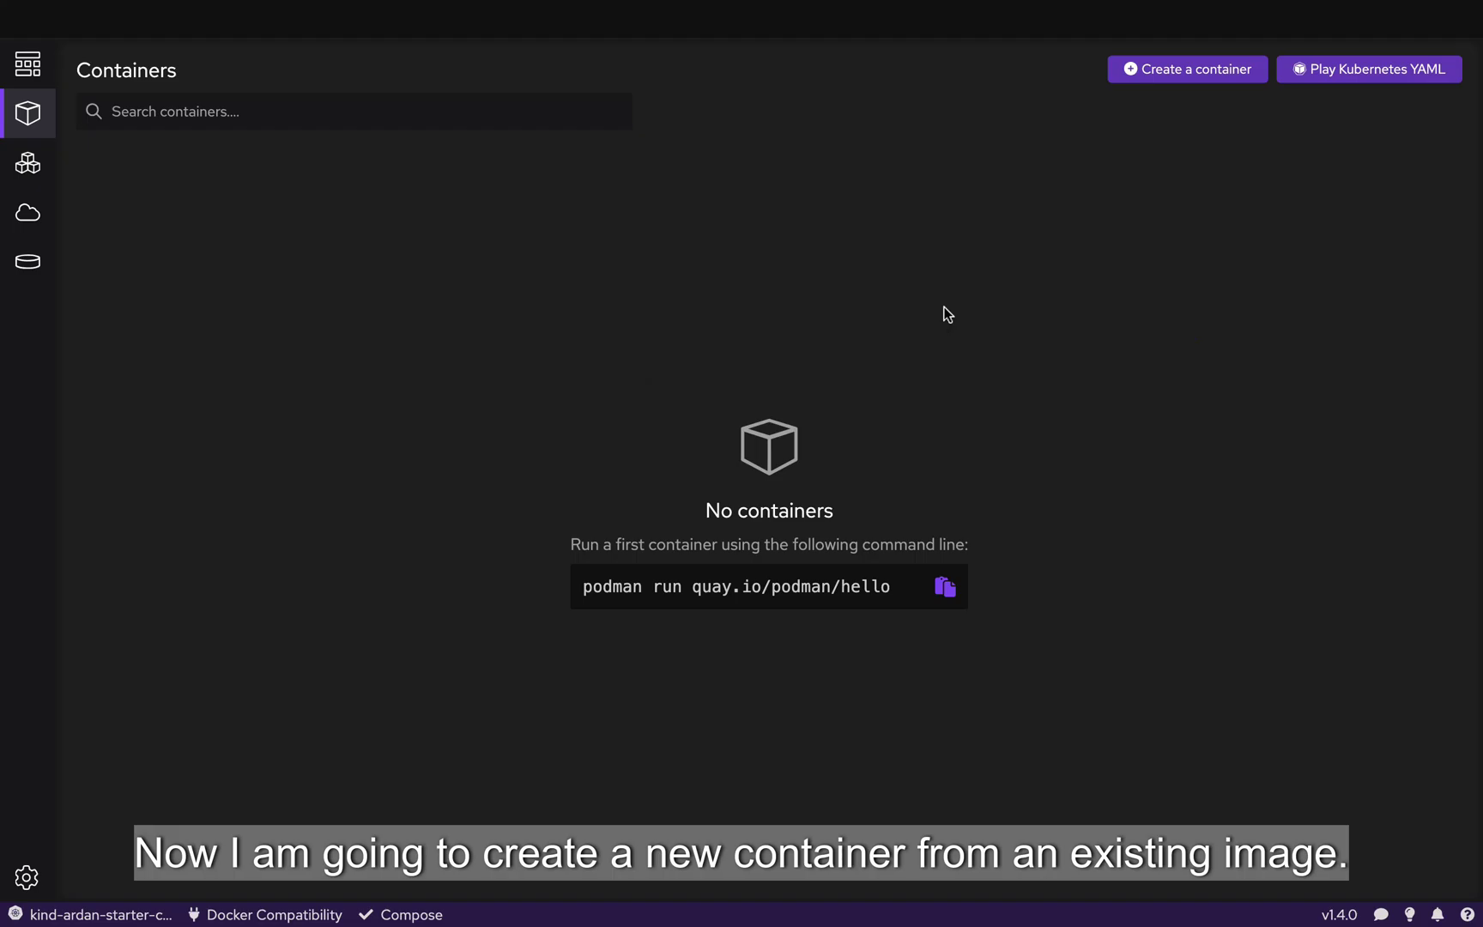
Choose an existing image as the new container's source, and pull docker.io/nginx from the registry
{"action": "left_click", "coordinate": [1204, 68]}
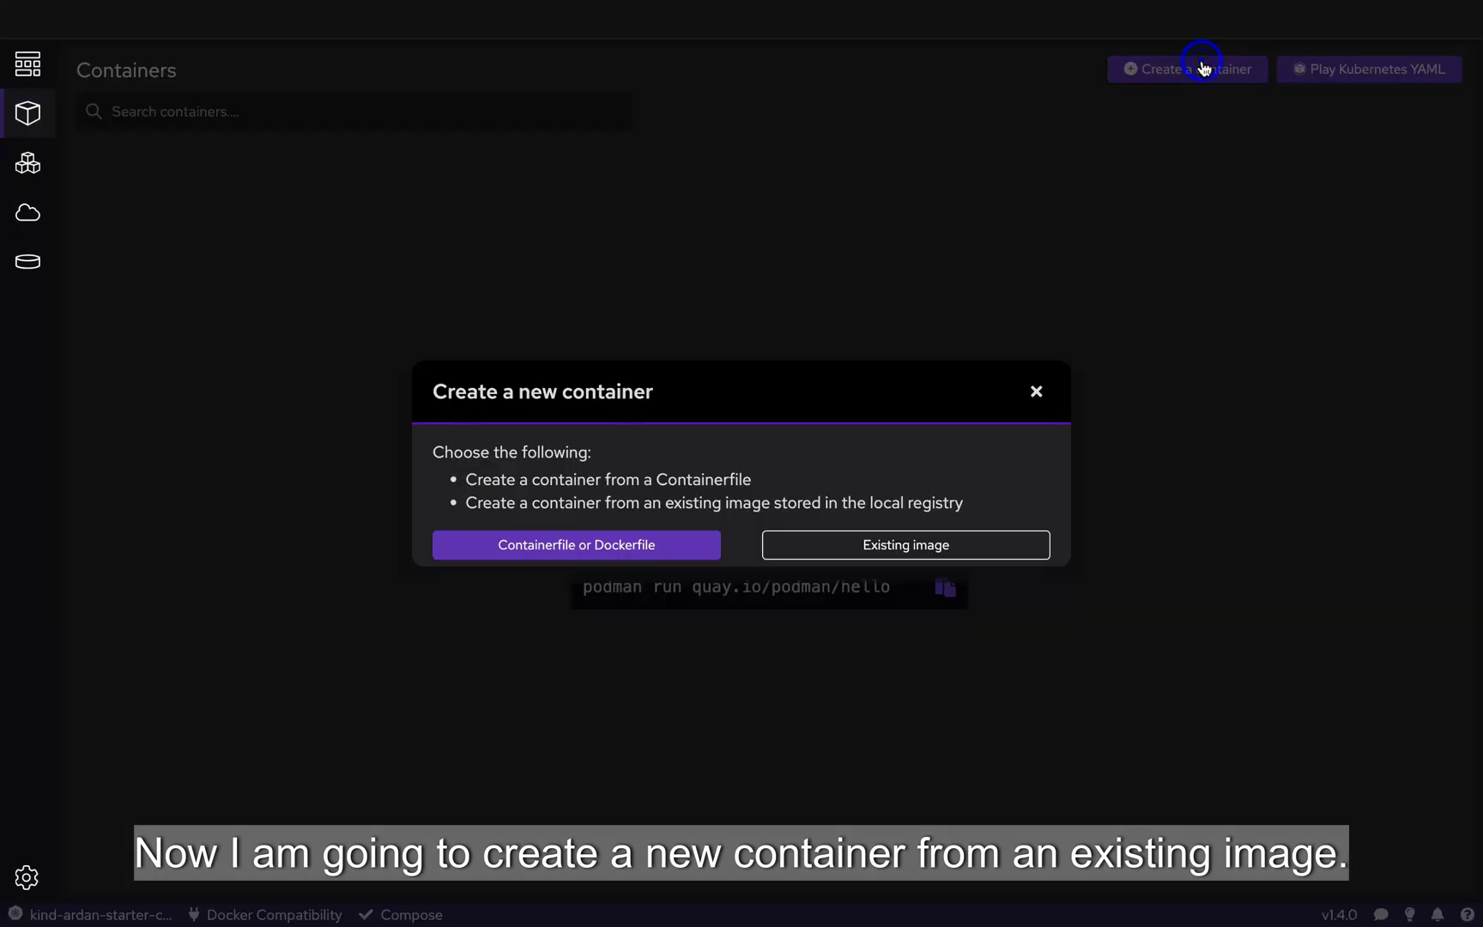
{"action": "left_click", "coordinate": [870, 544]}
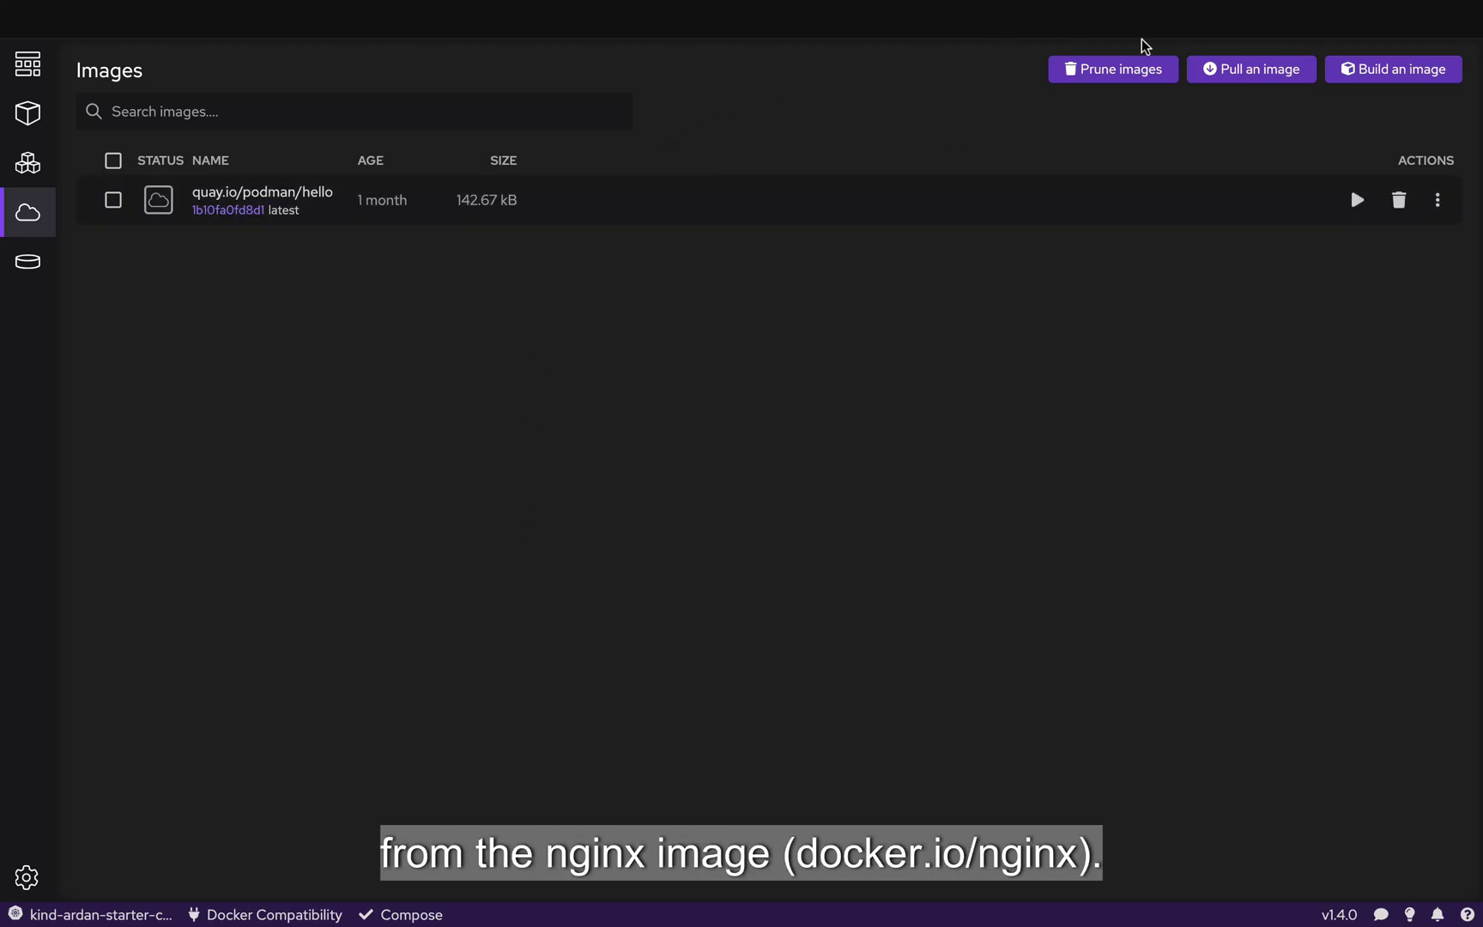
{"action": "left_click", "coordinate": [1297, 68]}
{"action": "left_click", "coordinate": [254, 228]}
{"action": "type", "text": "docker.io"}
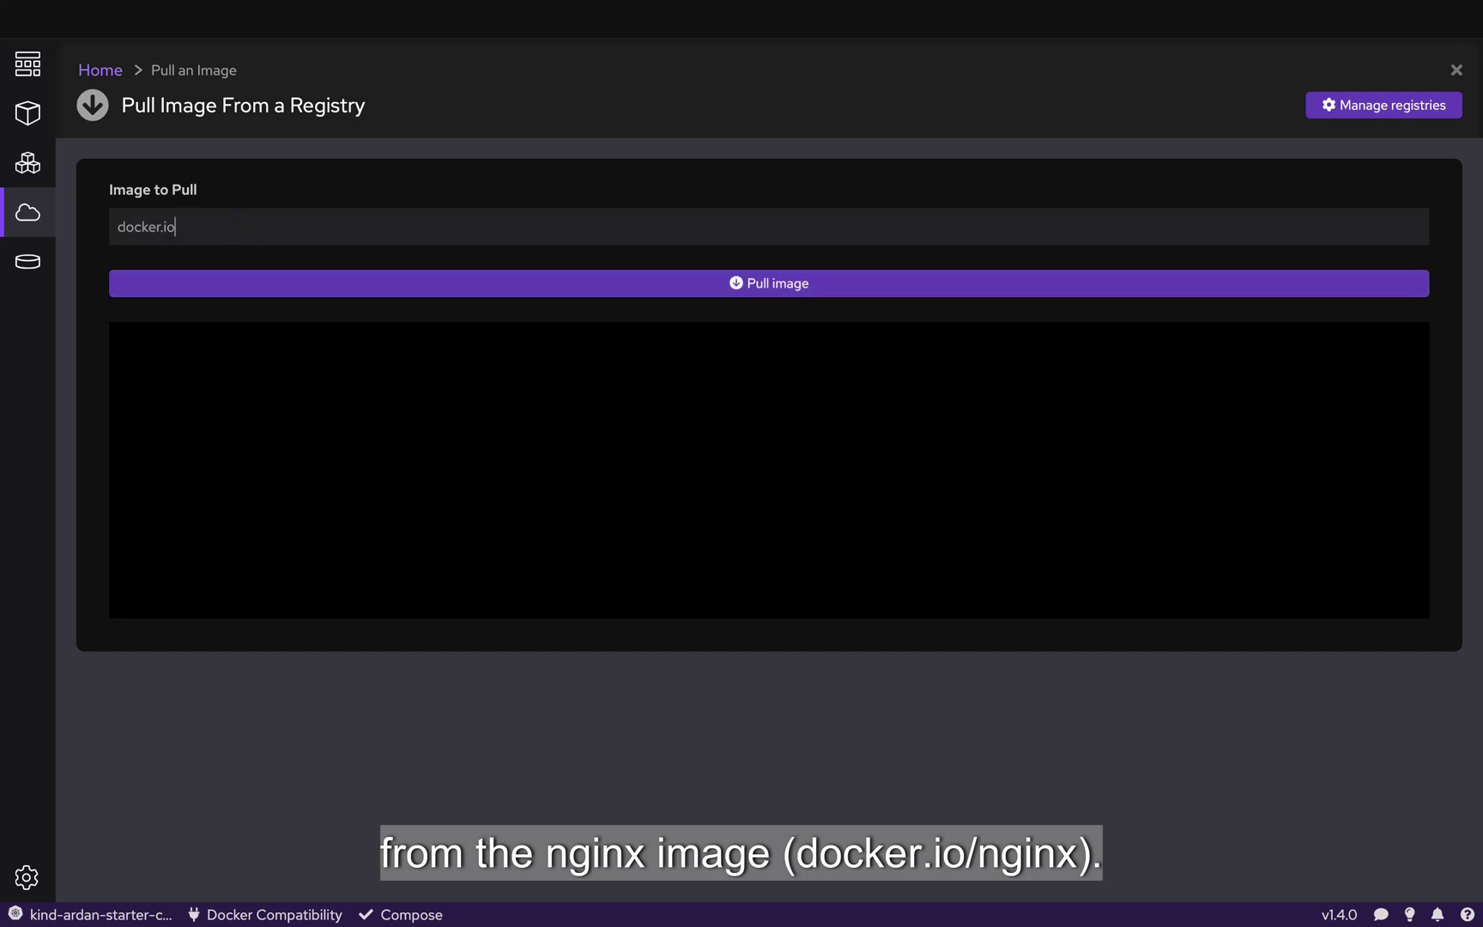
{"action": "type", "text": "/nginx"}
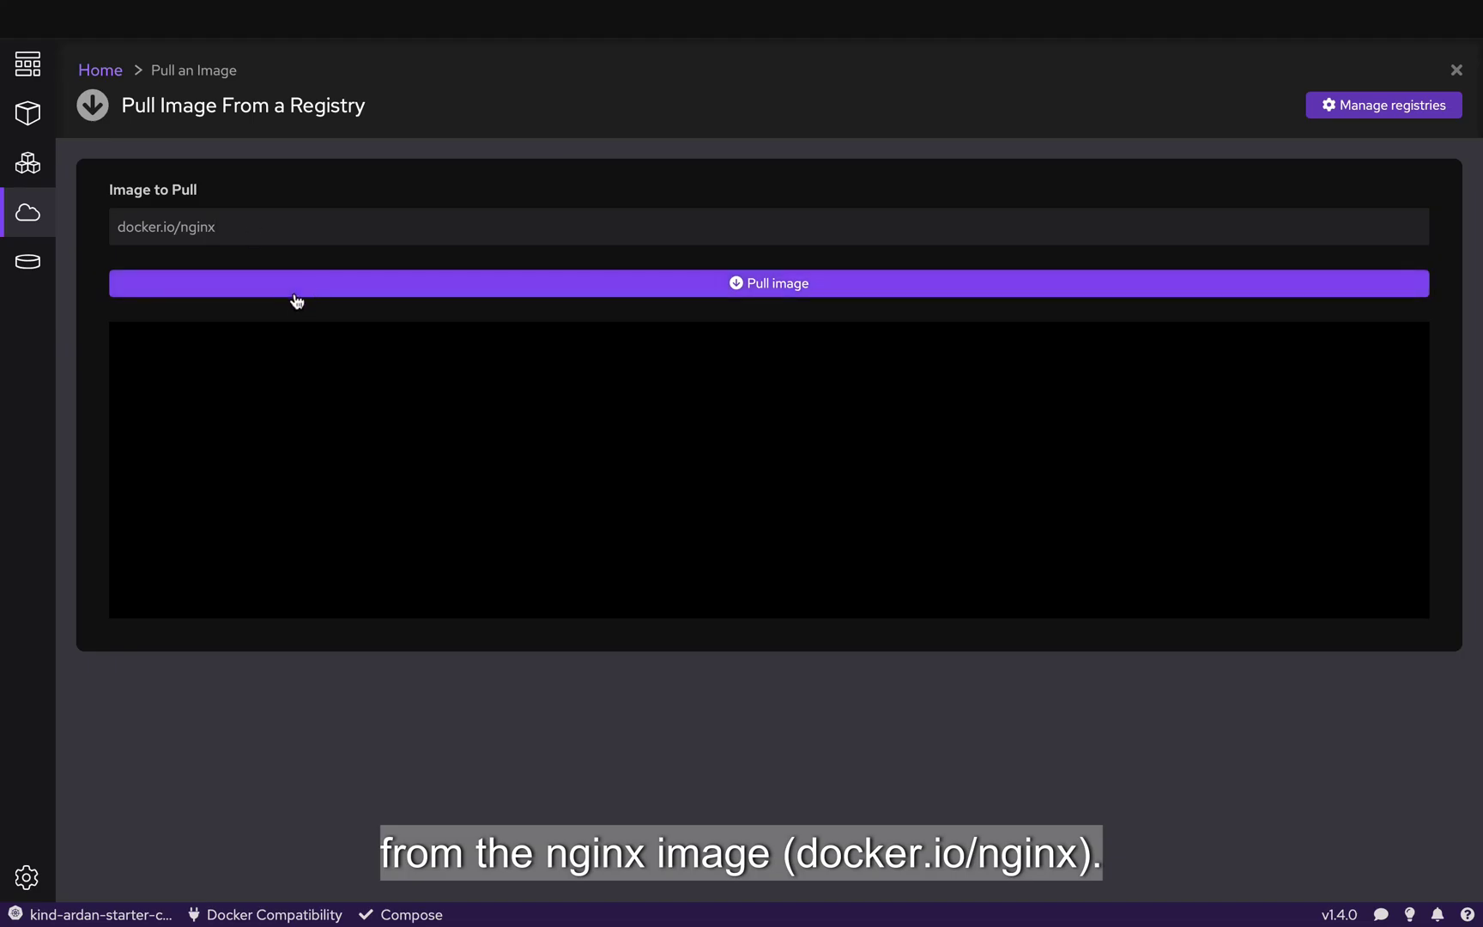
{"action": "left_click", "coordinate": [311, 283]}
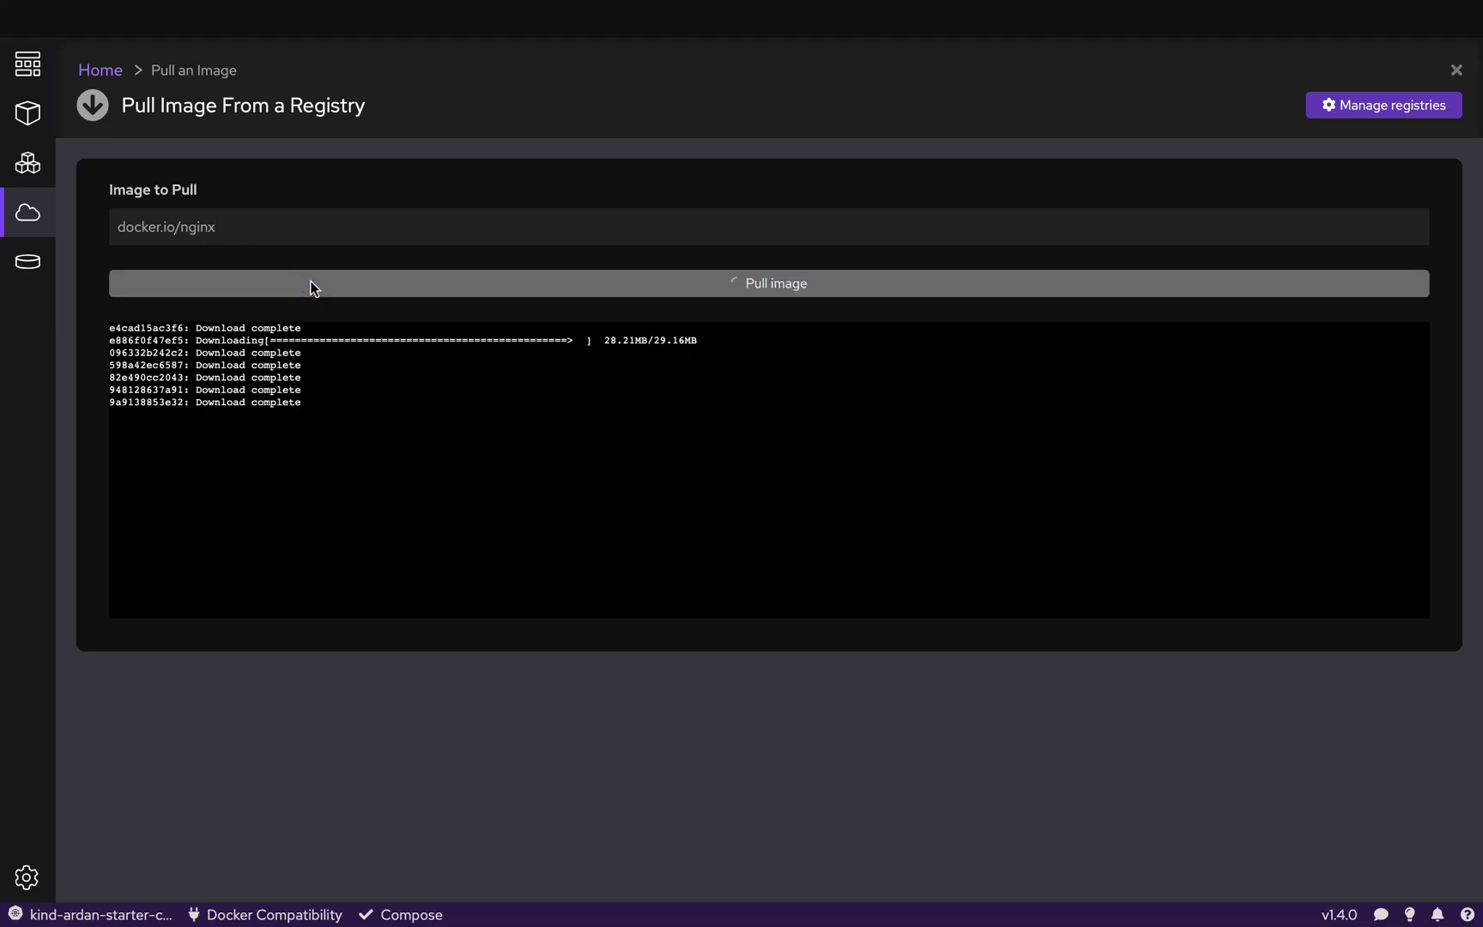
{"action": "left_click", "coordinate": [401, 282]}
Begin creating a container from the existing docker.io/library/nginx image and check its local port mapping for 80/tcp
{"action": "left_click", "coordinate": [257, 199]}
{"action": "left_click", "coordinate": [27, 112]}
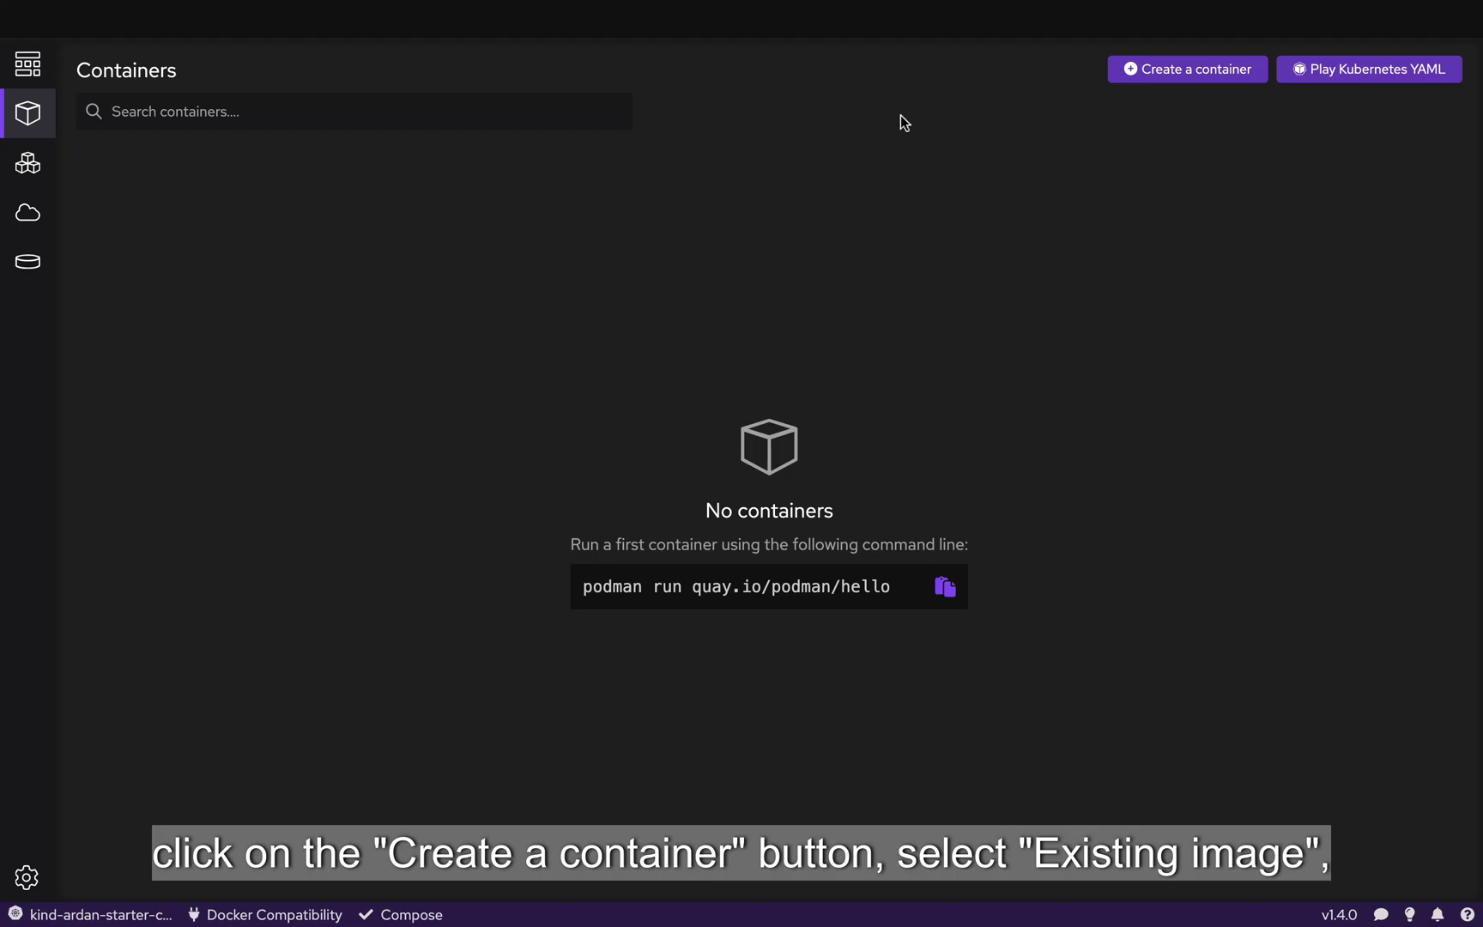
{"action": "left_click", "coordinate": [1164, 72]}
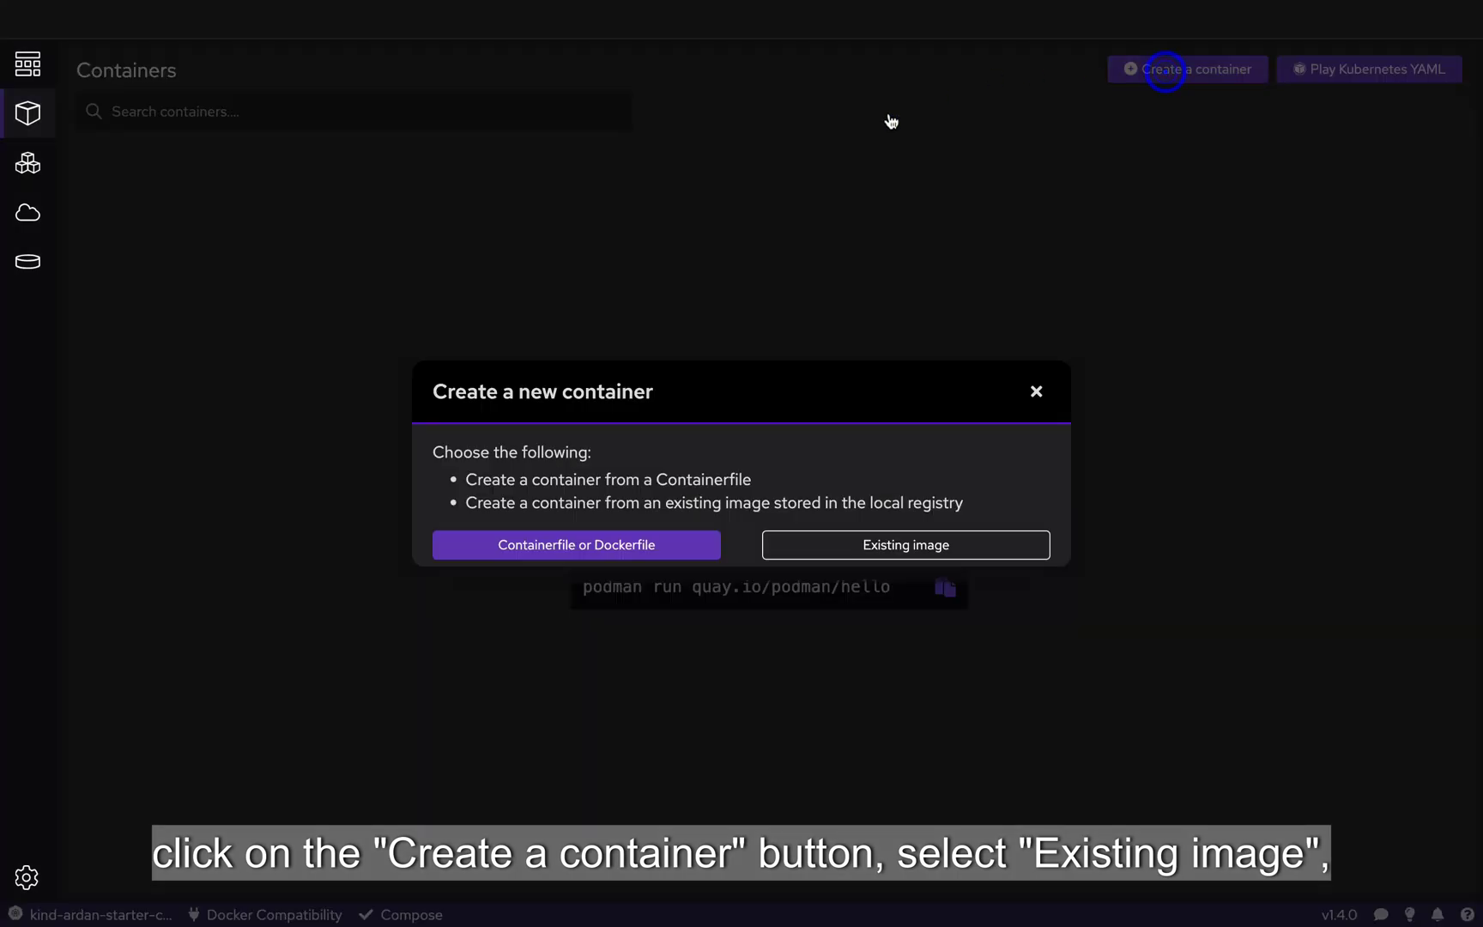
{"action": "left_click", "coordinate": [935, 541]}
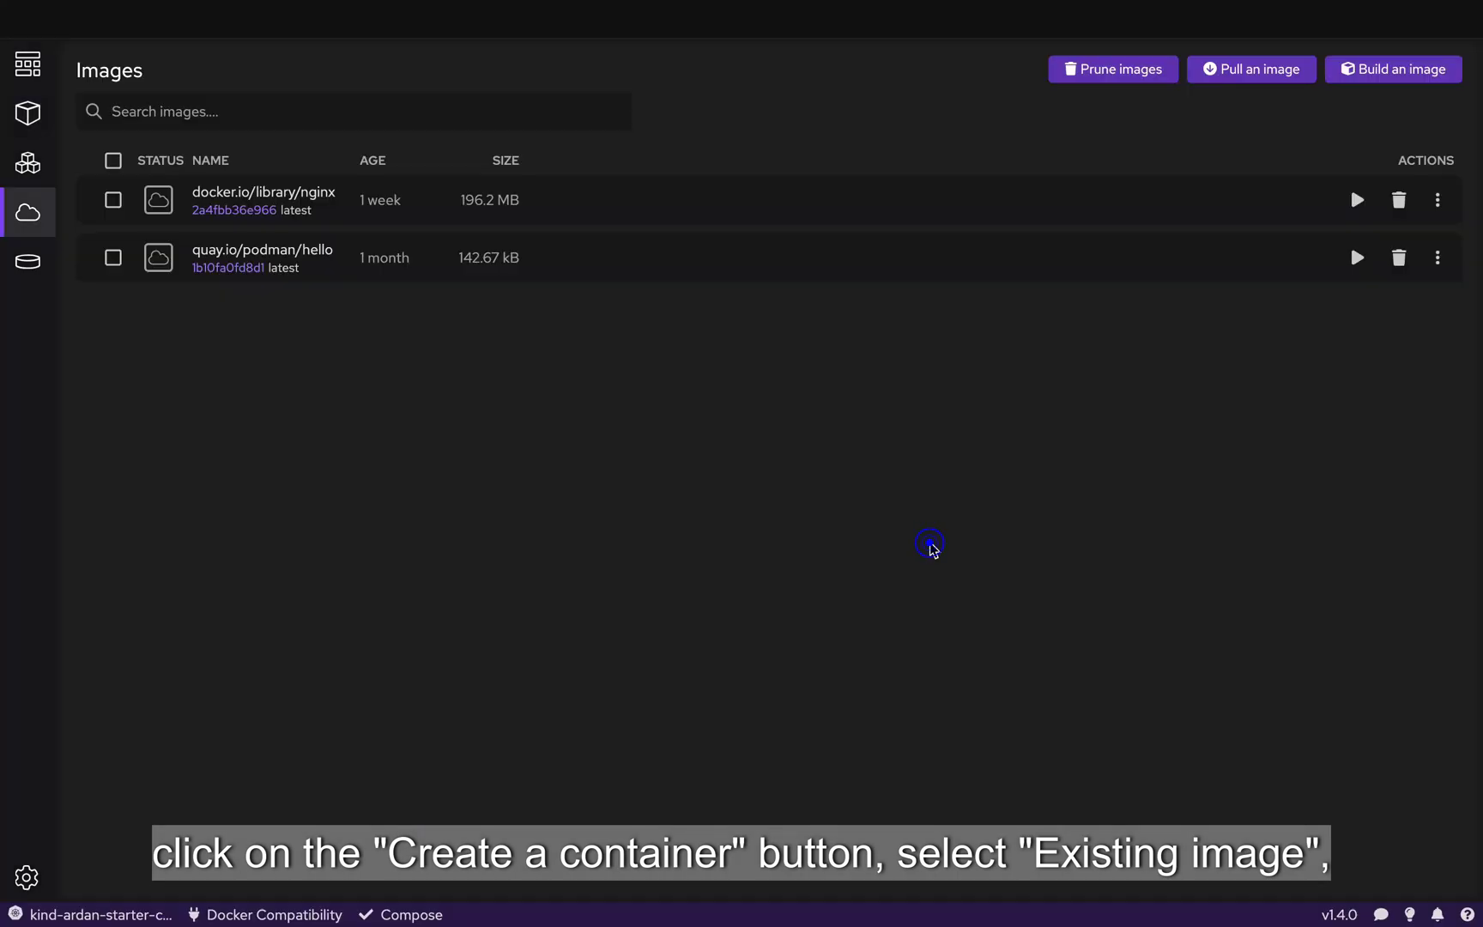
{"action": "left_click", "coordinate": [112, 200]}
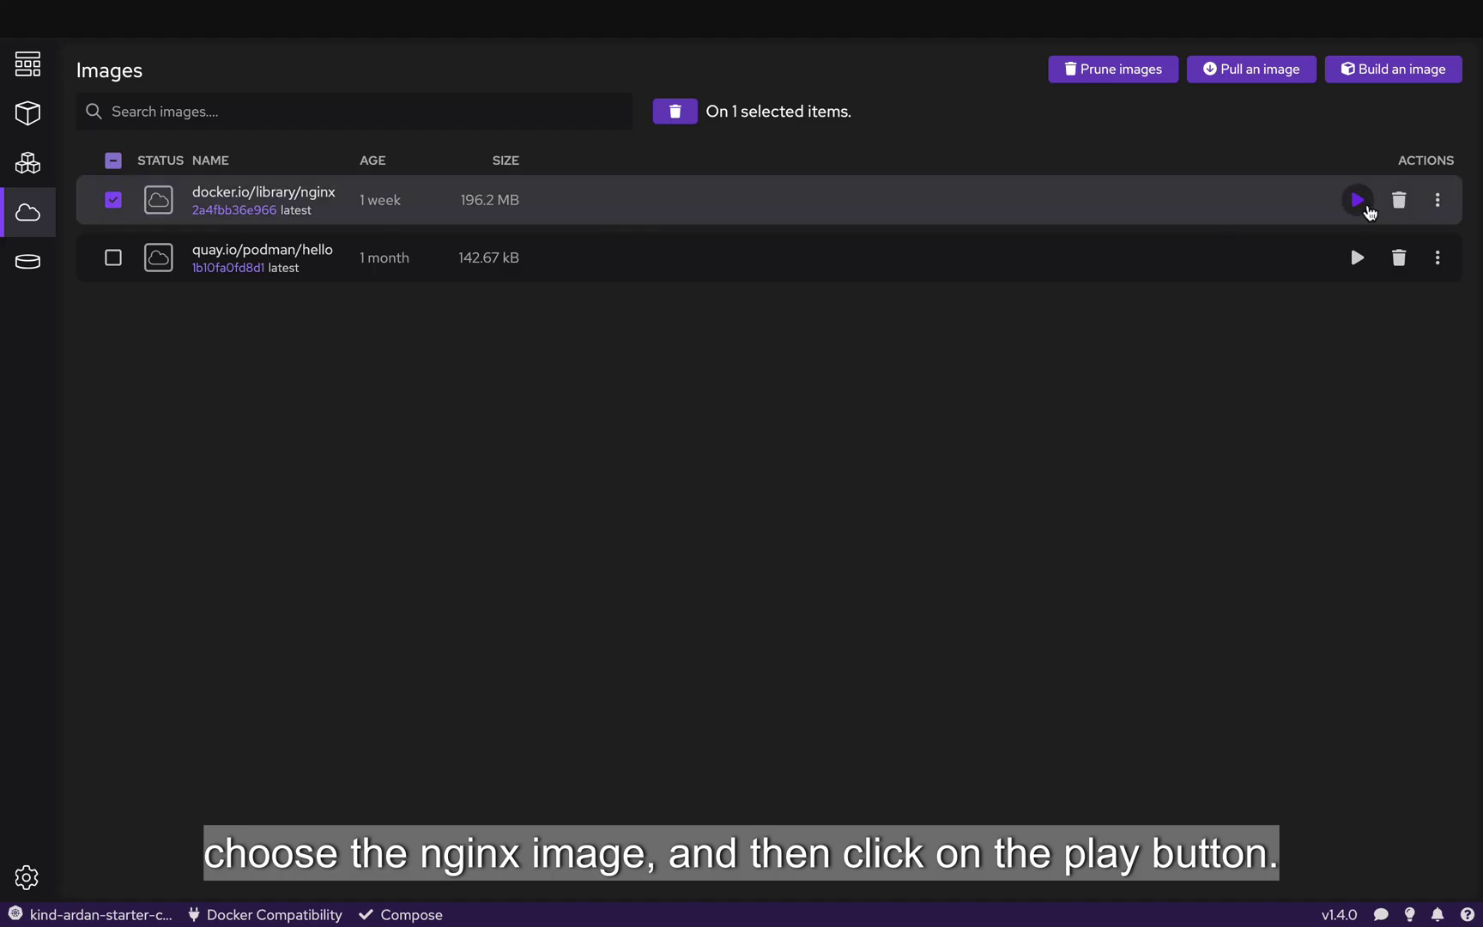
{"action": "left_click", "coordinate": [1355, 200]}
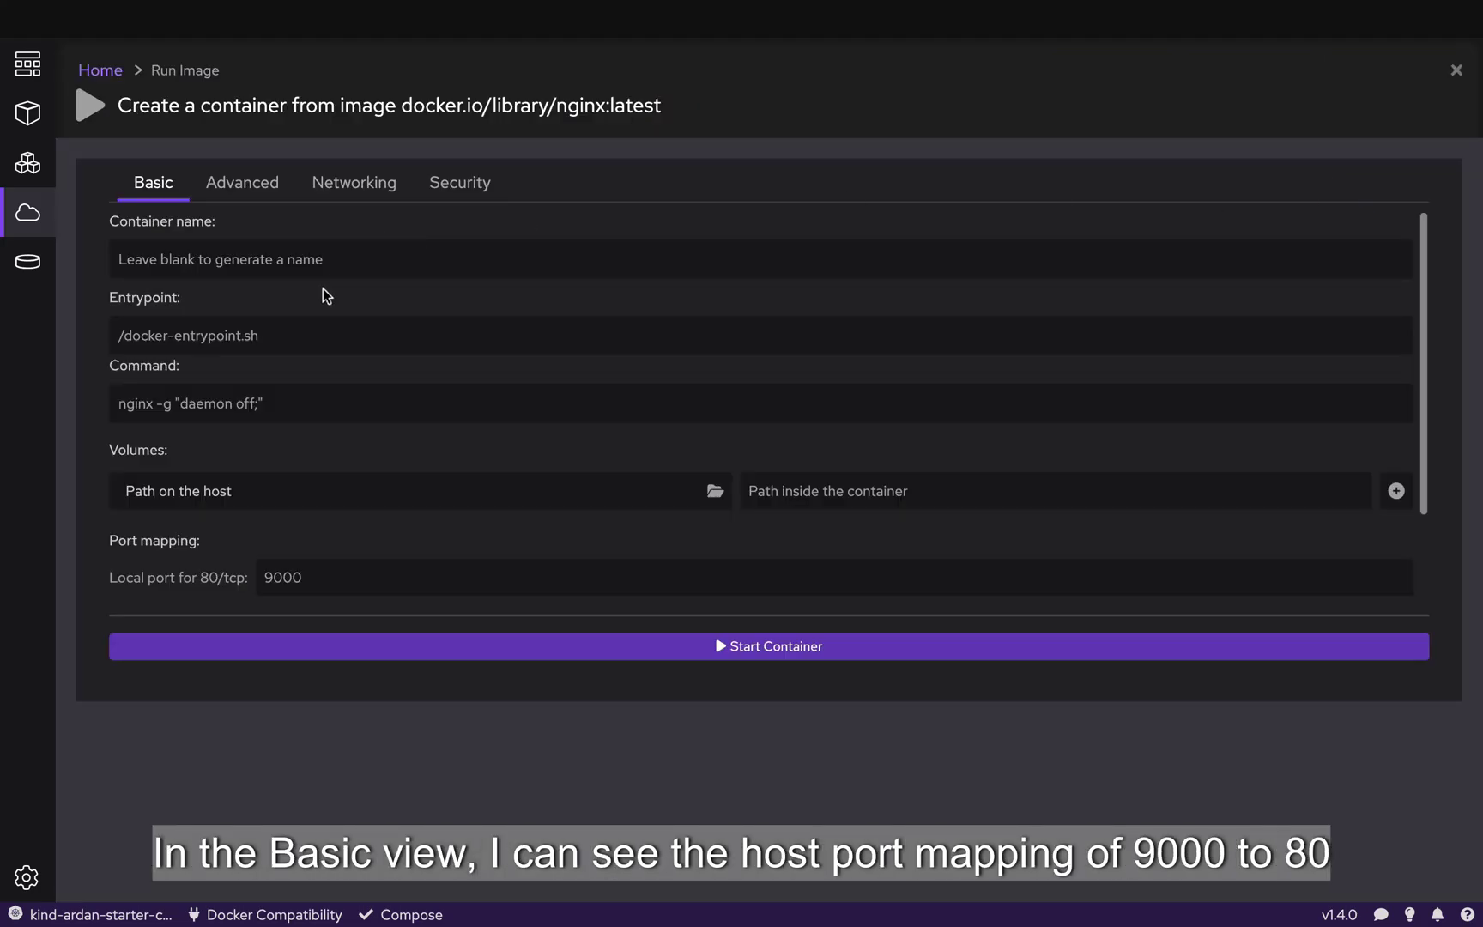
{"action": "scroll", "coordinate": [323, 289], "scroll_direction": "down", "scroll_amount": 2}
{"action": "scroll", "coordinate": [326, 309], "scroll_direction": "down", "scroll_amount": 1}
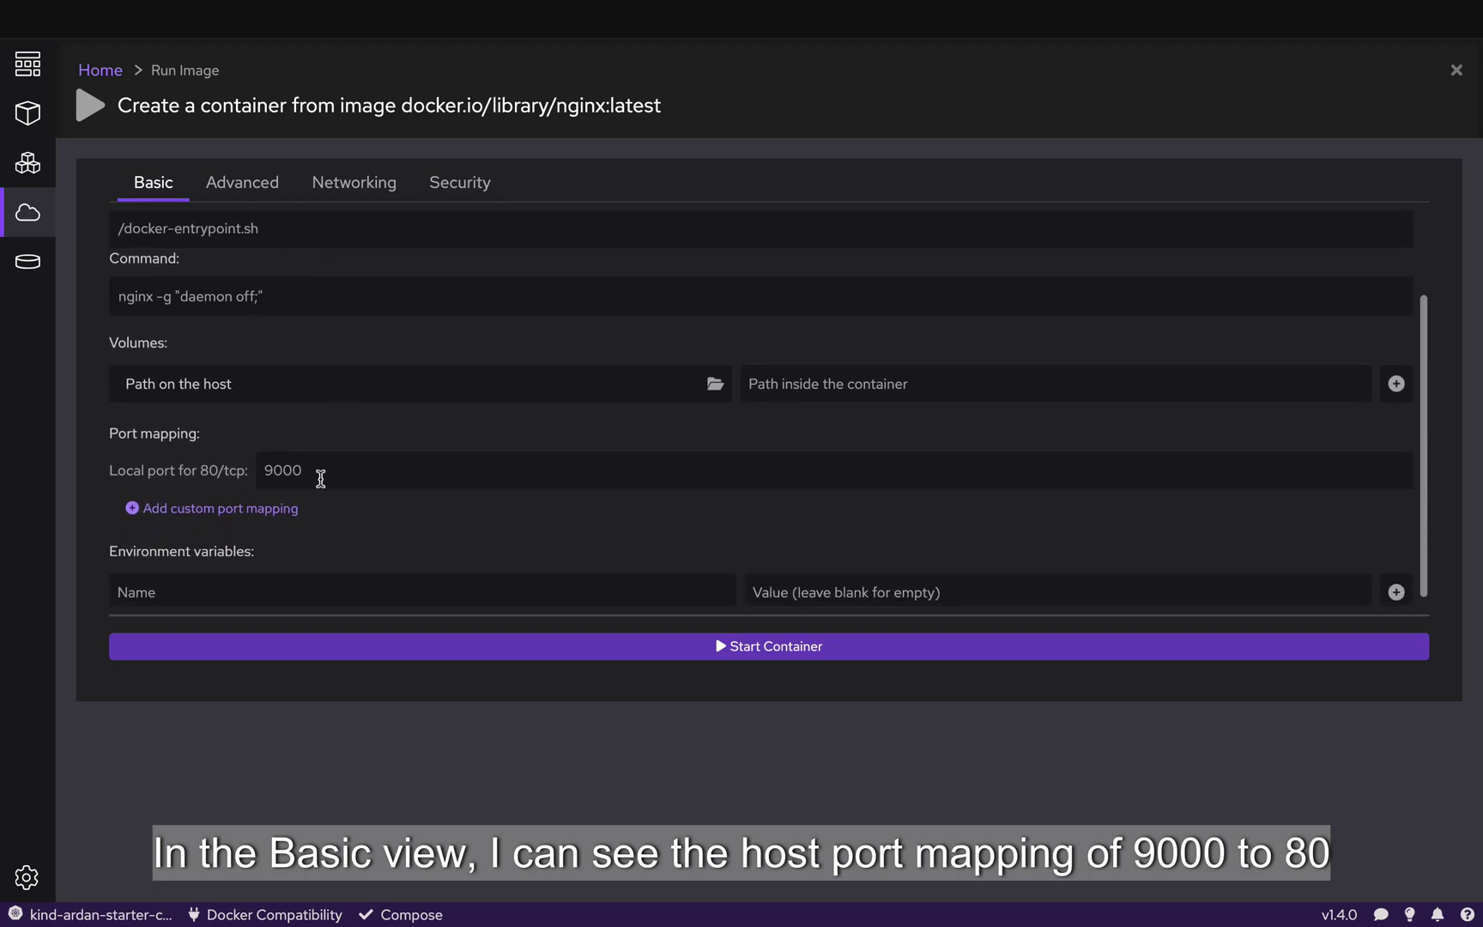
{"action": "scroll", "coordinate": [320, 478], "scroll_direction": "down", "scroll_amount": 1}
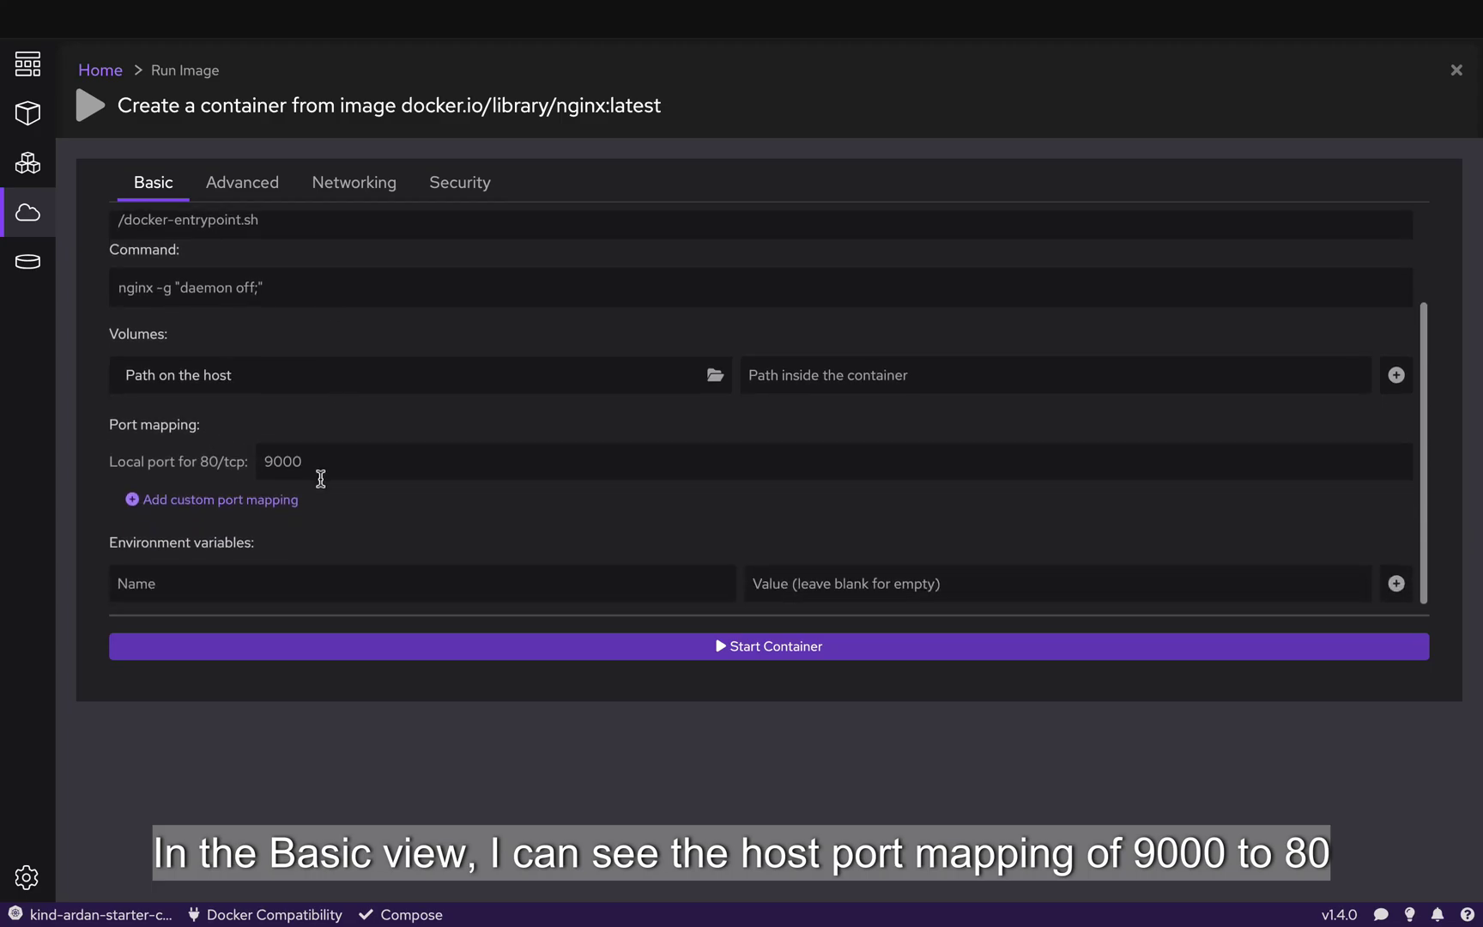
{"action": "left_click", "coordinate": [204, 463]}
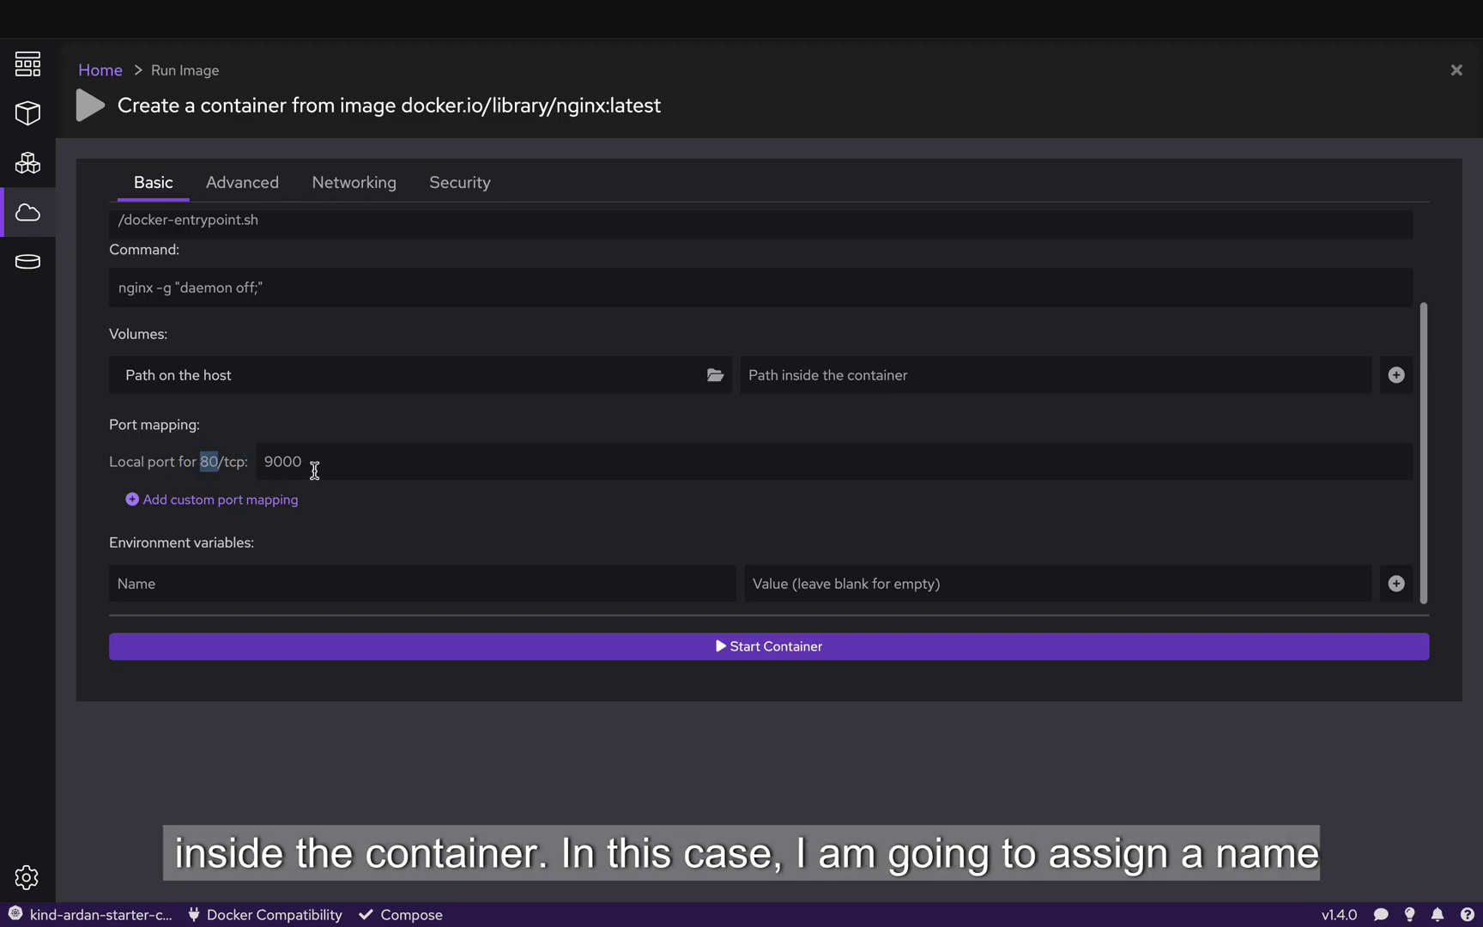
Name the container my-nginx and start it
{"action": "scroll", "coordinate": [260, 367], "scroll_direction": "up", "scroll_amount": 3}
{"action": "left_click", "coordinate": [249, 265]}
{"action": "type", "text": "my-nginx"}
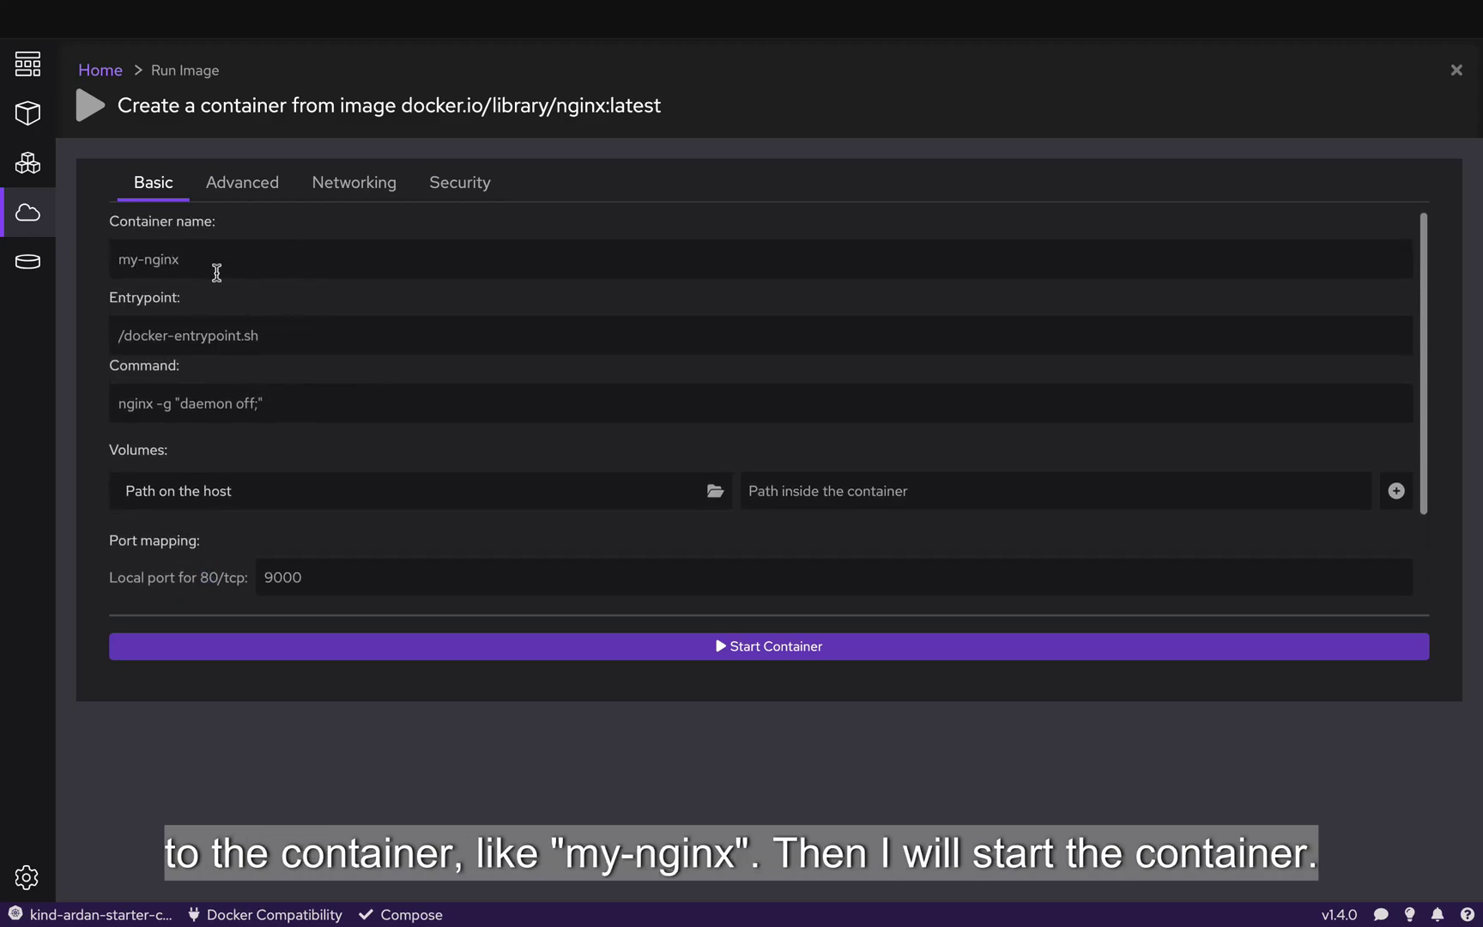
{"action": "scroll", "coordinate": [216, 272], "scroll_direction": "down", "scroll_amount": 2}
{"action": "scroll", "coordinate": [216, 272], "scroll_direction": "up", "scroll_amount": 2}
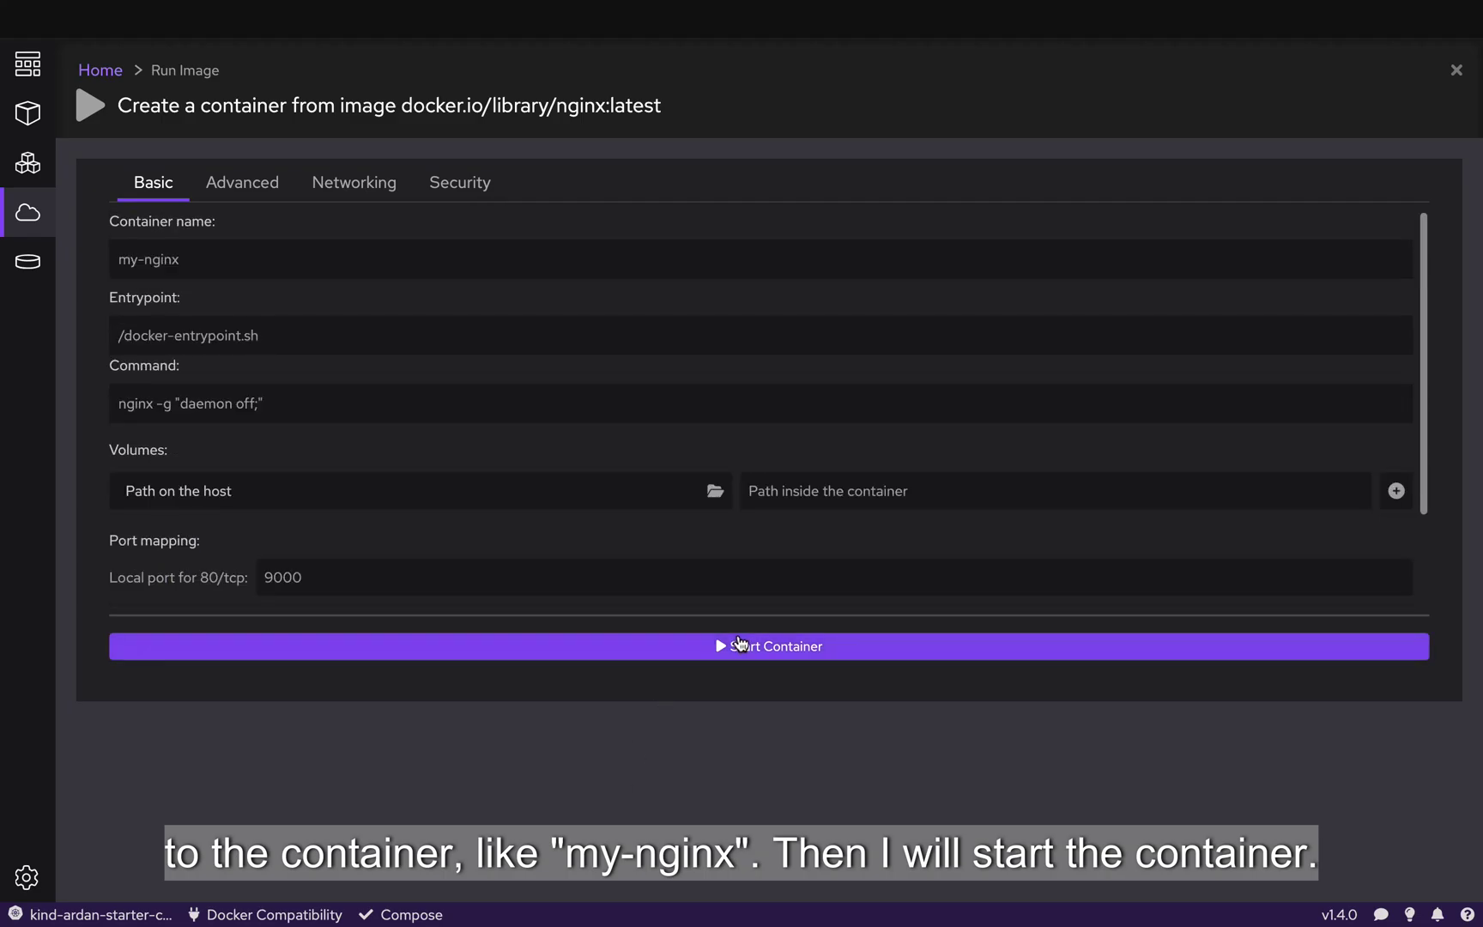
{"action": "left_click", "coordinate": [738, 638]}
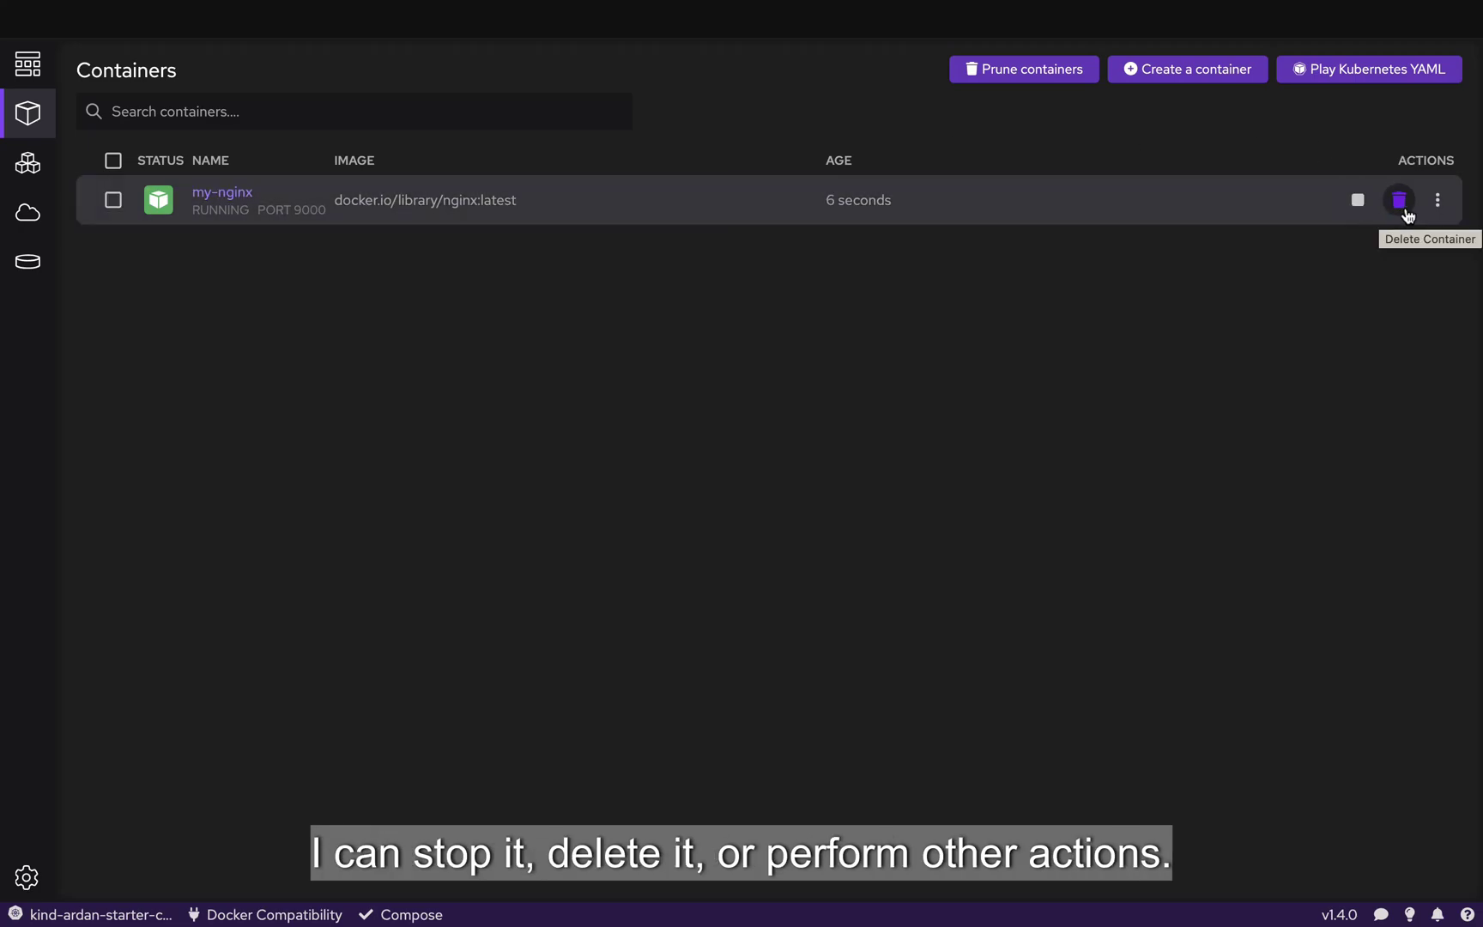
{"action": "left_click", "coordinate": [1437, 200]}
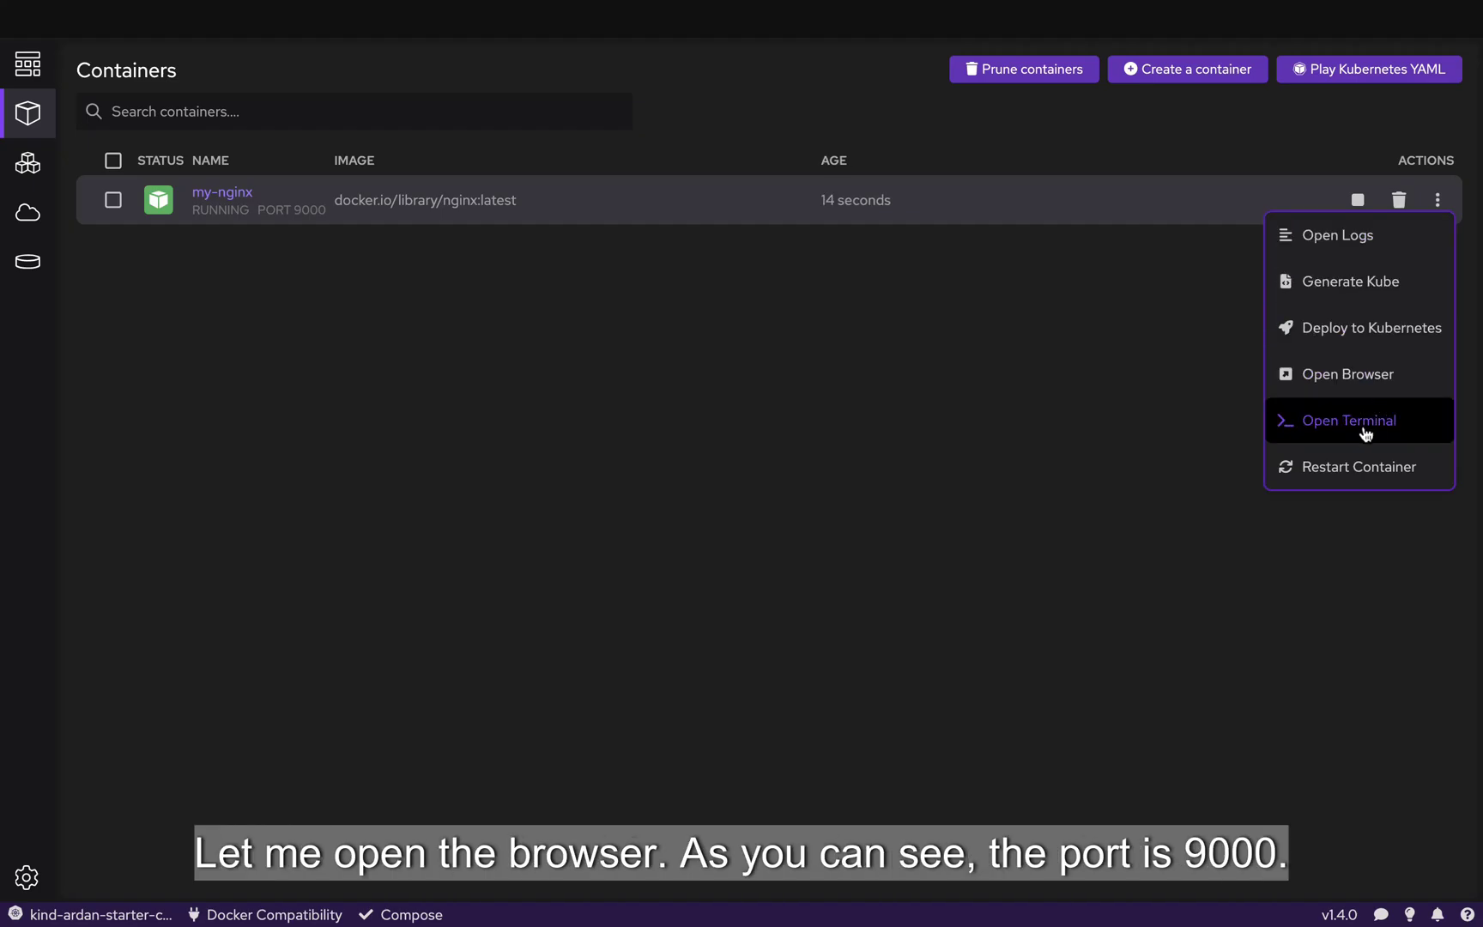
{"action": "left_click", "coordinate": [1370, 388]}
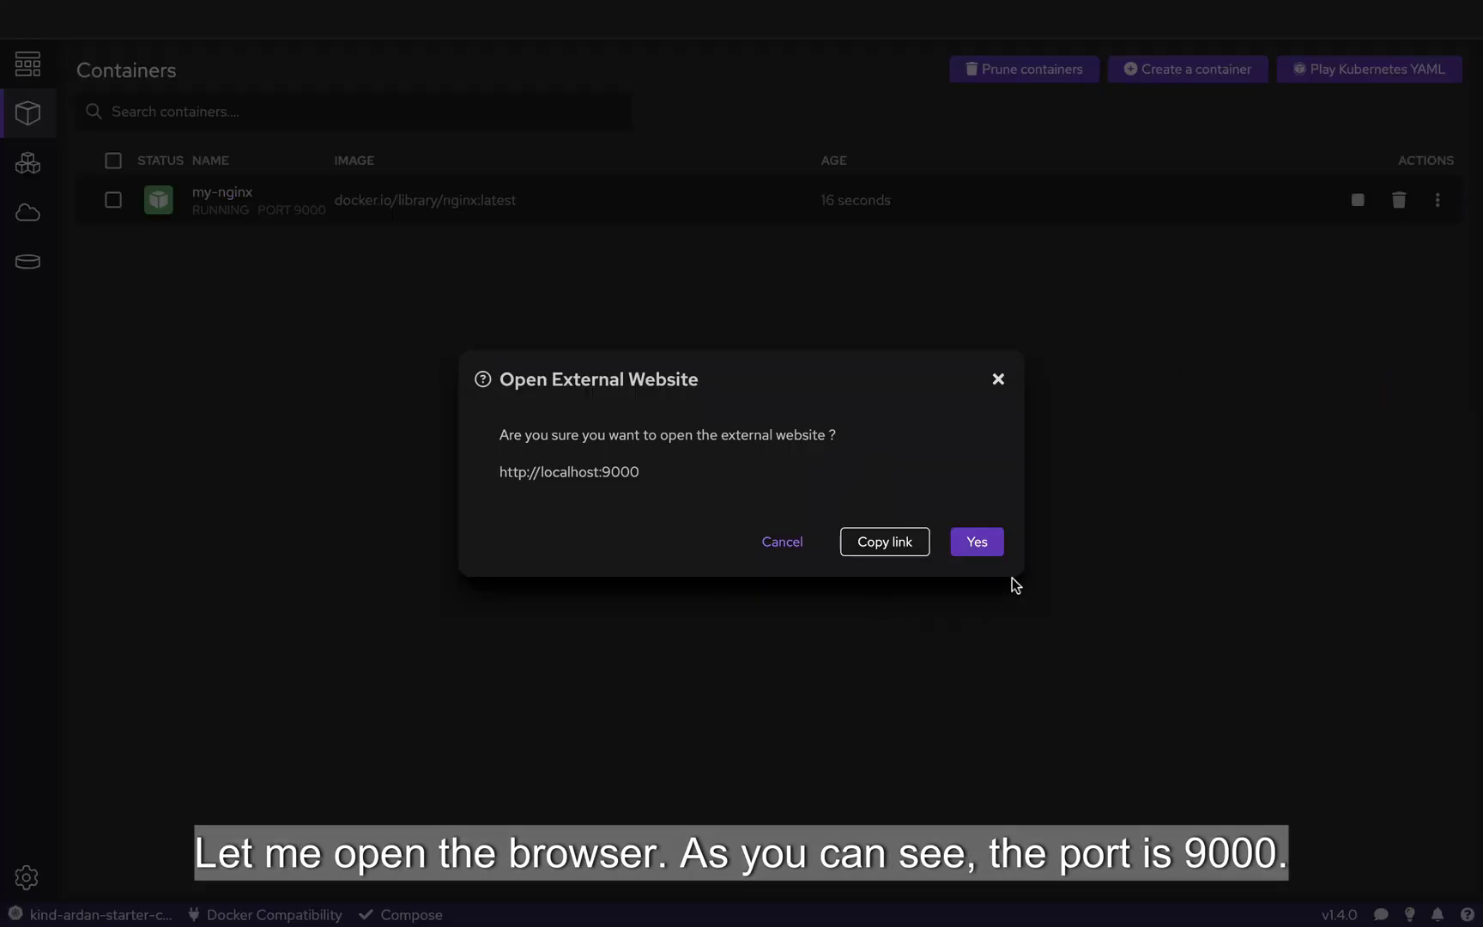
{"action": "left_click", "coordinate": [877, 542]}
{"action": "left_click", "coordinate": [198, 77]}
{"action": "type", "text": "http://localhost:9000"}
{"action": "key", "text": "Return"}
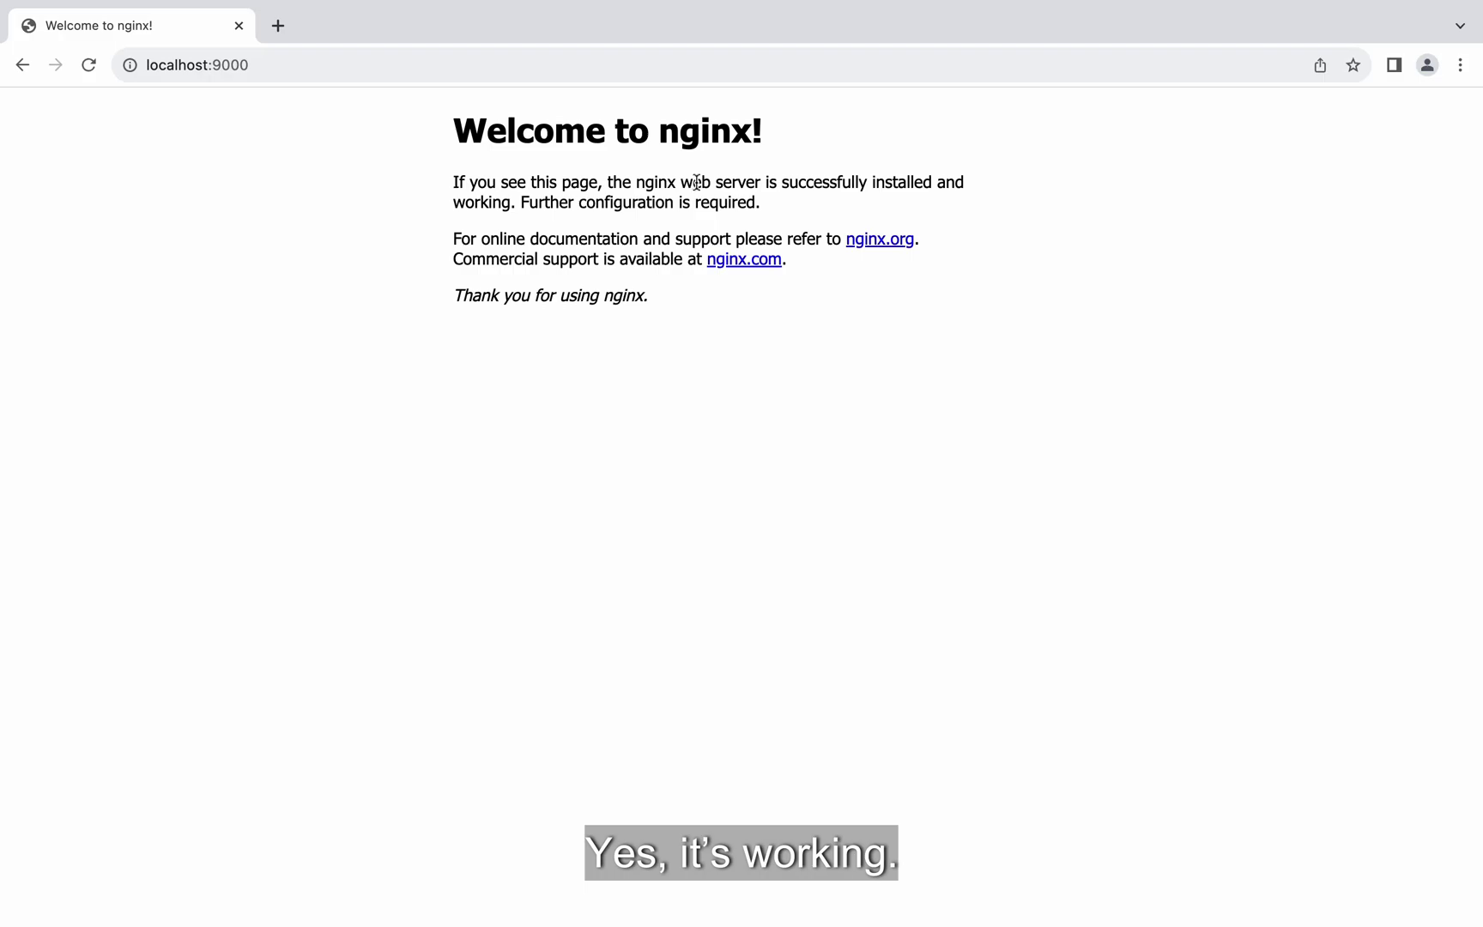
{"action": "left_click_drag", "start_coordinate": [453, 116], "coordinate": [702, 318]}
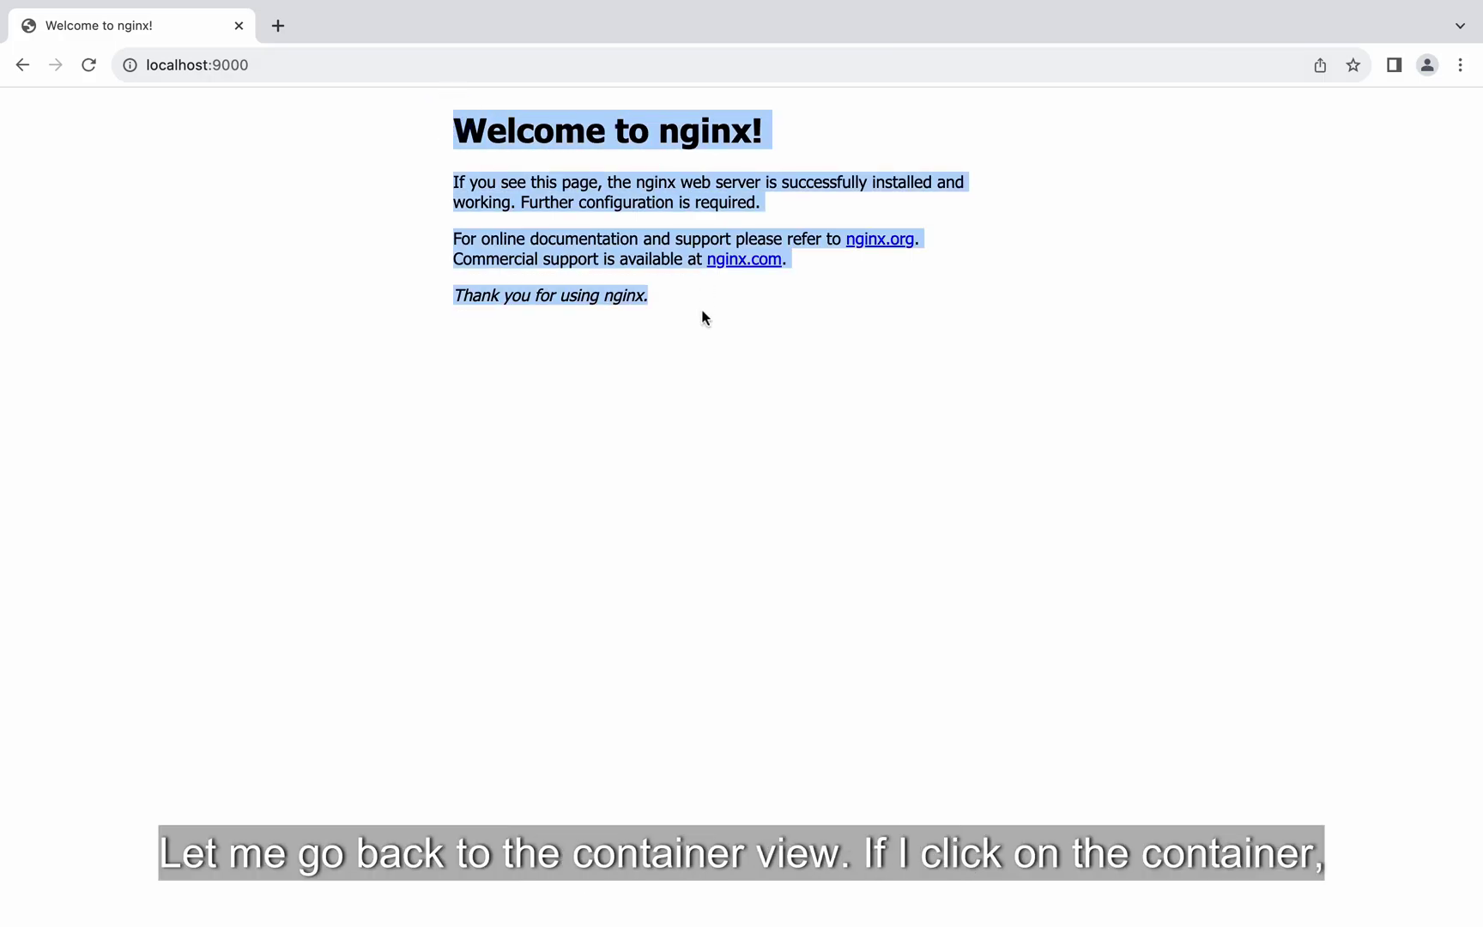
Return to Podman Desktop, open the my-nginx container's details and examine its summary state and log output
{"action": "key", "text": "super+Tab"}
{"action": "left_click", "coordinate": [240, 203]}
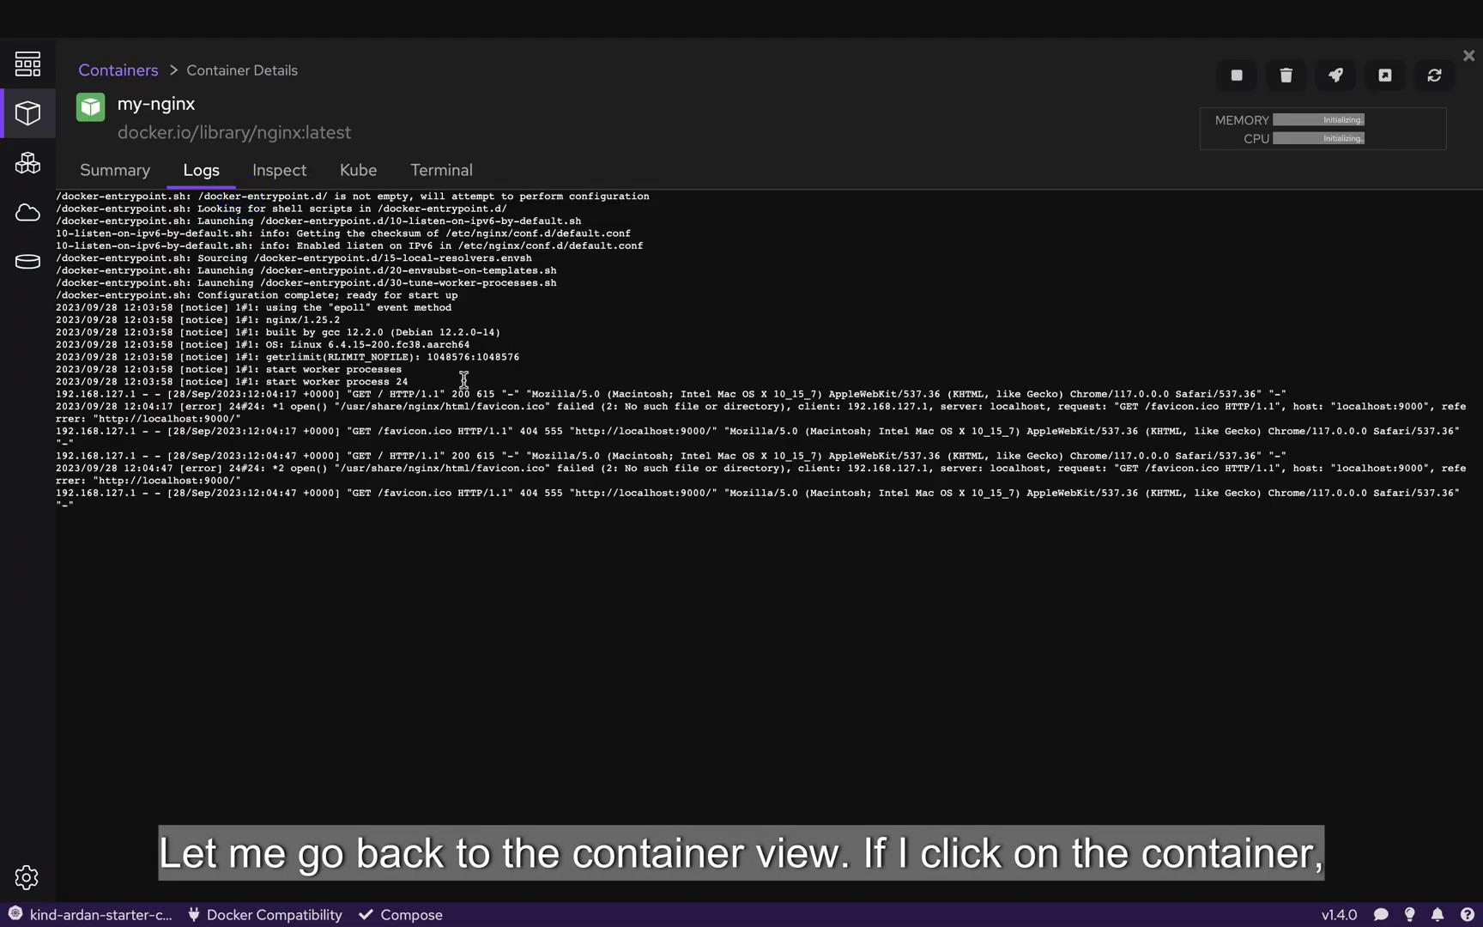
{"action": "left_click", "coordinate": [133, 176]}
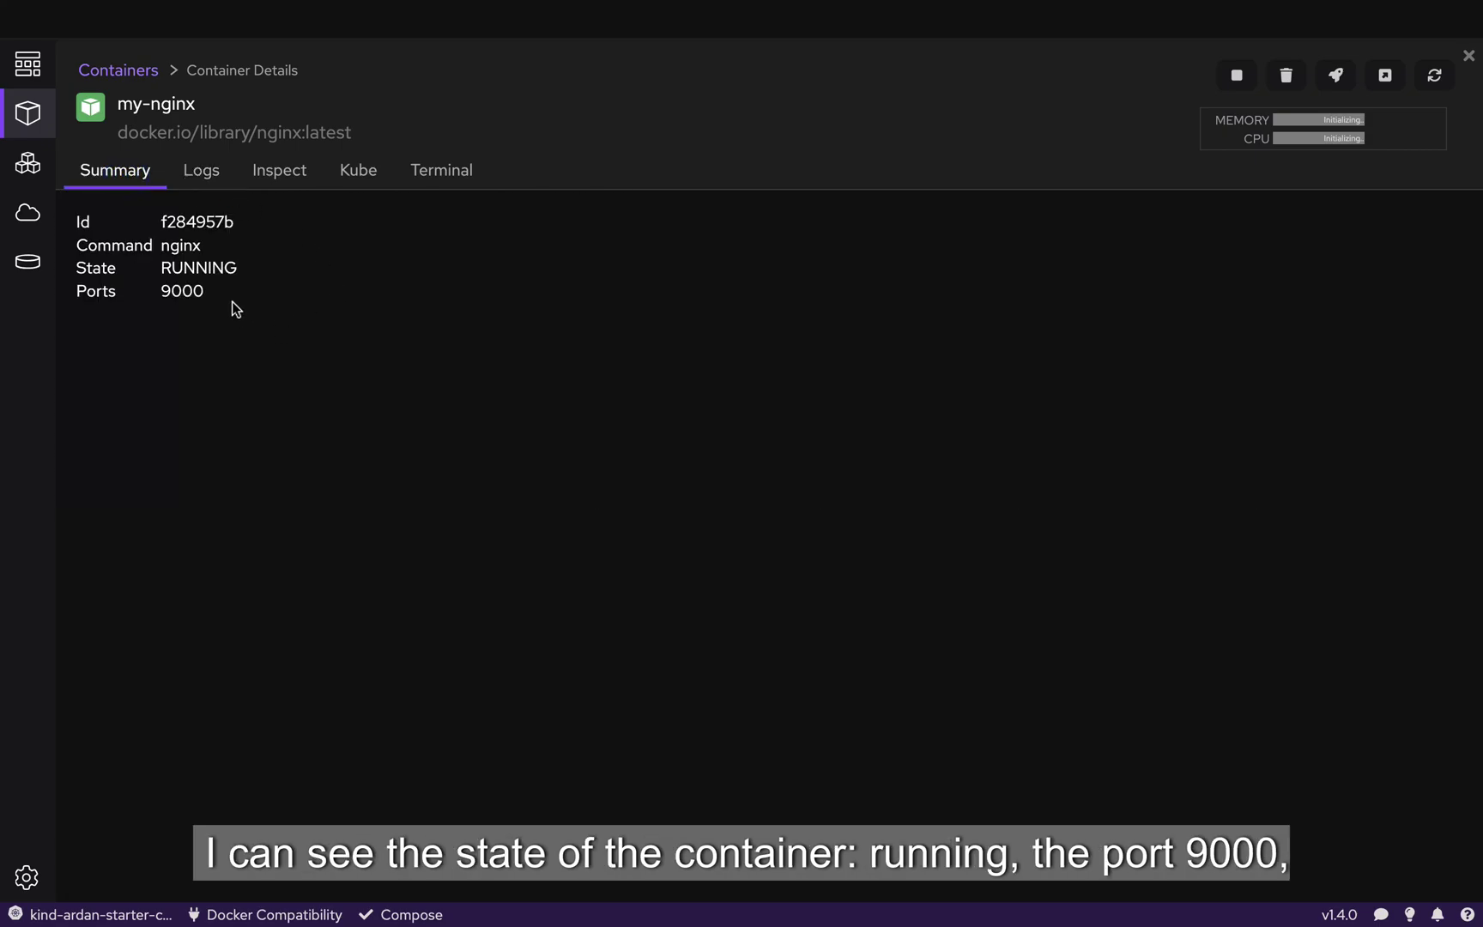
{"action": "double_click", "coordinate": [206, 268]}
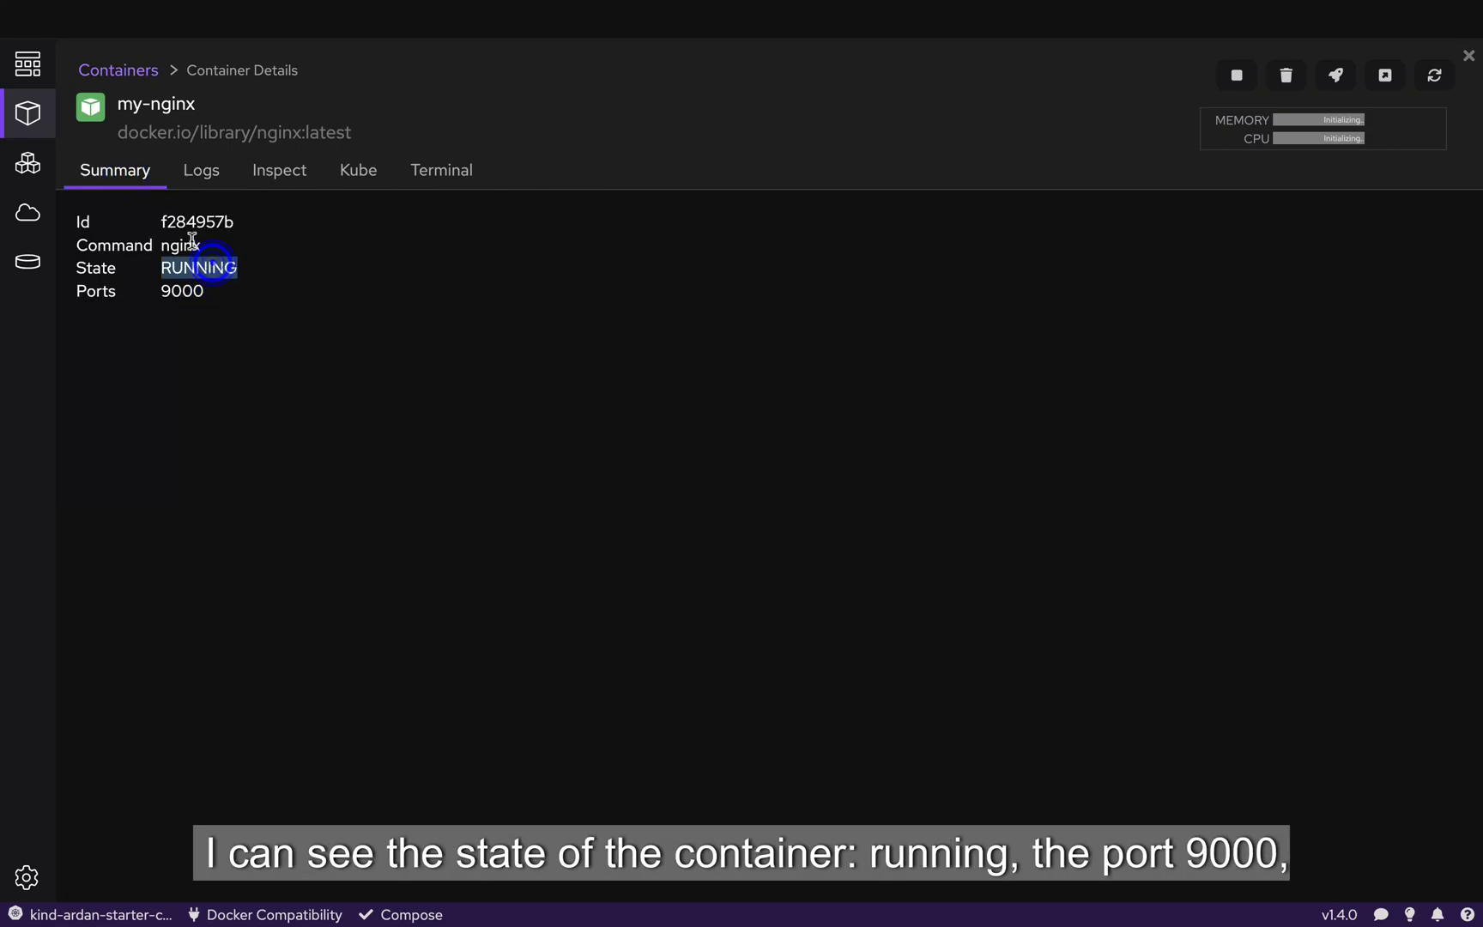
{"action": "left_click", "coordinate": [317, 266]}
{"action": "left_click", "coordinate": [225, 186]}
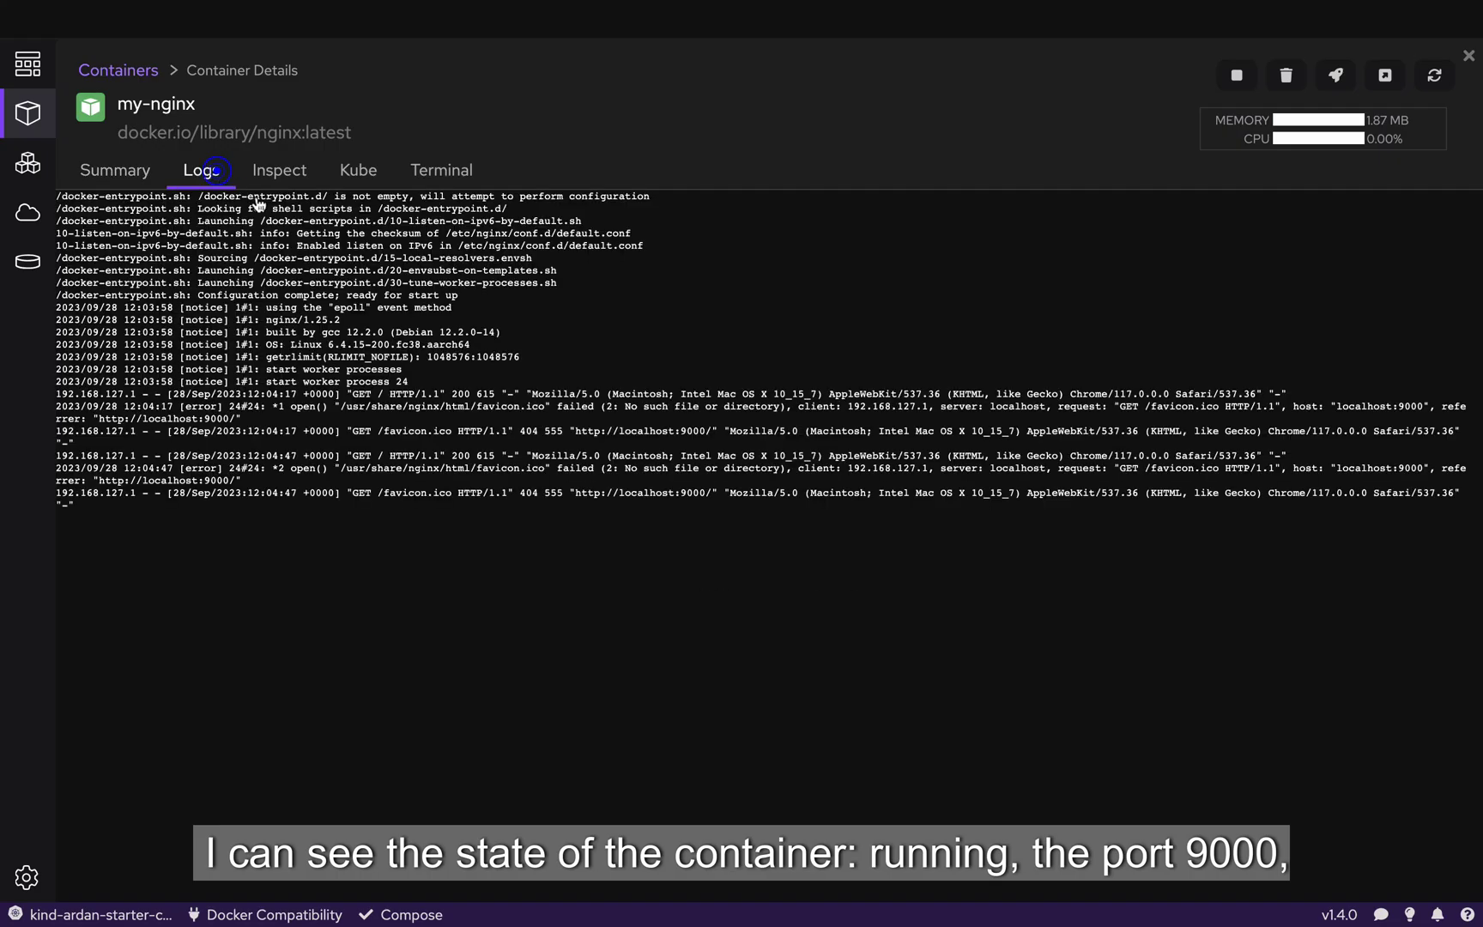
{"action": "left_click_drag", "start_coordinate": [348, 446], "coordinate": [371, 619]}
{"action": "left_click", "coordinate": [372, 619]}
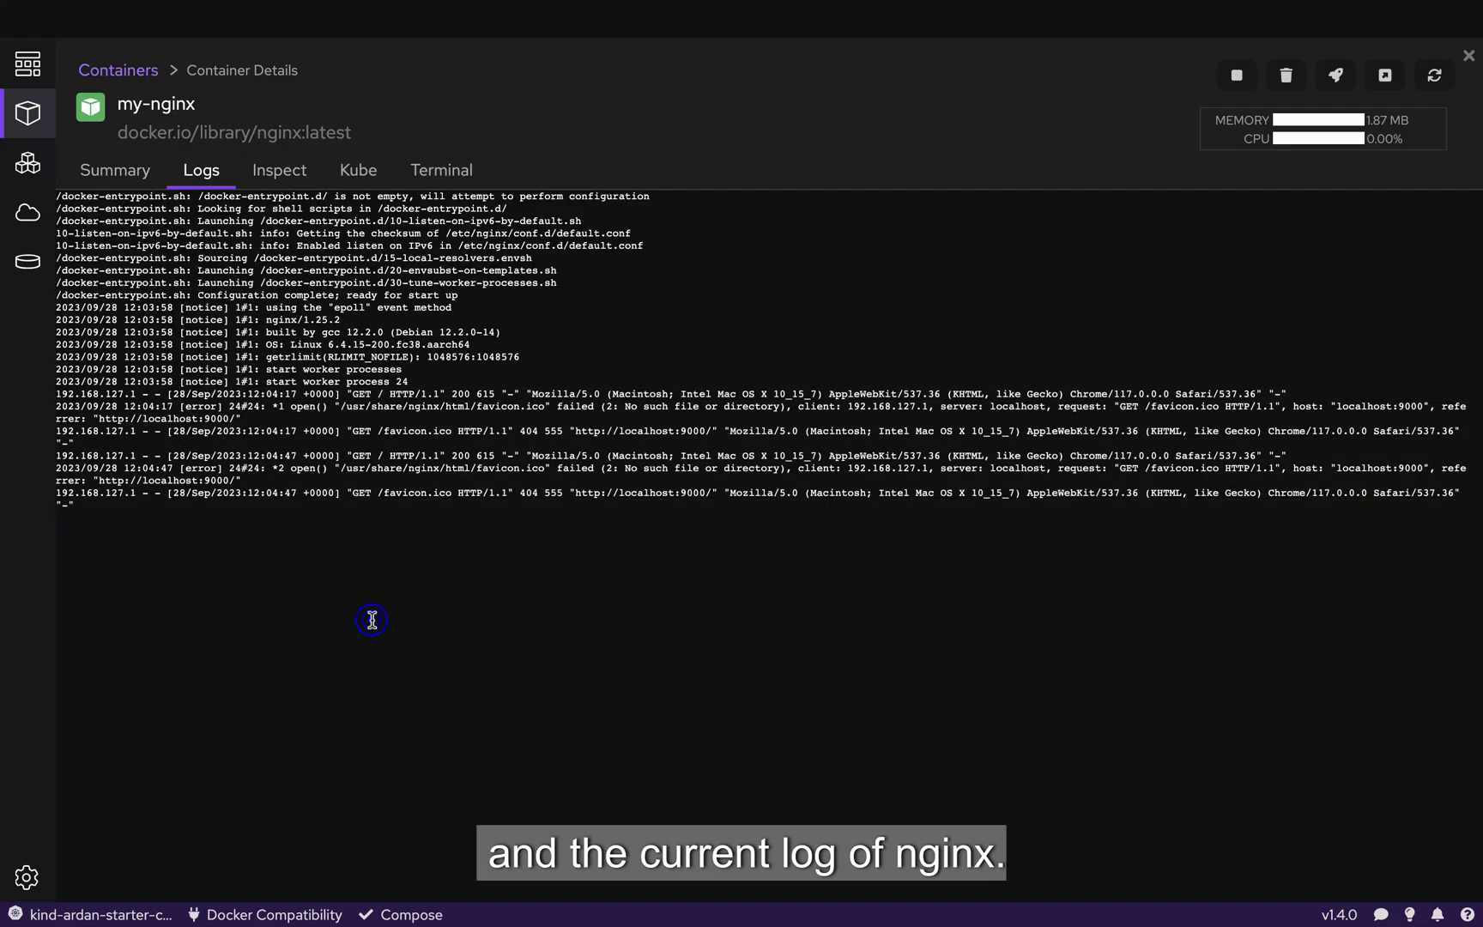
Examine the my-nginx container's JSON inspection data down to the image entry in its Config section
{"action": "left_click", "coordinate": [282, 176]}
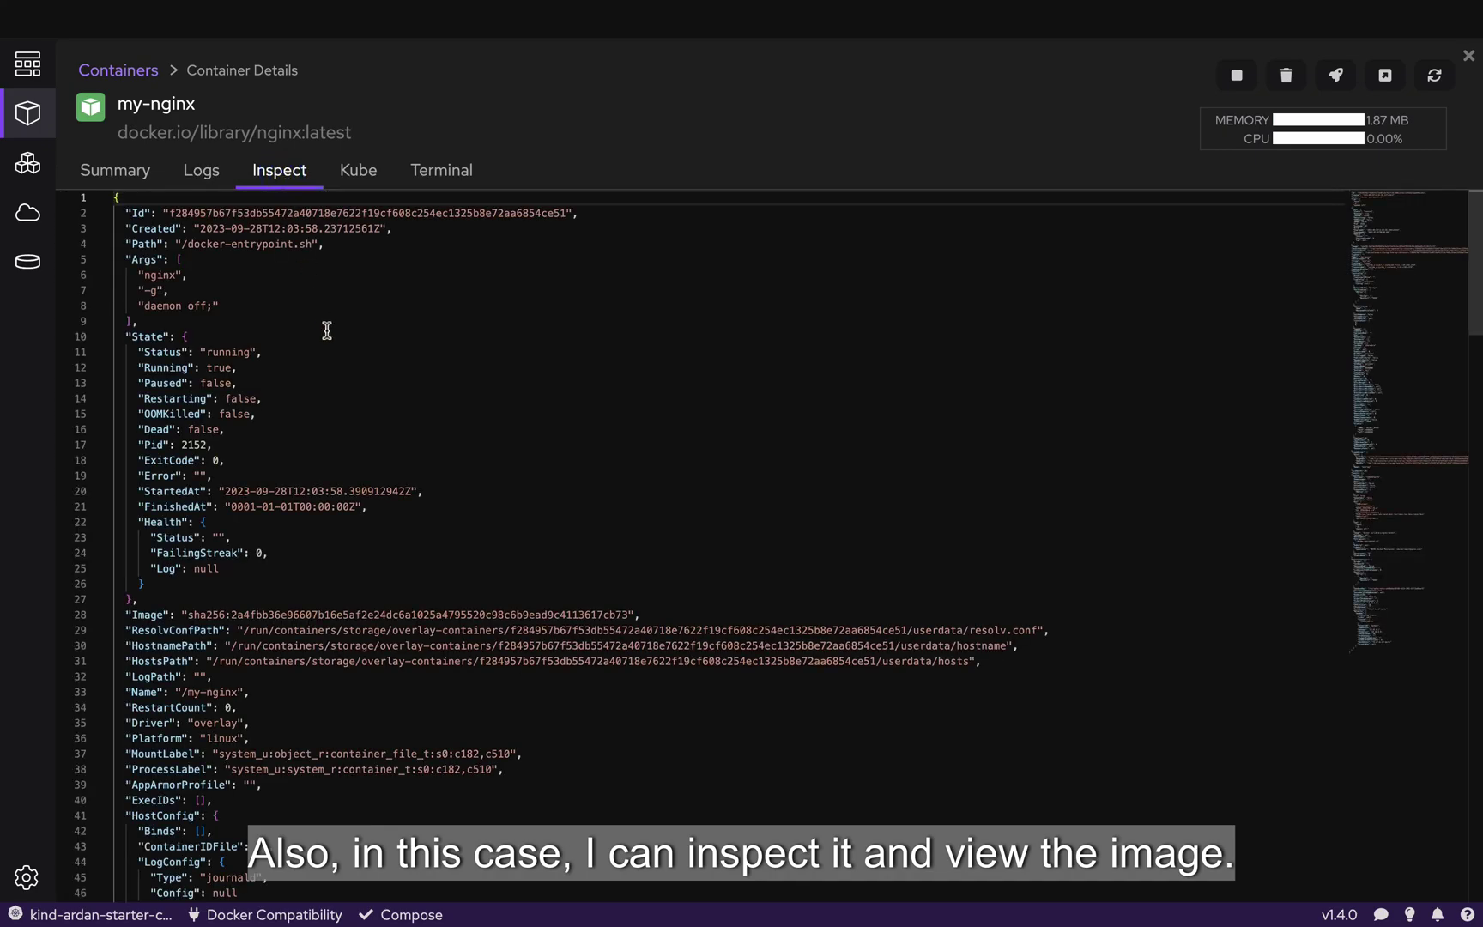
{"action": "scroll", "coordinate": [327, 330], "scroll_direction": "down", "scroll_amount": 20}
{"action": "left_click_drag", "start_coordinate": [180, 566], "coordinate": [411, 566]}
Examine the my-nginx container's generated Kubernetes YAML manifest from the port settings up to the header comments
{"action": "left_click", "coordinate": [358, 170]}
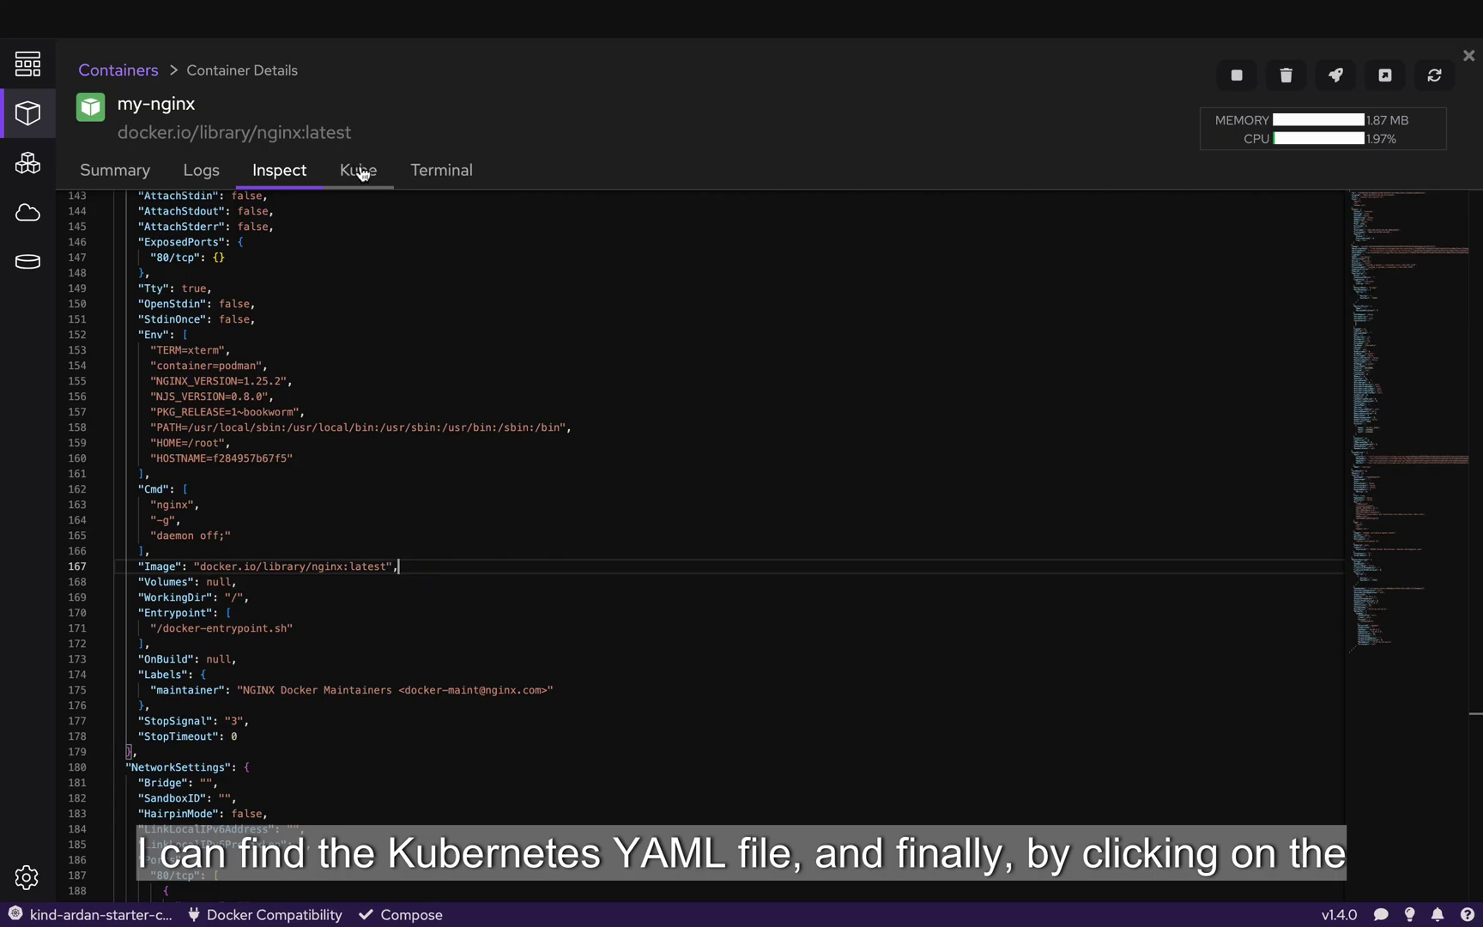
{"action": "left_click_drag", "start_coordinate": [201, 537], "coordinate": [197, 383]}
{"action": "left_click_drag", "start_coordinate": [286, 350], "coordinate": [108, 199]}
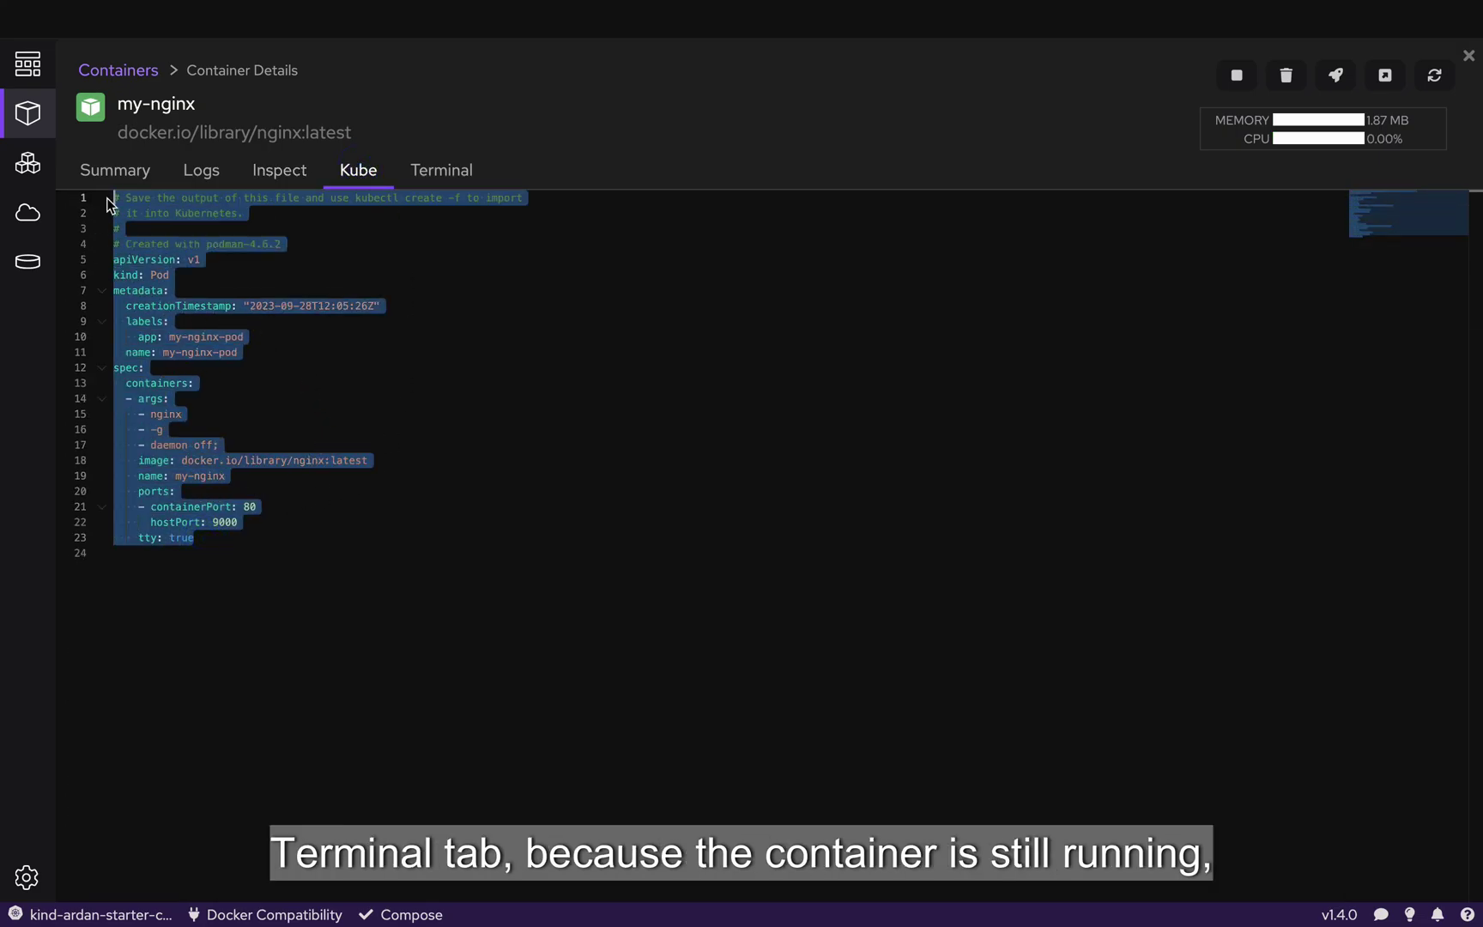
{"action": "left_click", "coordinate": [467, 405]}
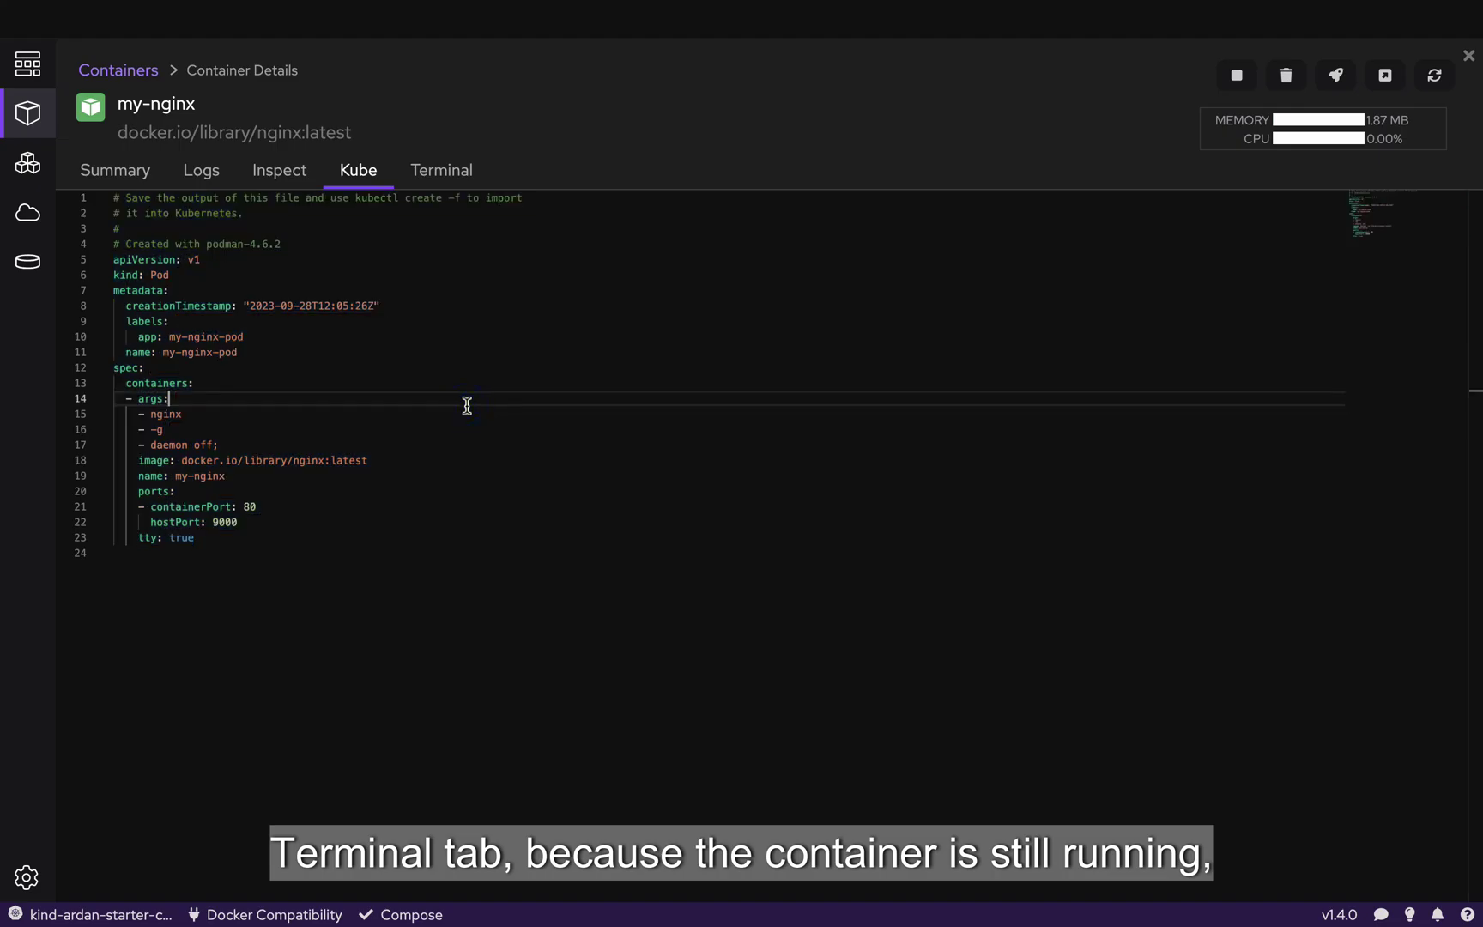
Open a terminal in the running my-nginx container and list its files with ls
{"action": "left_click", "coordinate": [451, 166]}
{"action": "left_click", "coordinate": [351, 238]}
{"action": "type", "text": "ls"}
{"action": "key", "text": "Return"}
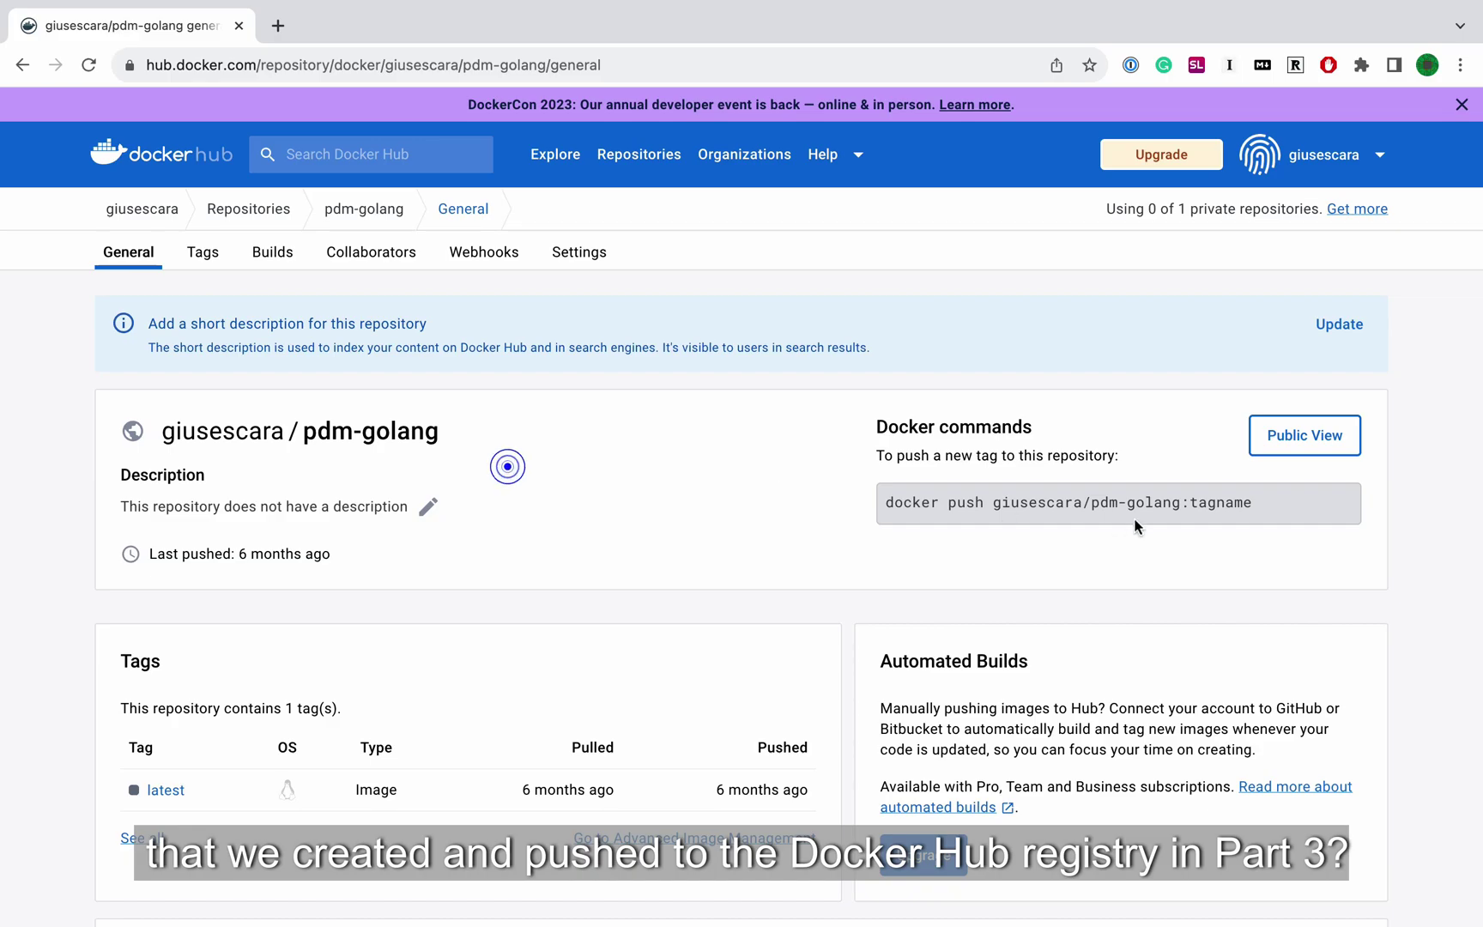
Copy the pdm-golang repository name from the Docker Hub push command and enter it as the image to pull in Podman Desktop
{"action": "left_click_drag", "start_coordinate": [993, 502], "coordinate": [1181, 503]}
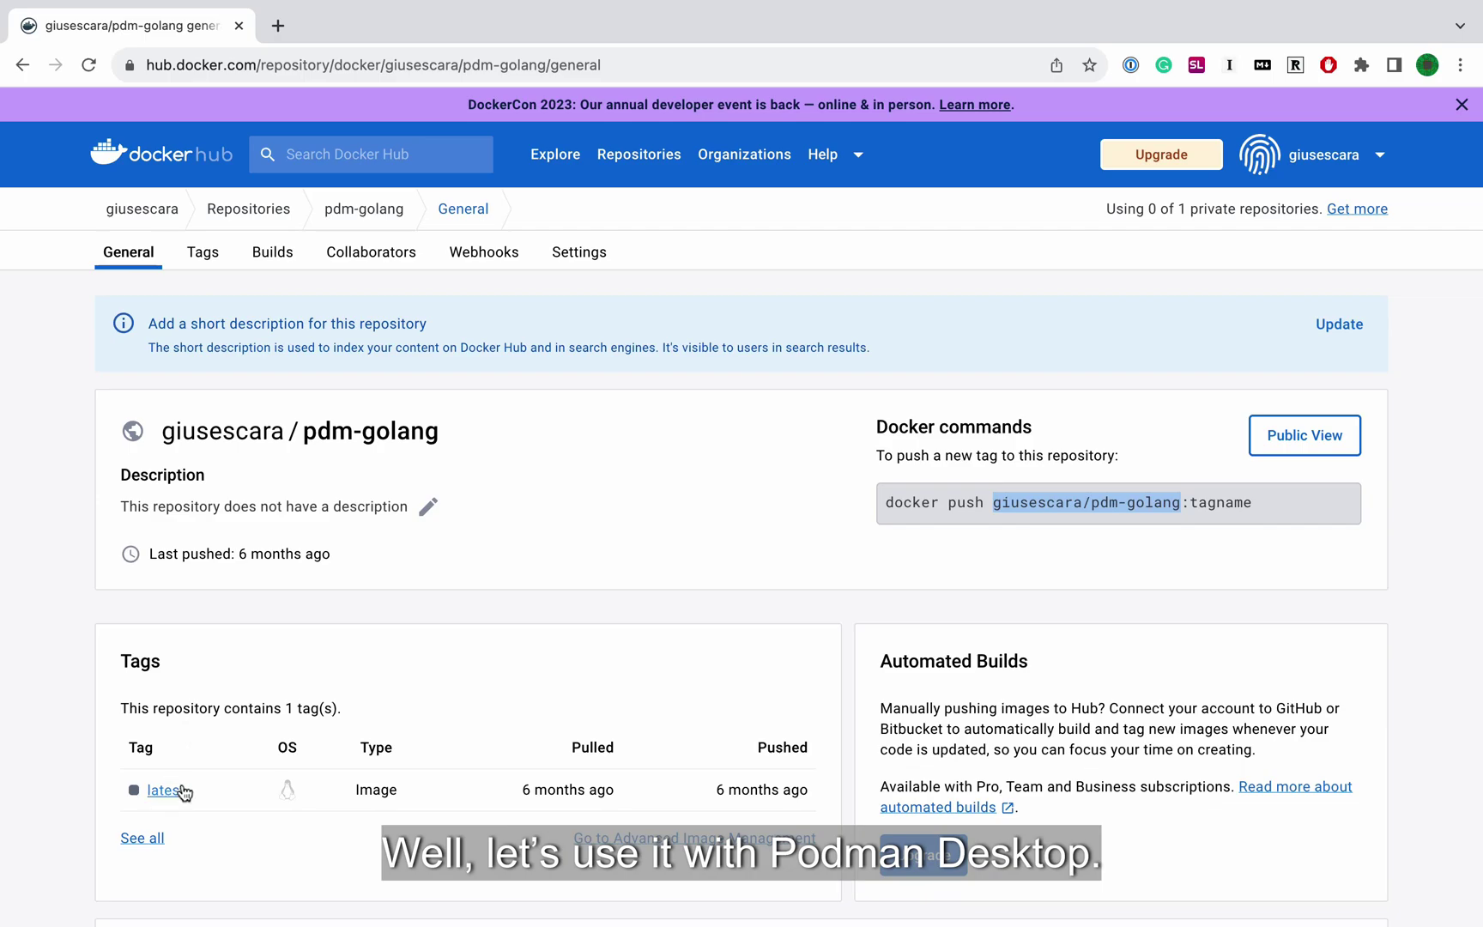
{"action": "right_click", "coordinate": [1141, 503]}
{"action": "left_click", "coordinate": [1044, 550]}
{"action": "key", "text": "ctrl+Right"}
{"action": "left_click", "coordinate": [286, 226]}
{"action": "key", "text": "super+v"}
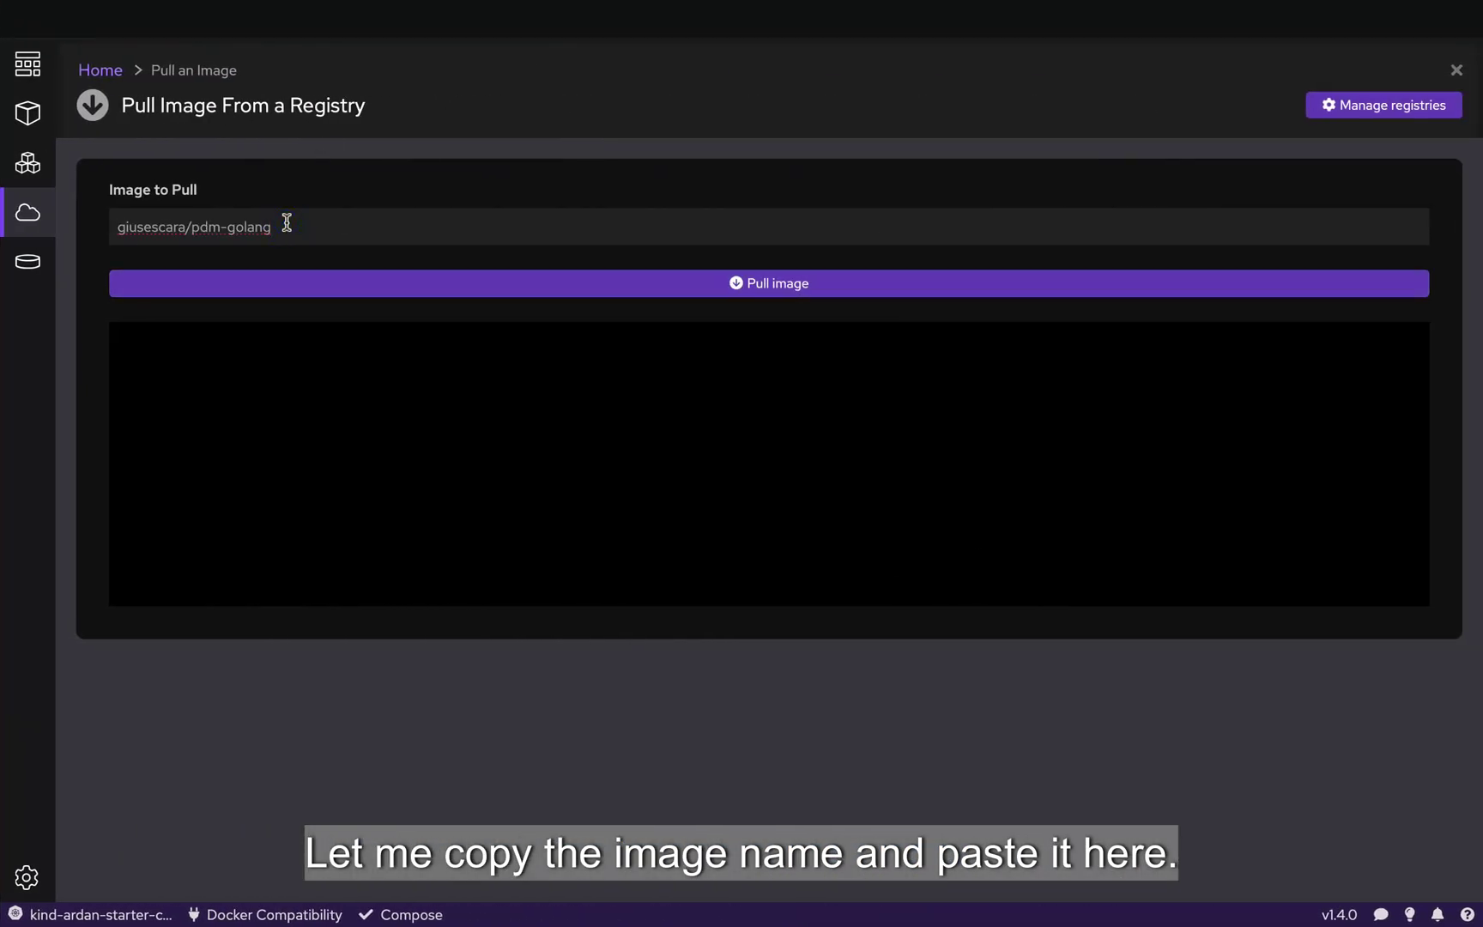
Add the tag latest to the pdm-golang image name, pull the image and return to the image list
{"action": "type", "text": ":latest"}
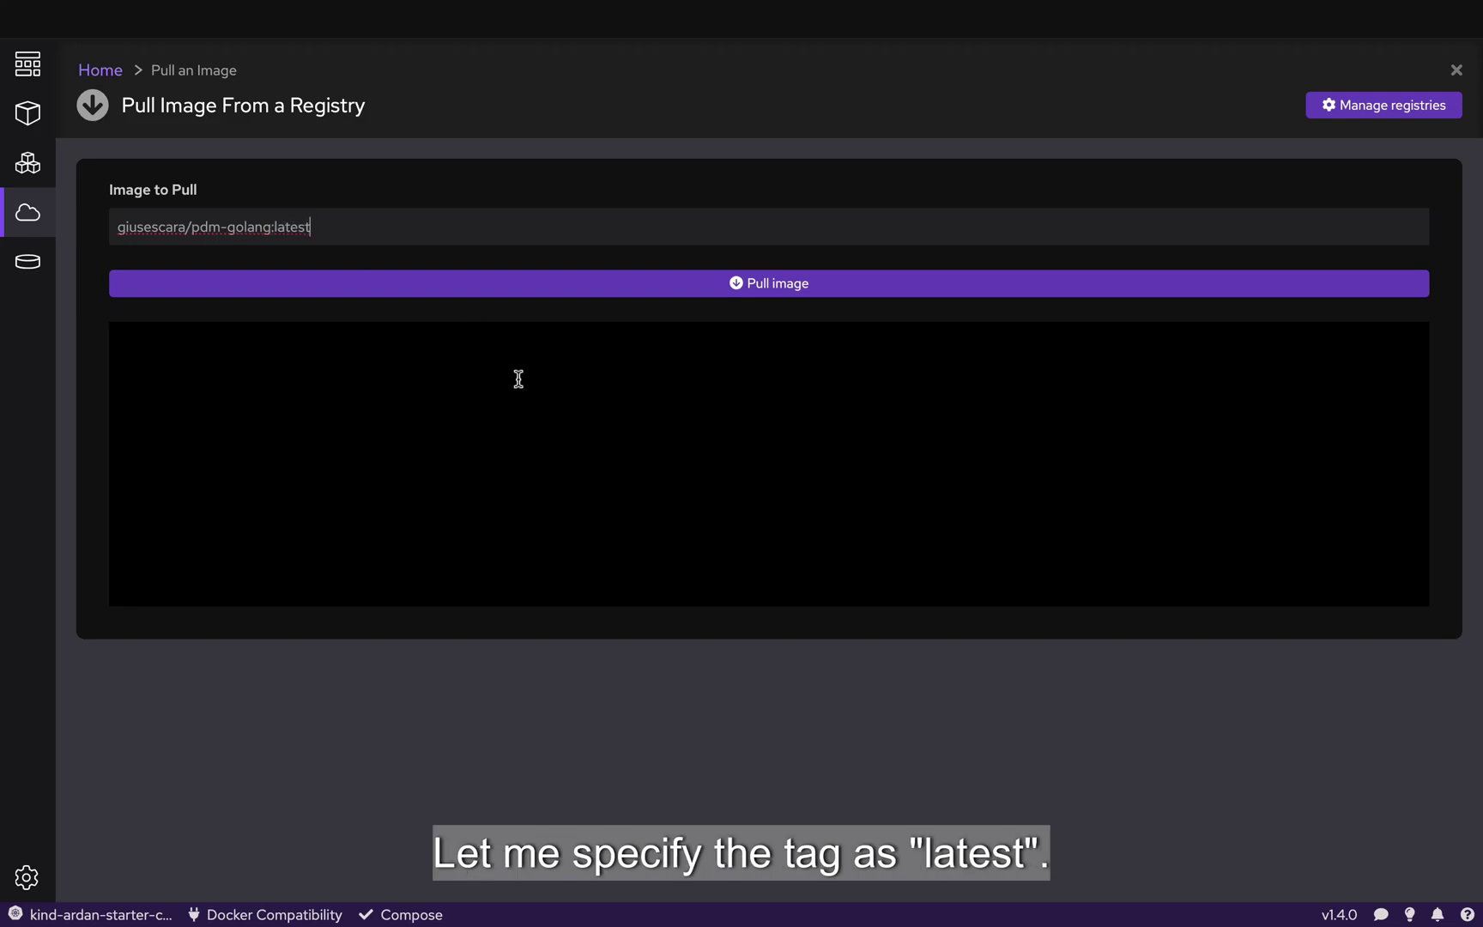
{"action": "left_click", "coordinate": [567, 291]}
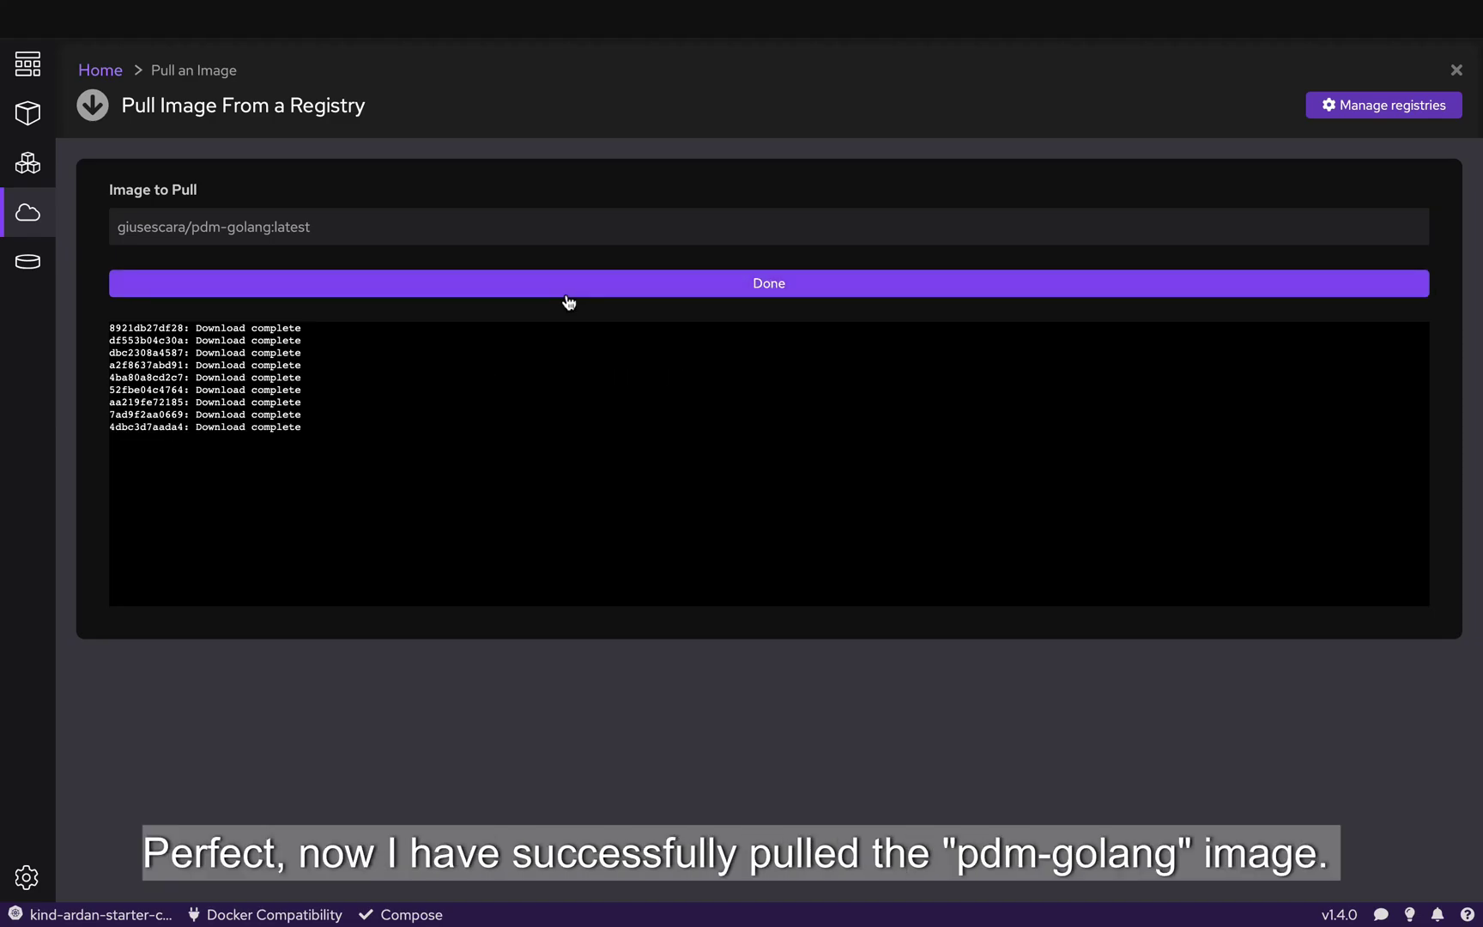
{"action": "left_click", "coordinate": [568, 292]}
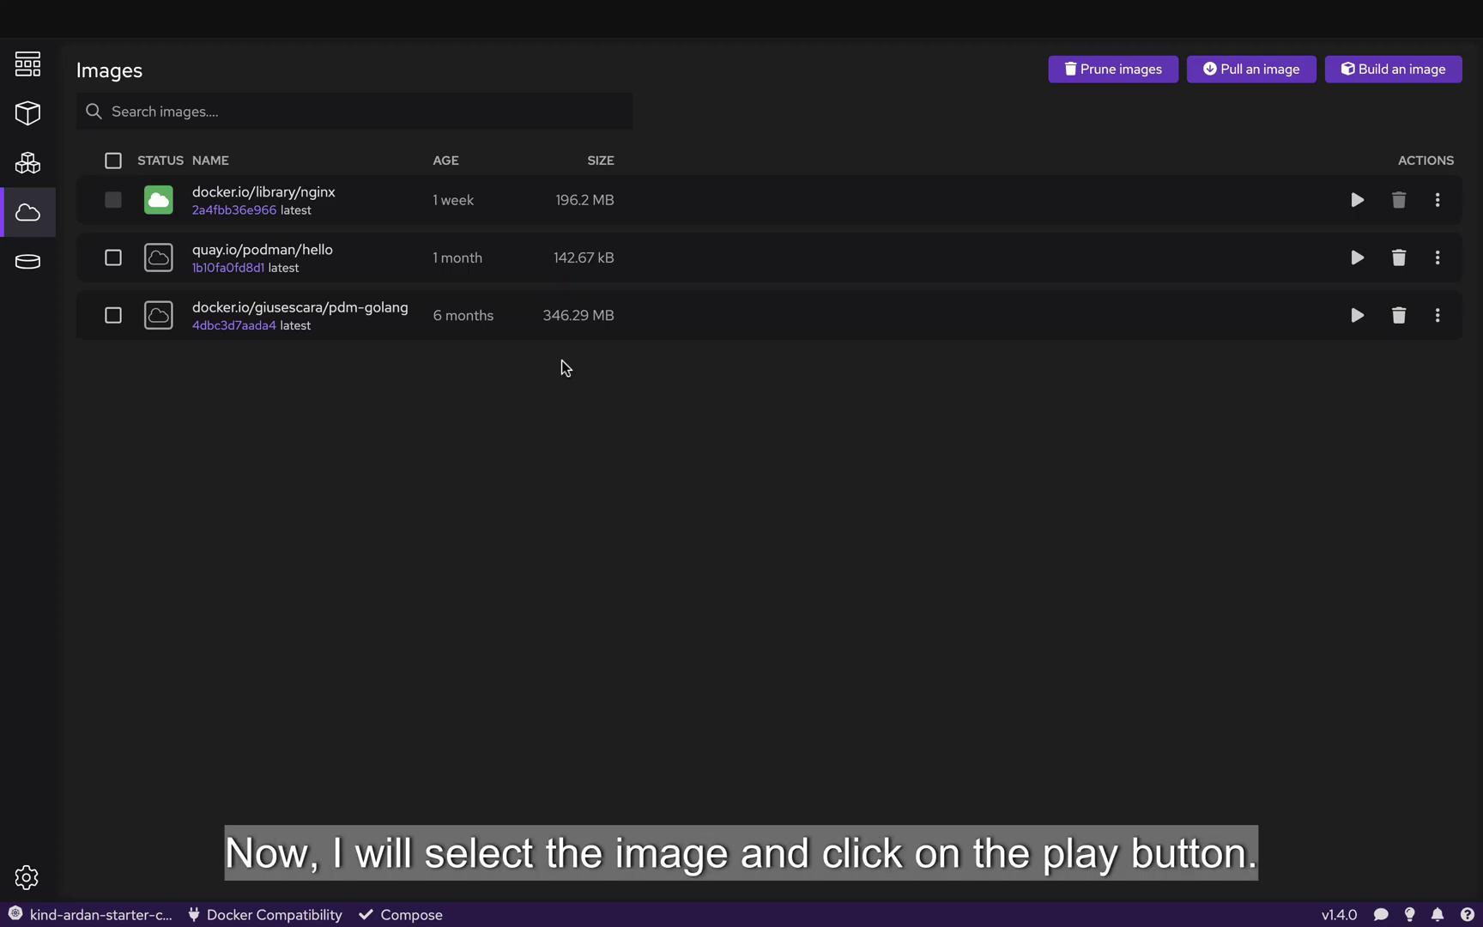
Start a container named pdm-golang from the pdm-golang image with local port 8080 mapped to 8080/tcp
{"action": "left_click", "coordinate": [113, 315]}
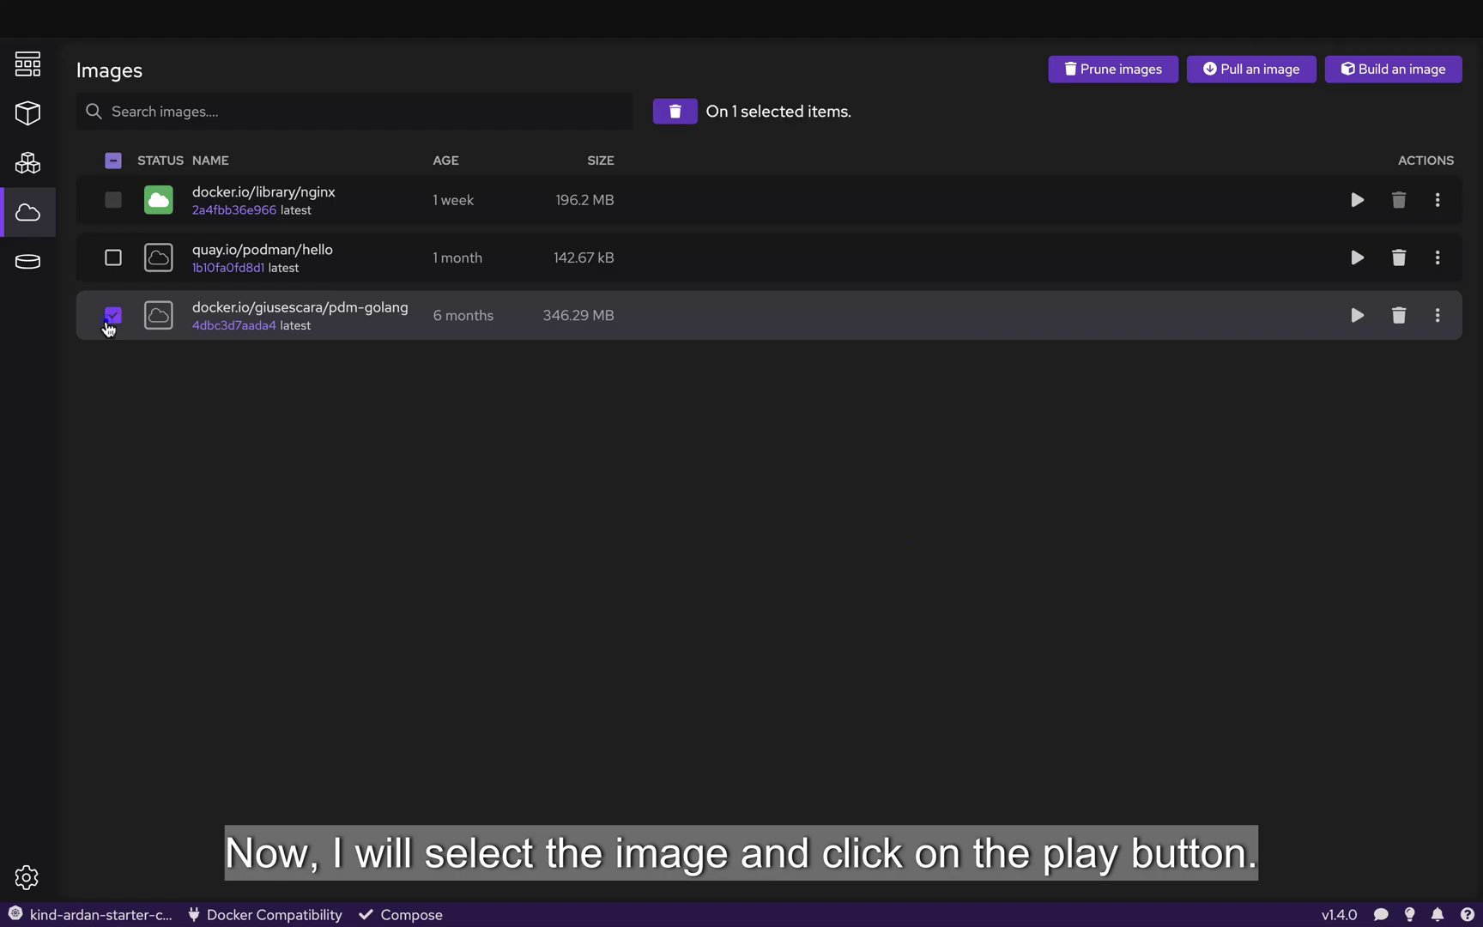
{"action": "left_click", "coordinate": [1357, 315]}
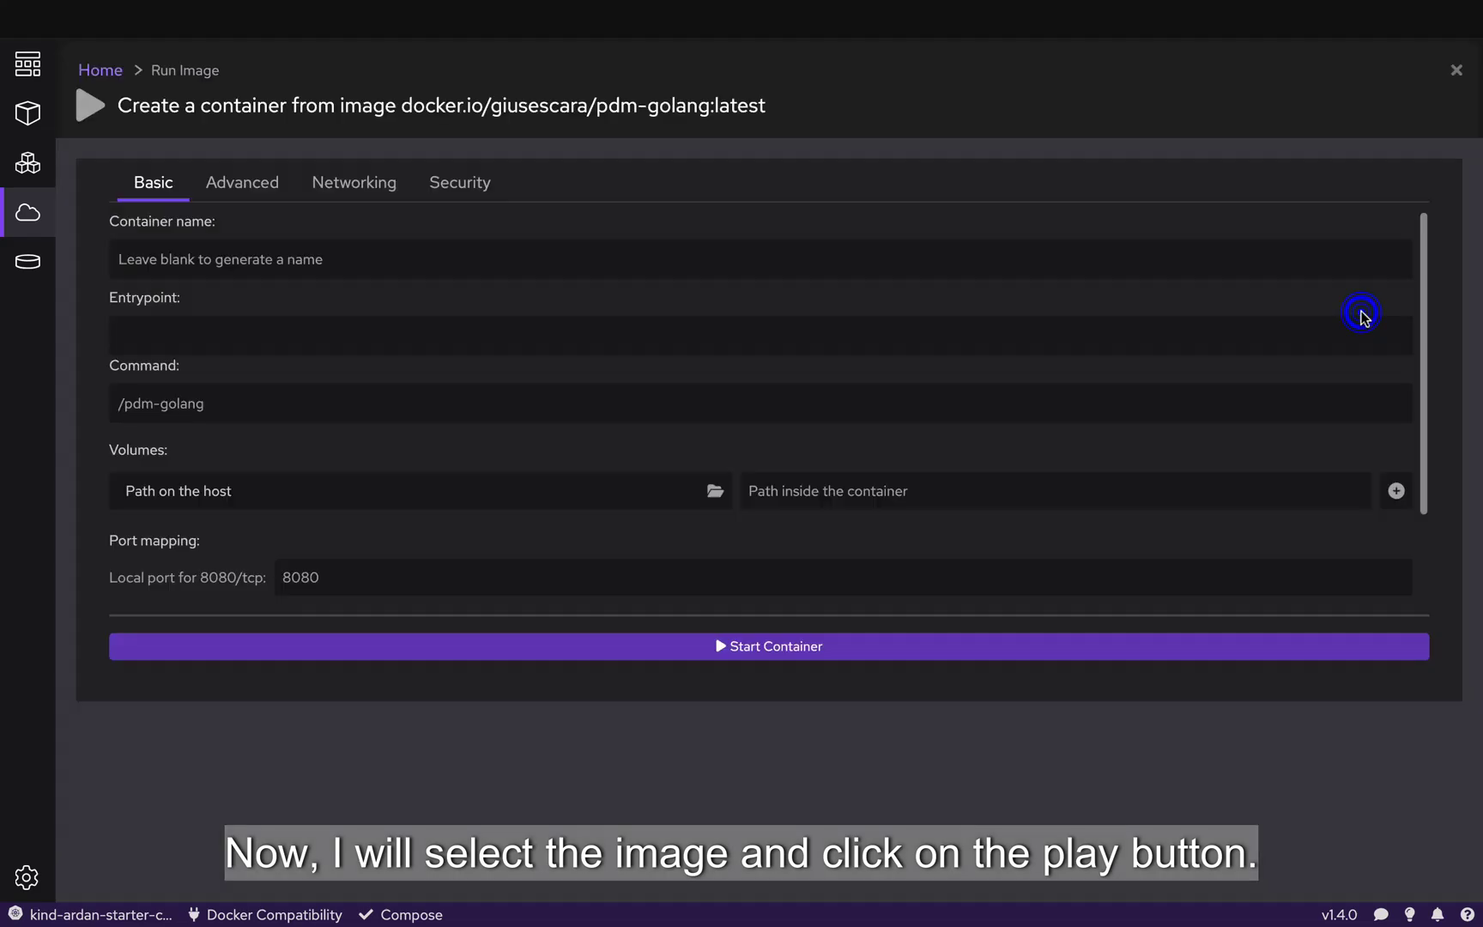
{"action": "left_click", "coordinate": [247, 261]}
{"action": "type", "text": "pdm-golang"}
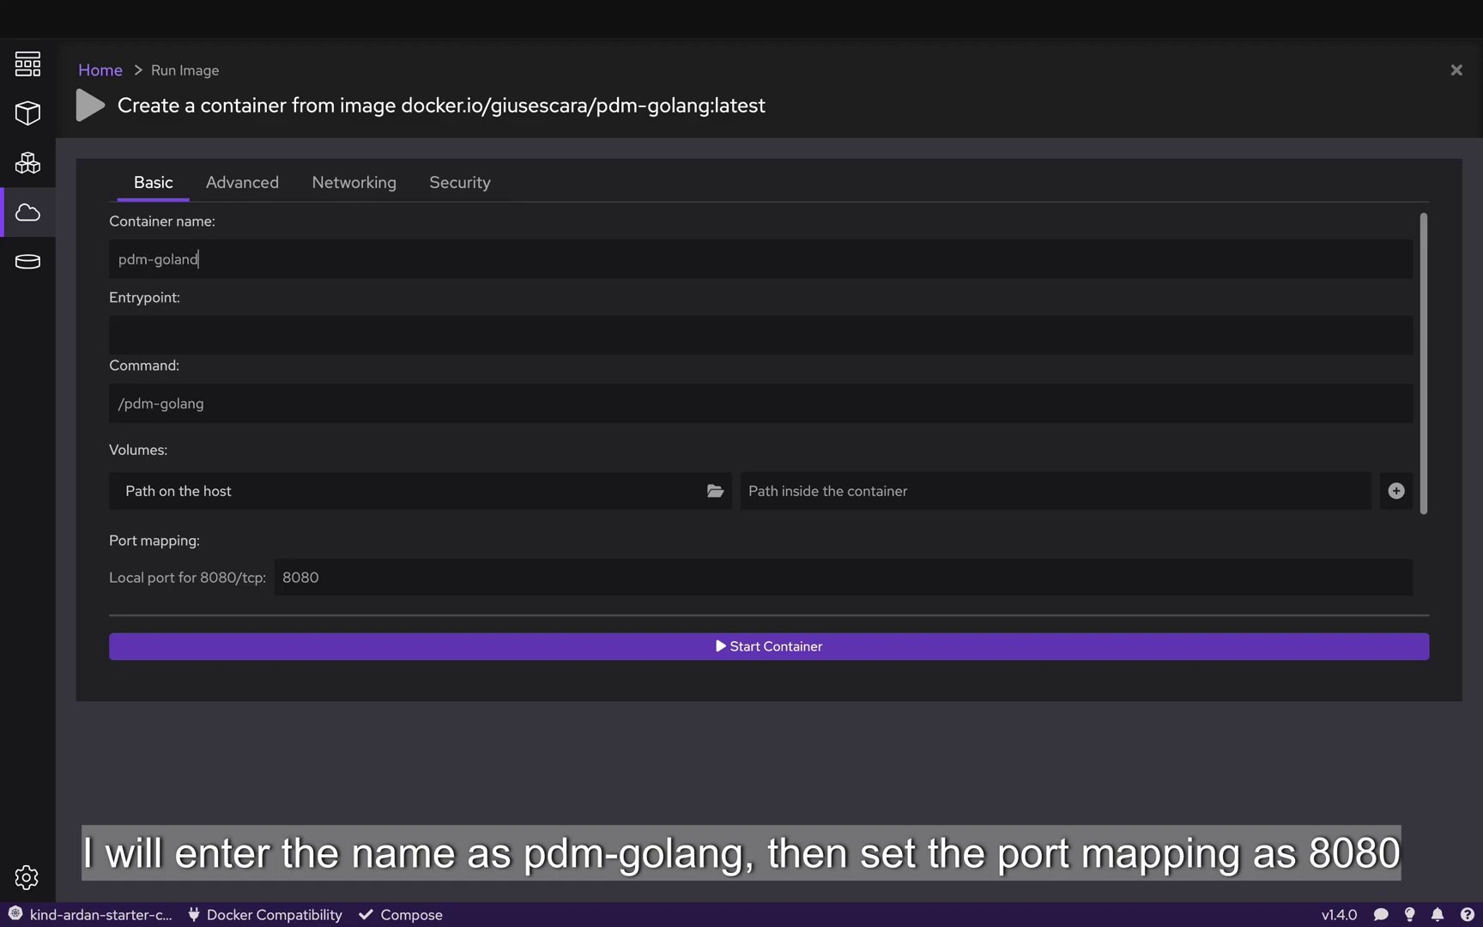
{"action": "scroll", "coordinate": [320, 351], "scroll_direction": "down", "scroll_amount": 2}
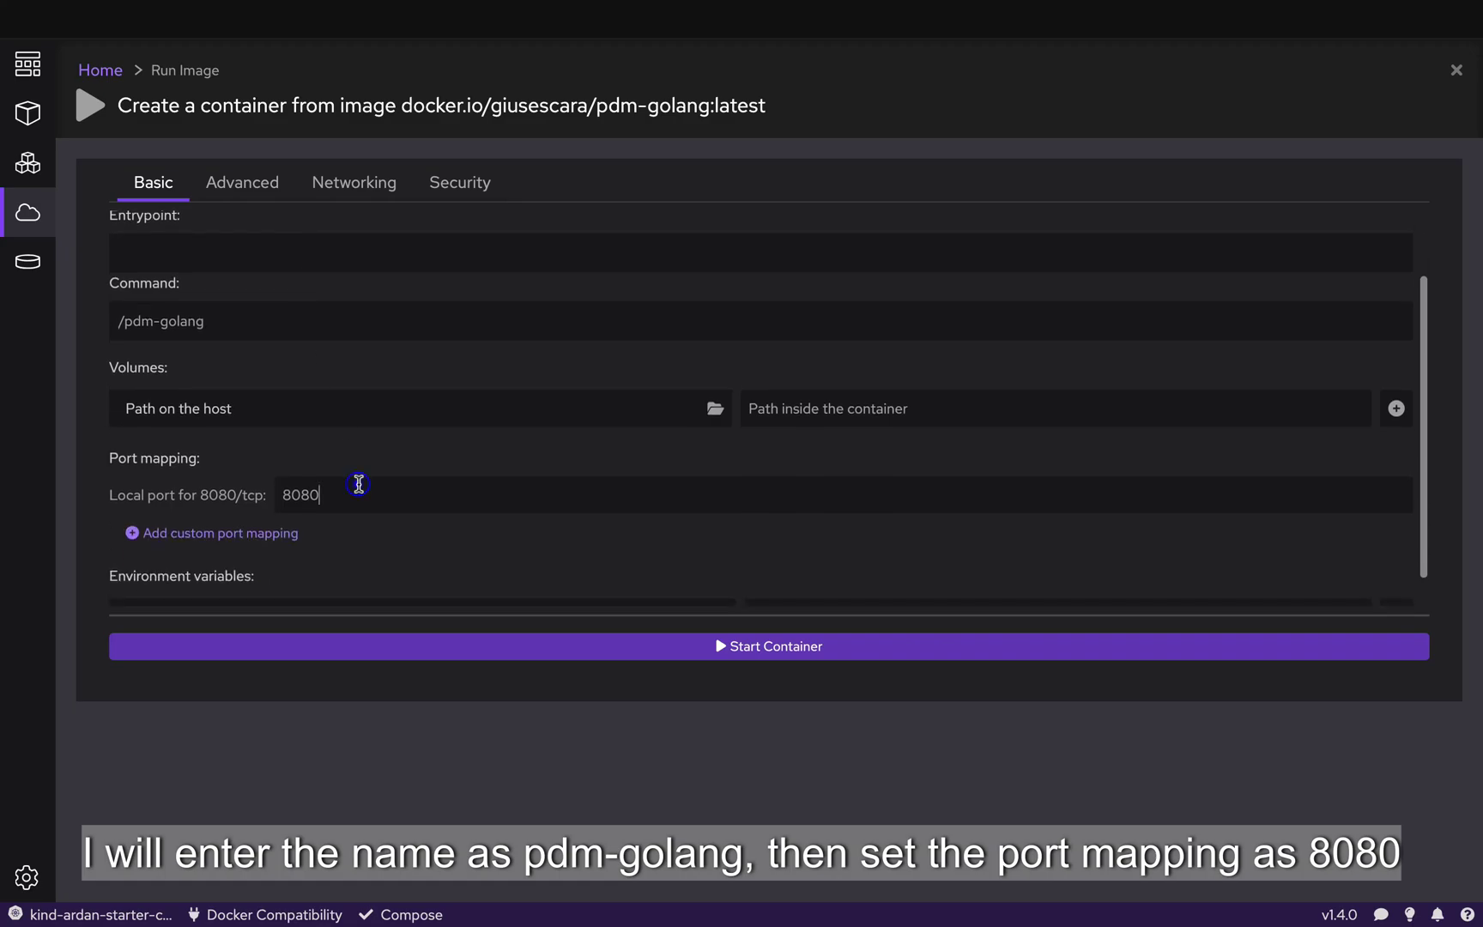
{"action": "left_click", "coordinate": [298, 493]}
{"action": "scroll", "coordinate": [478, 492], "scroll_direction": "down", "scroll_amount": 1}
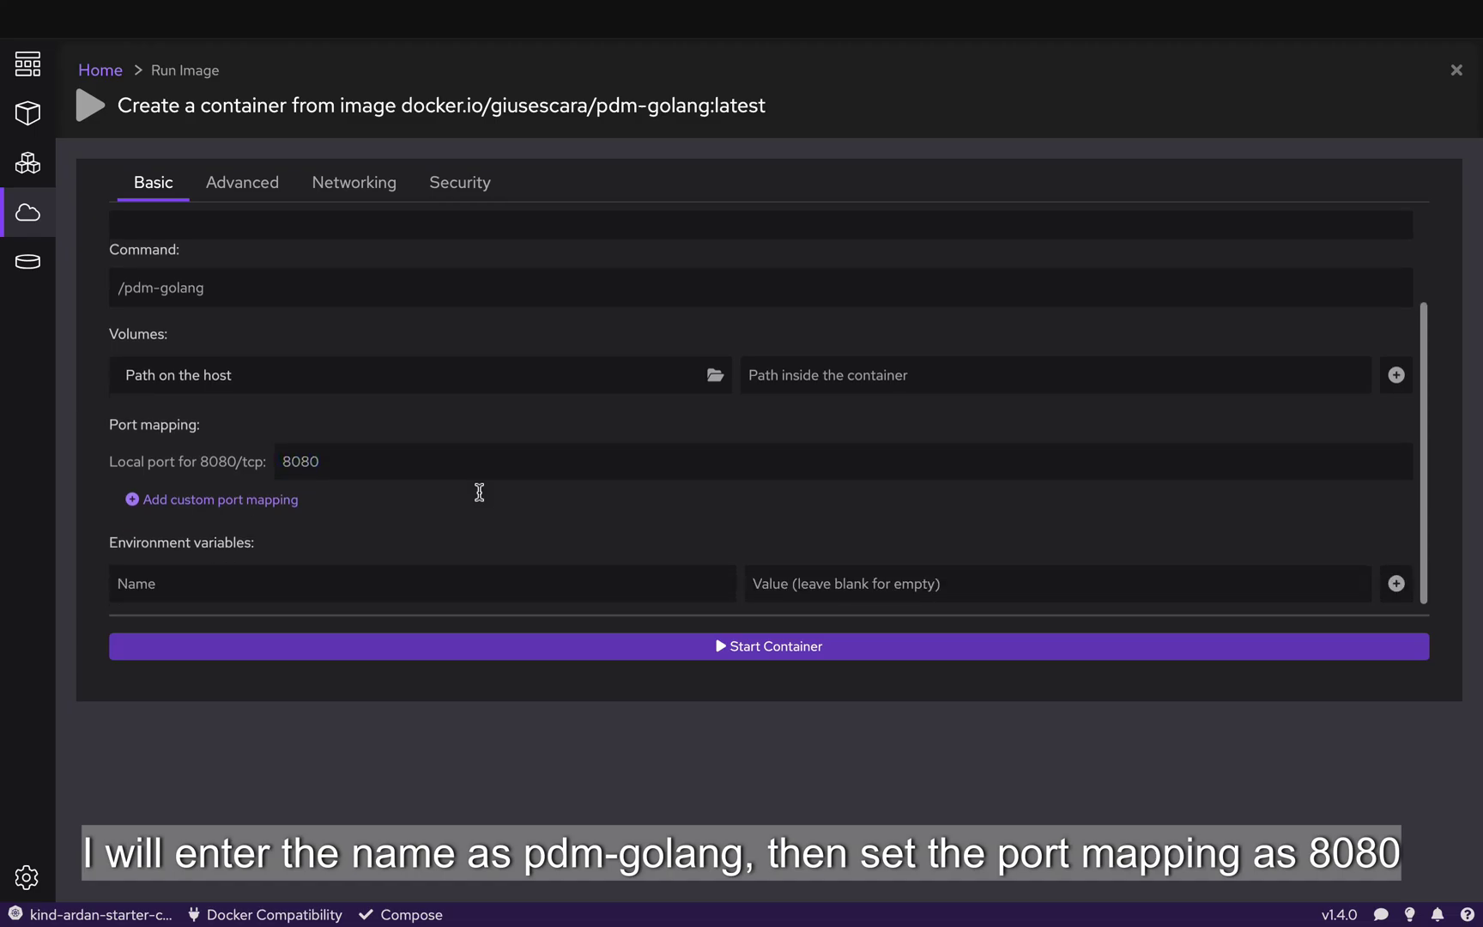
{"action": "left_click", "coordinate": [579, 643]}
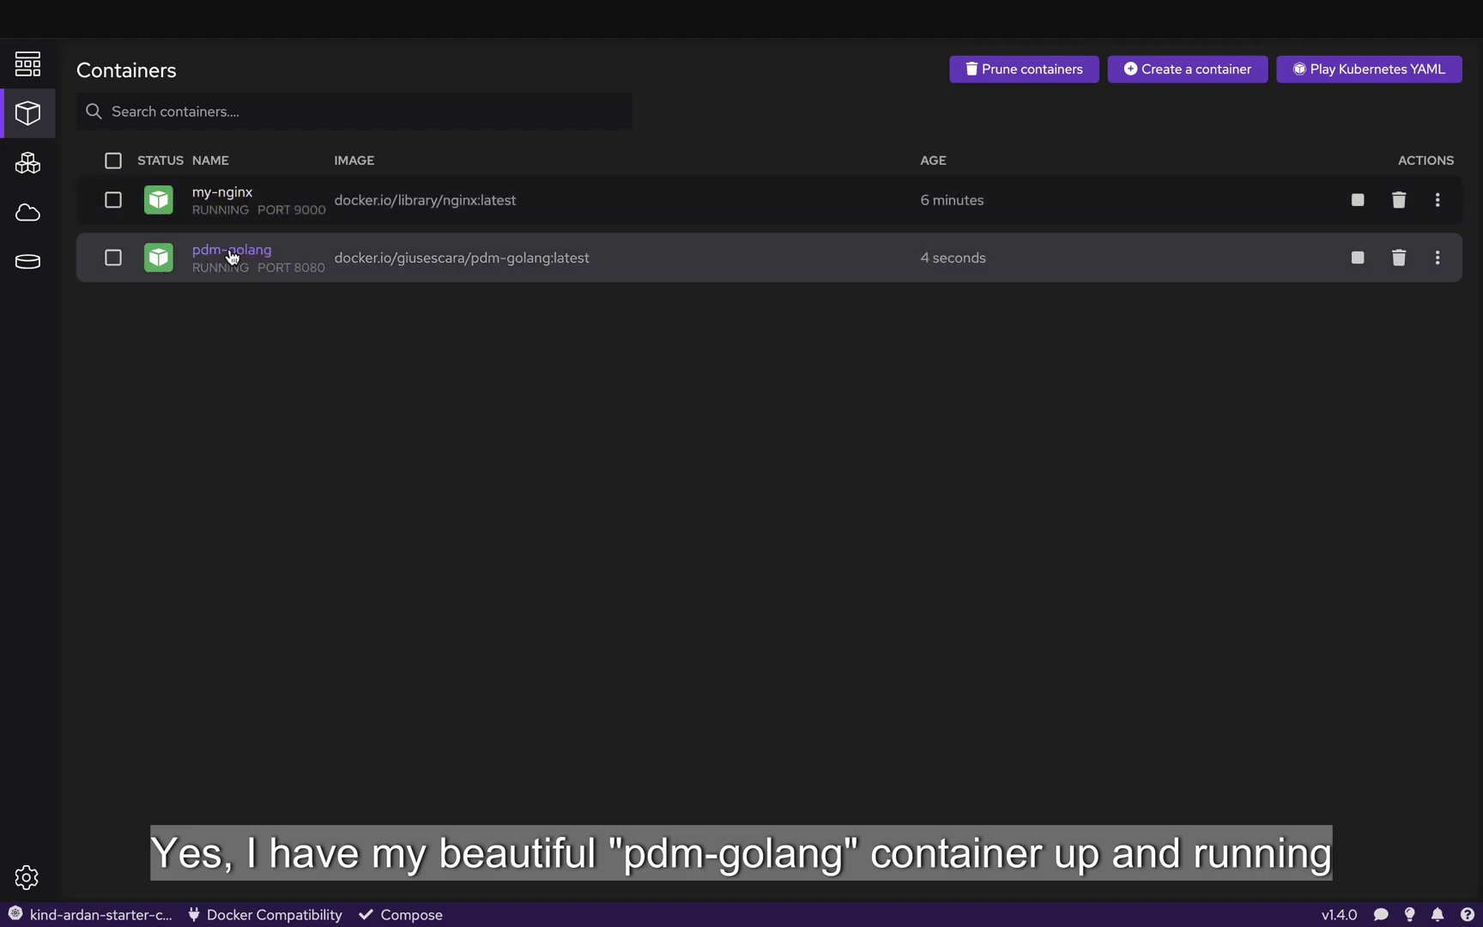
Open the pdm-golang container's details and copy its entire generated Kubernetes YAML manifest
{"action": "left_click", "coordinate": [231, 253]}
{"action": "left_click", "coordinate": [105, 175]}
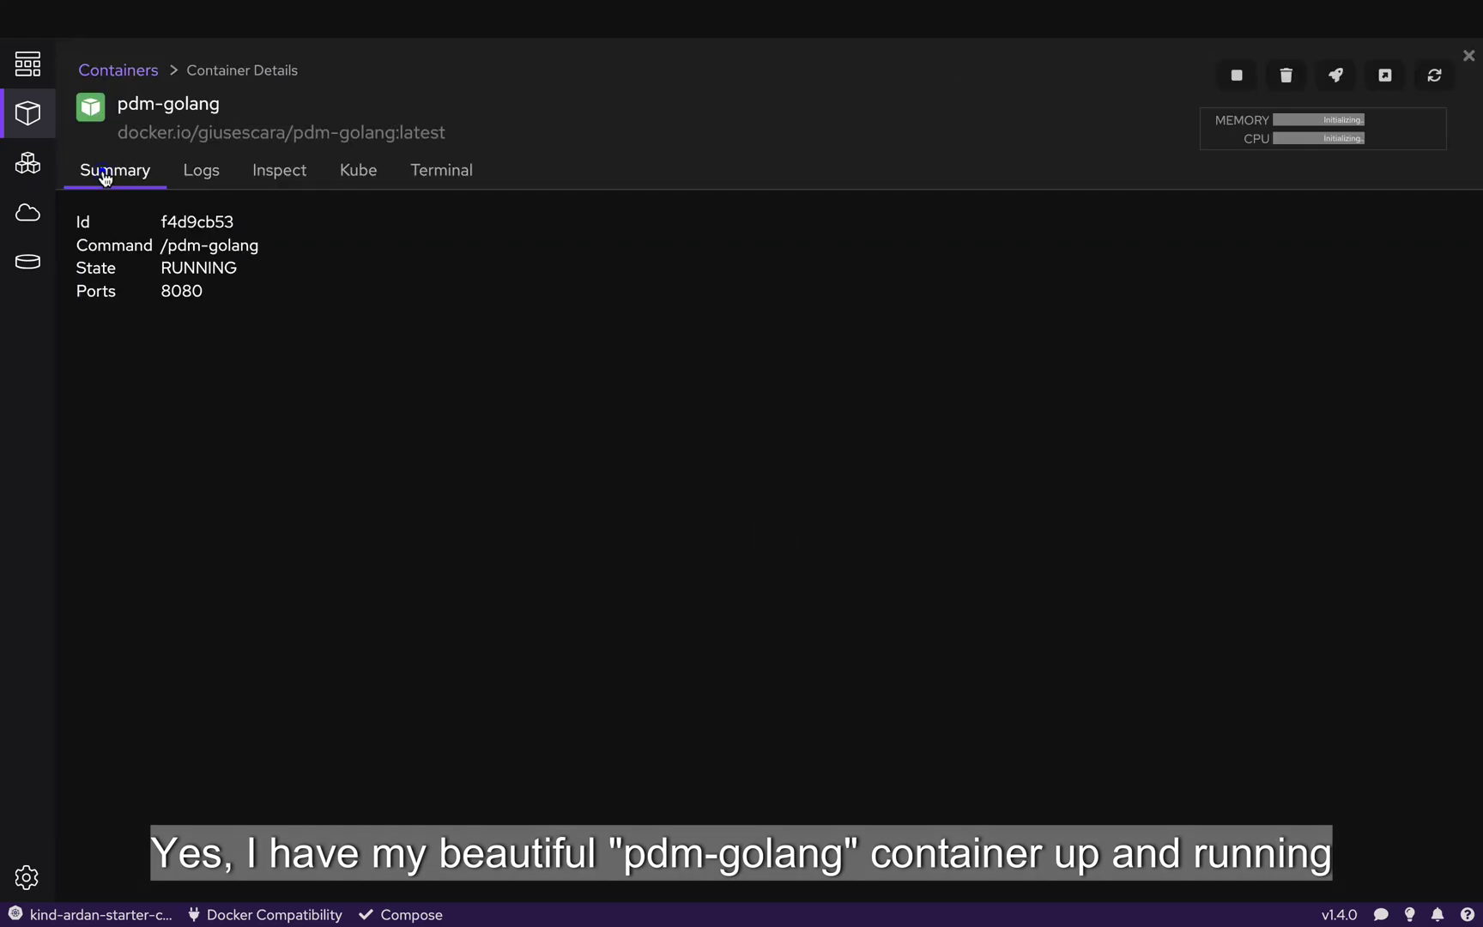
{"action": "left_click", "coordinate": [358, 170]}
{"action": "left_click", "coordinate": [222, 483]}
{"action": "left_click_drag", "start_coordinate": [215, 438], "coordinate": [113, 198]}
{"action": "right_click", "coordinate": [242, 419]}
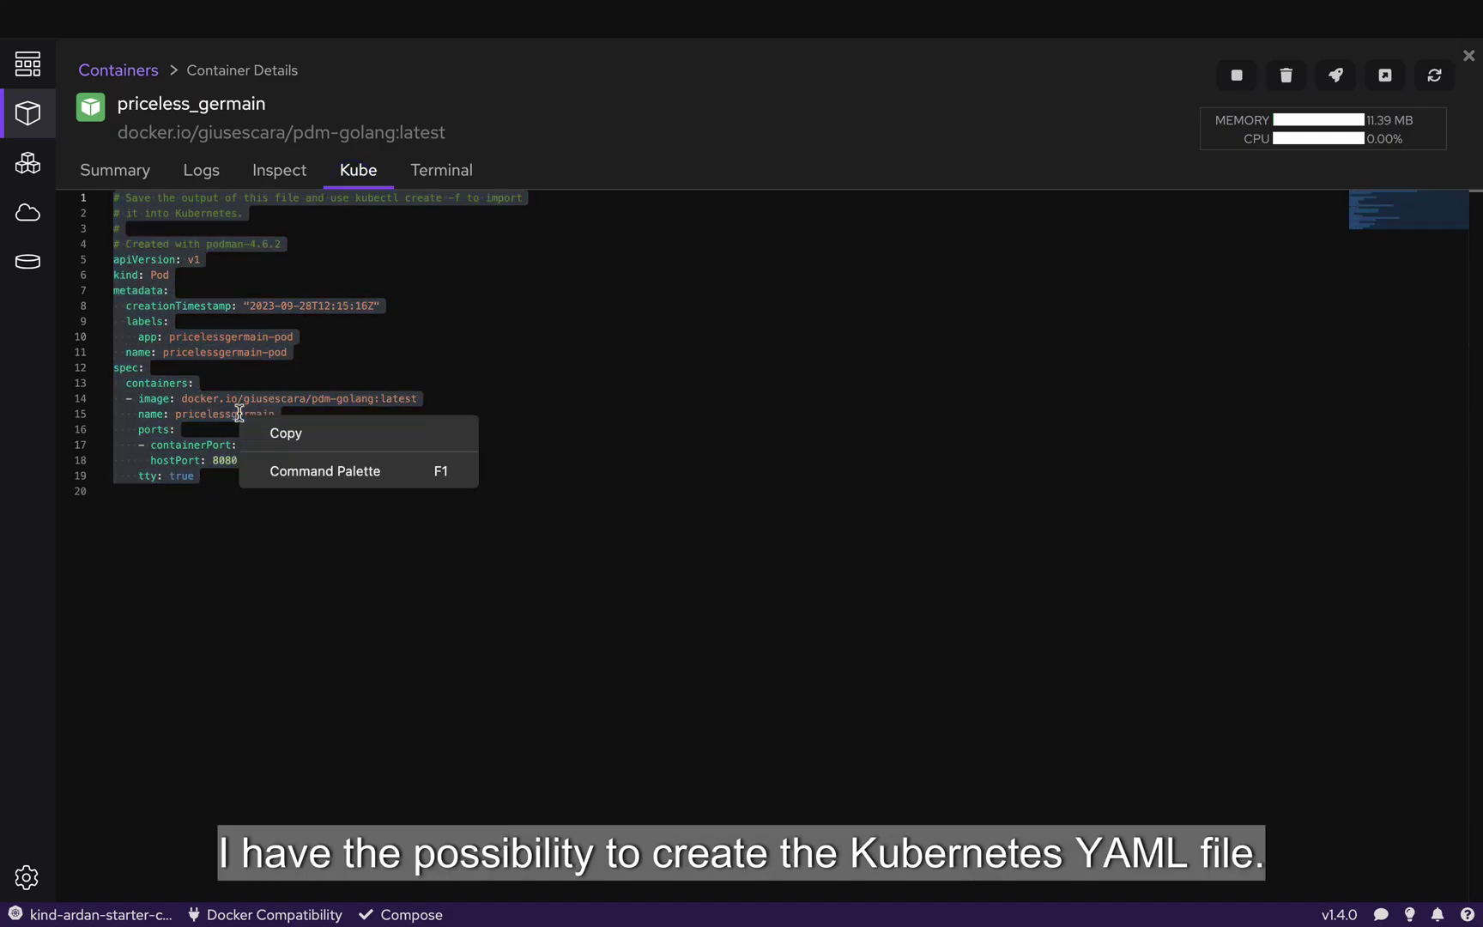
{"action": "left_click", "coordinate": [272, 431]}
Switch to the terminal and change to the ~/Podman directory
{"action": "key", "text": "super+Tab"}
{"action": "type", "text": "cd ~/P"}
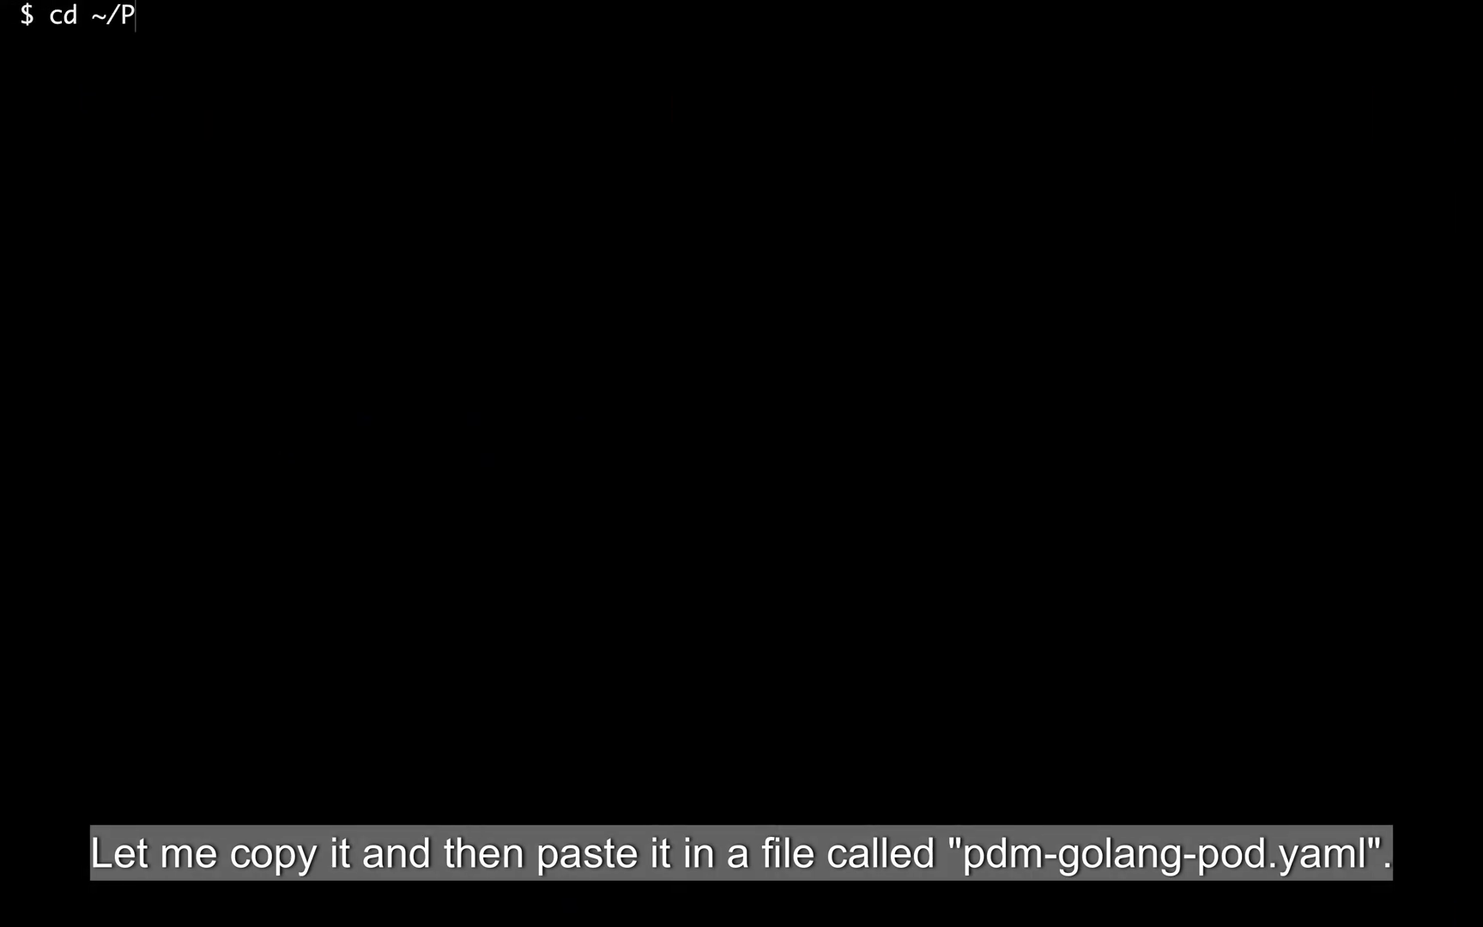
{"action": "key", "text": "Tab"}
{"action": "key", "text": "Return"}
Create pdm-golang-pod.yaml in Vim, paste the copied Kubernetes manifest into it, and save and quit
{"action": "type", "text": "vi"}
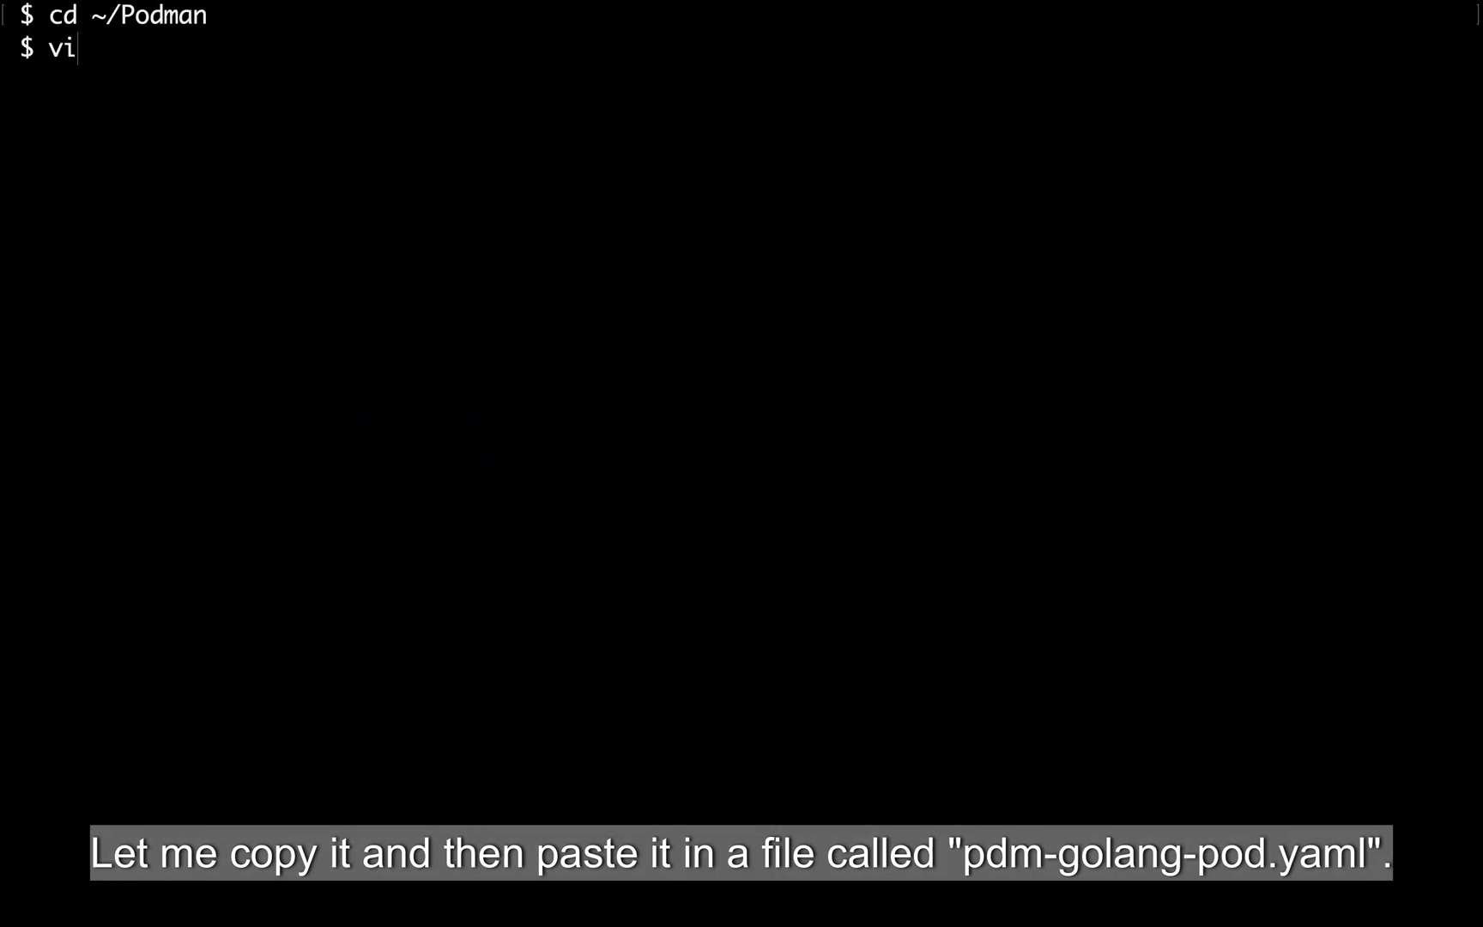
{"action": "type", "text": "m pdm"}
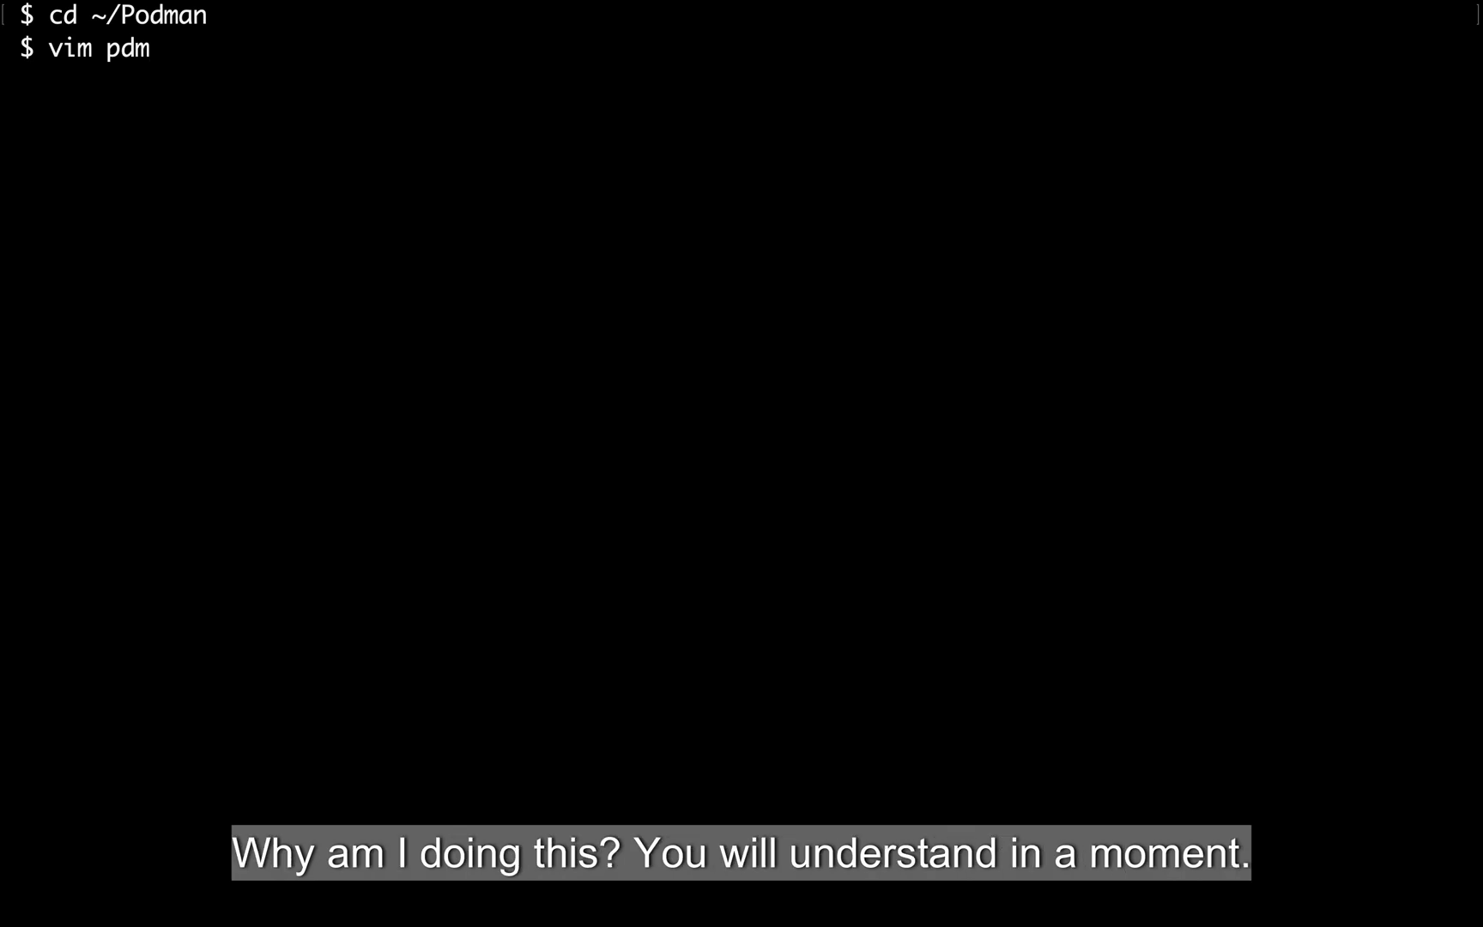
{"action": "type", "text": "-golang-pod.yam"}
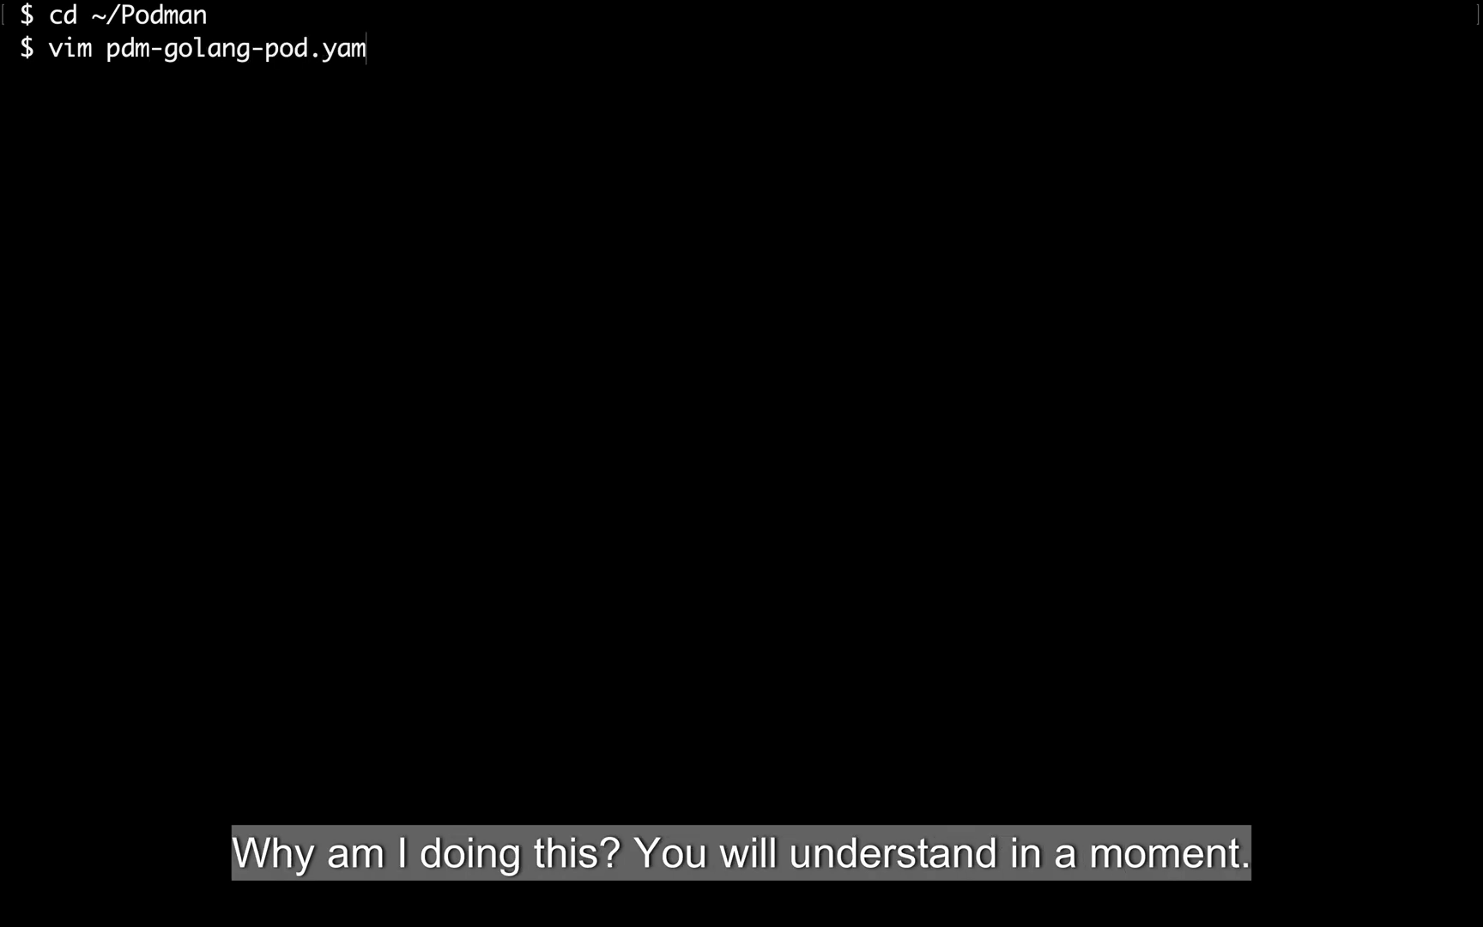
{"action": "type", "text": "l"}
{"action": "key", "text": "Return"}
{"action": "key", "text": "super+v"}
{"action": "type", "text": ":wq"}
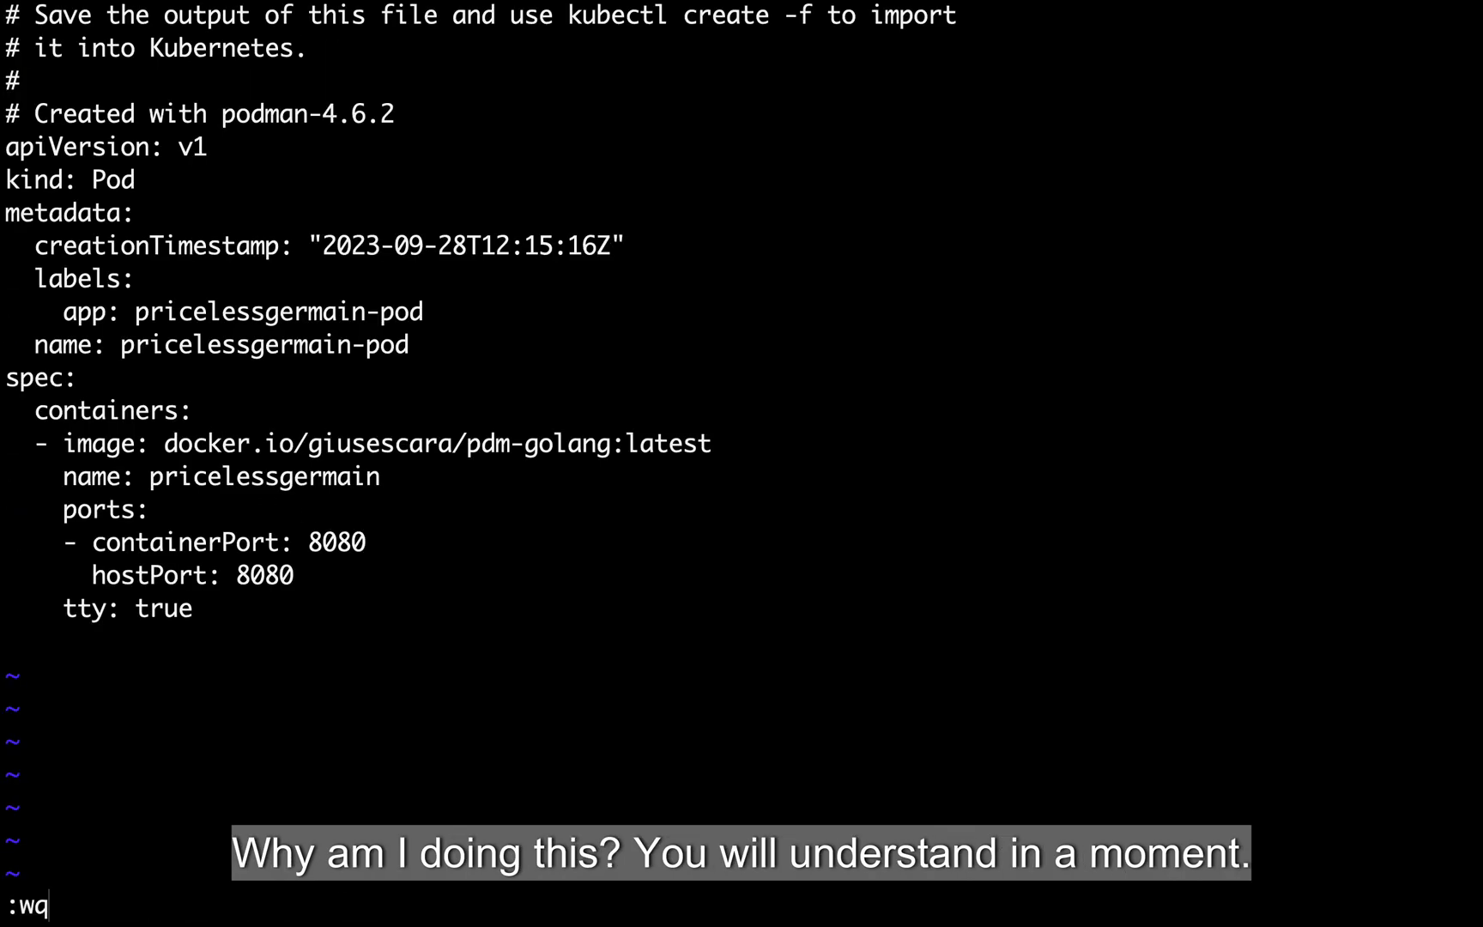
{"action": "key", "text": "Return"}
Return to Podman Desktop, list the files in the pdm-golang container's terminal with ls and print main.go with cat
{"action": "key", "text": "super+Tab"}
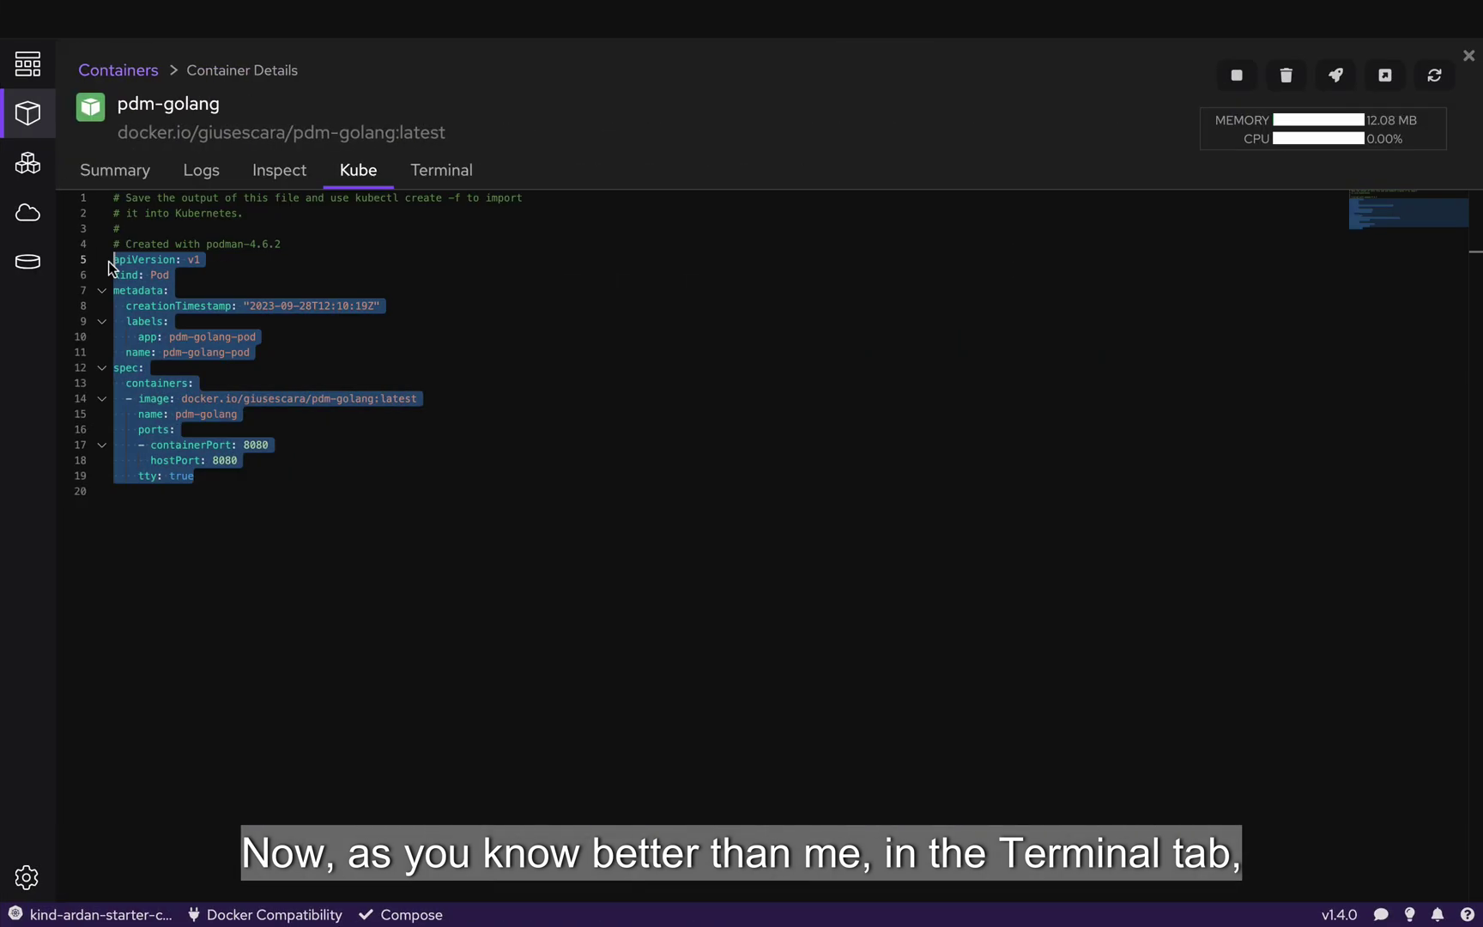
{"action": "left_click", "coordinate": [438, 163]}
{"action": "type", "text": "ls"}
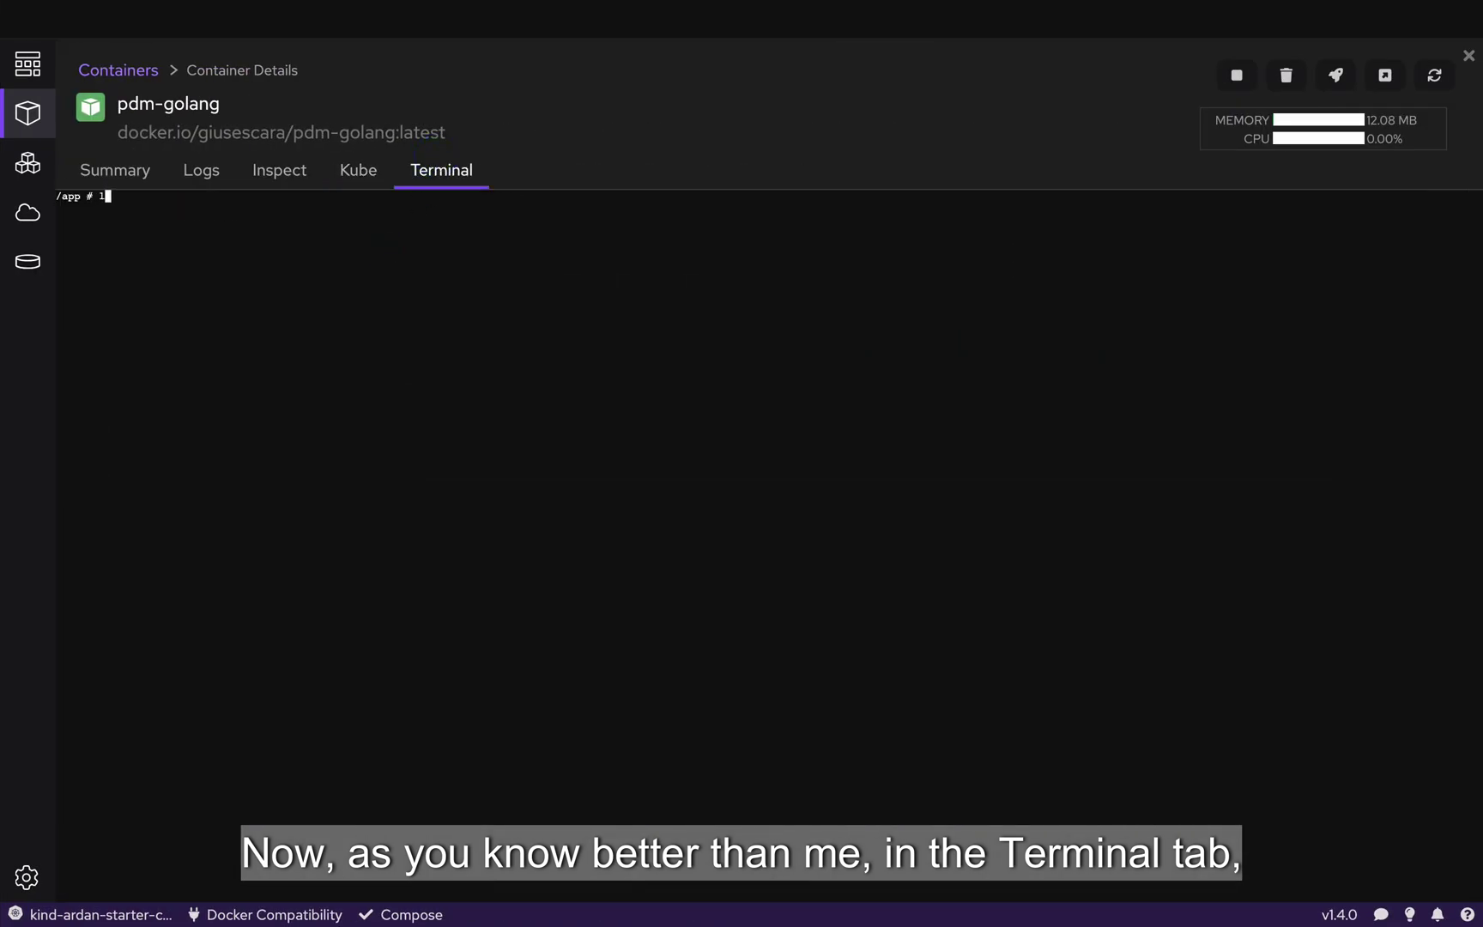
{"action": "key", "text": "Return"}
{"action": "type", "text": "cat "}
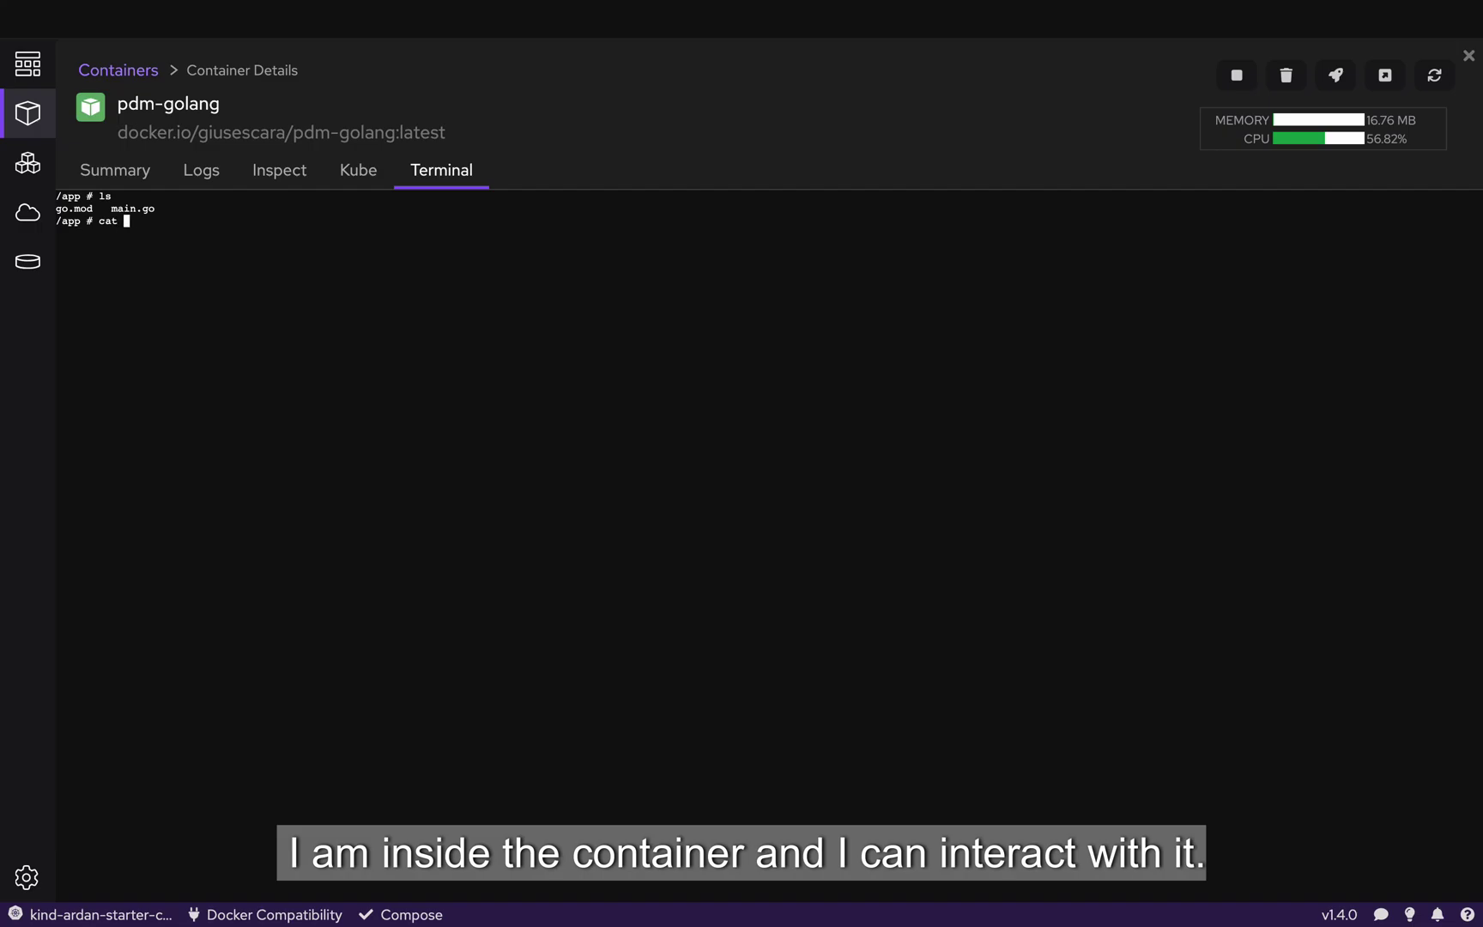
{"action": "type", "text": "main.go"}
{"action": "key", "text": "Return"}
Copy the pdm-golang container's external website link from the container list and open localhost:8080 in a new browser tab
{"action": "left_click", "coordinate": [151, 71]}
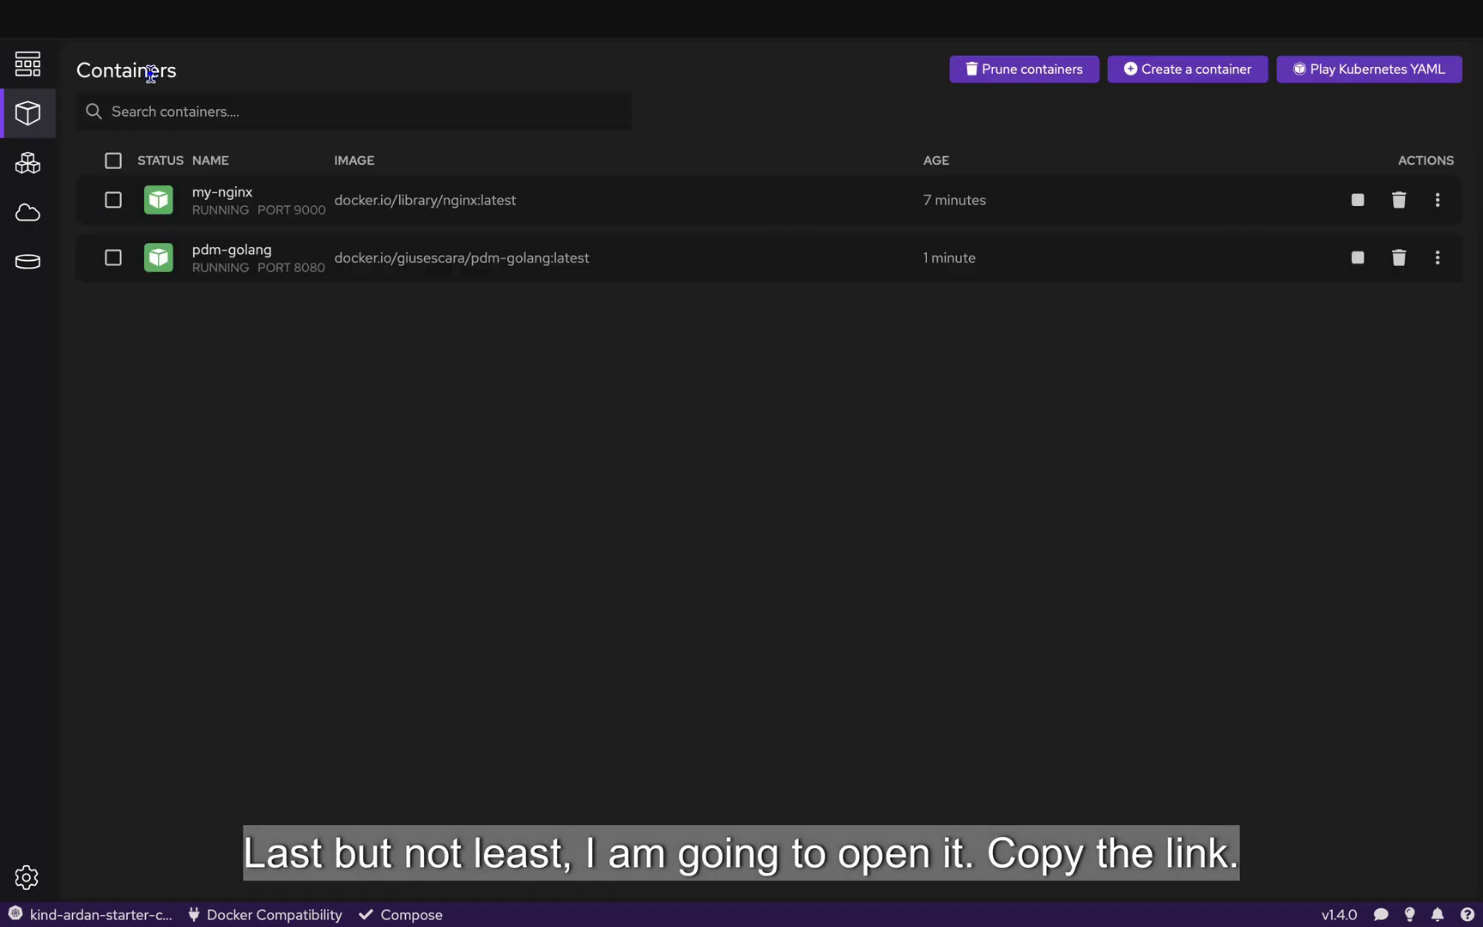
{"action": "left_click", "coordinate": [1438, 257]}
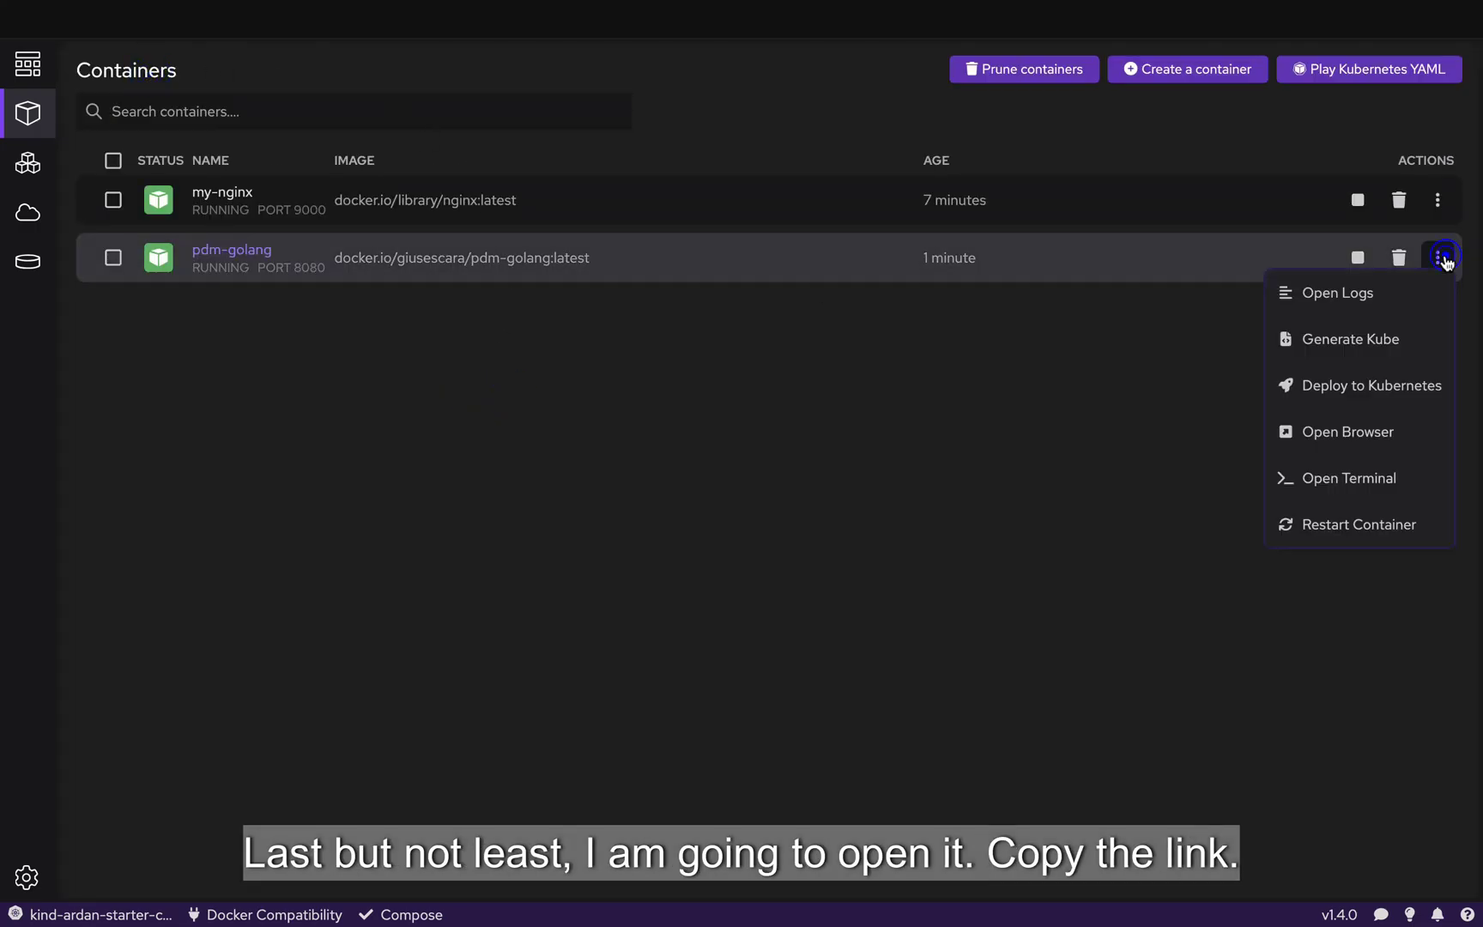
{"action": "left_click", "coordinate": [1355, 436]}
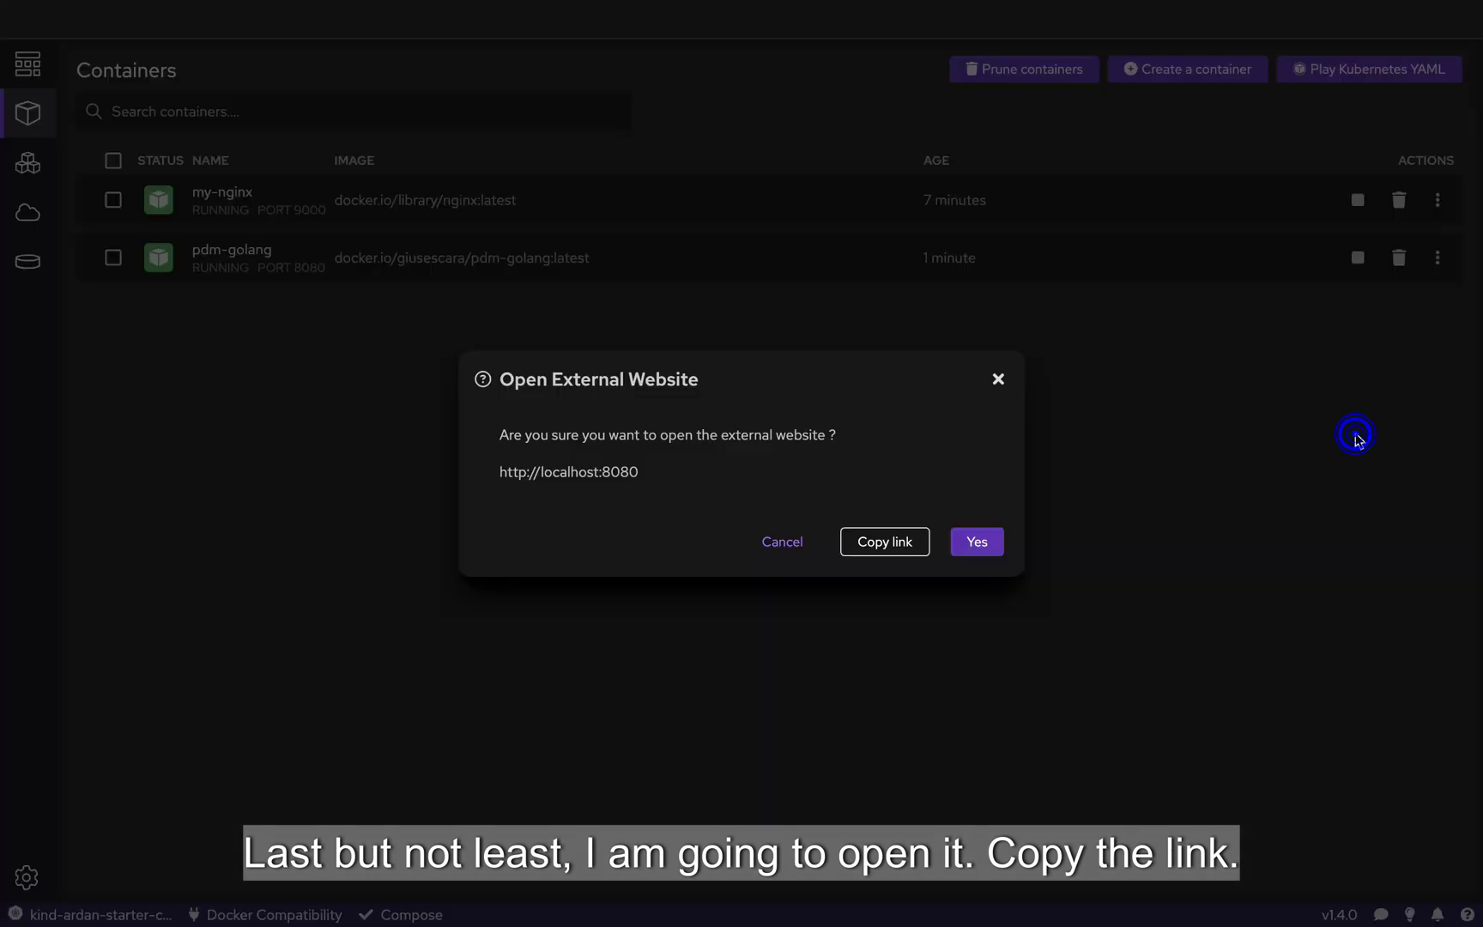
{"action": "left_click", "coordinate": [901, 540]}
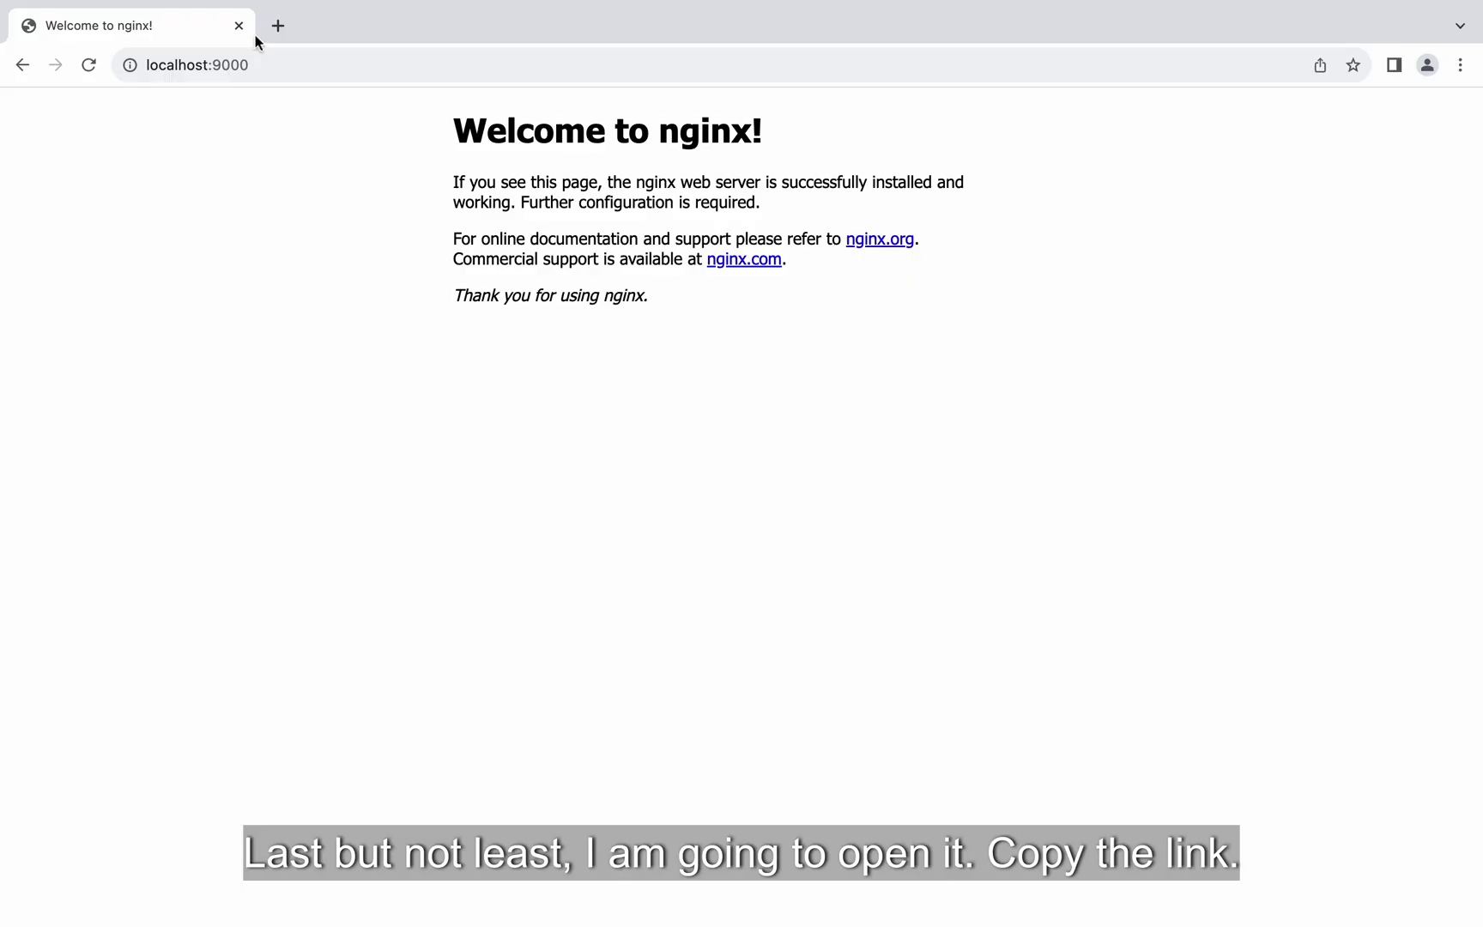
{"action": "left_click", "coordinate": [269, 27]}
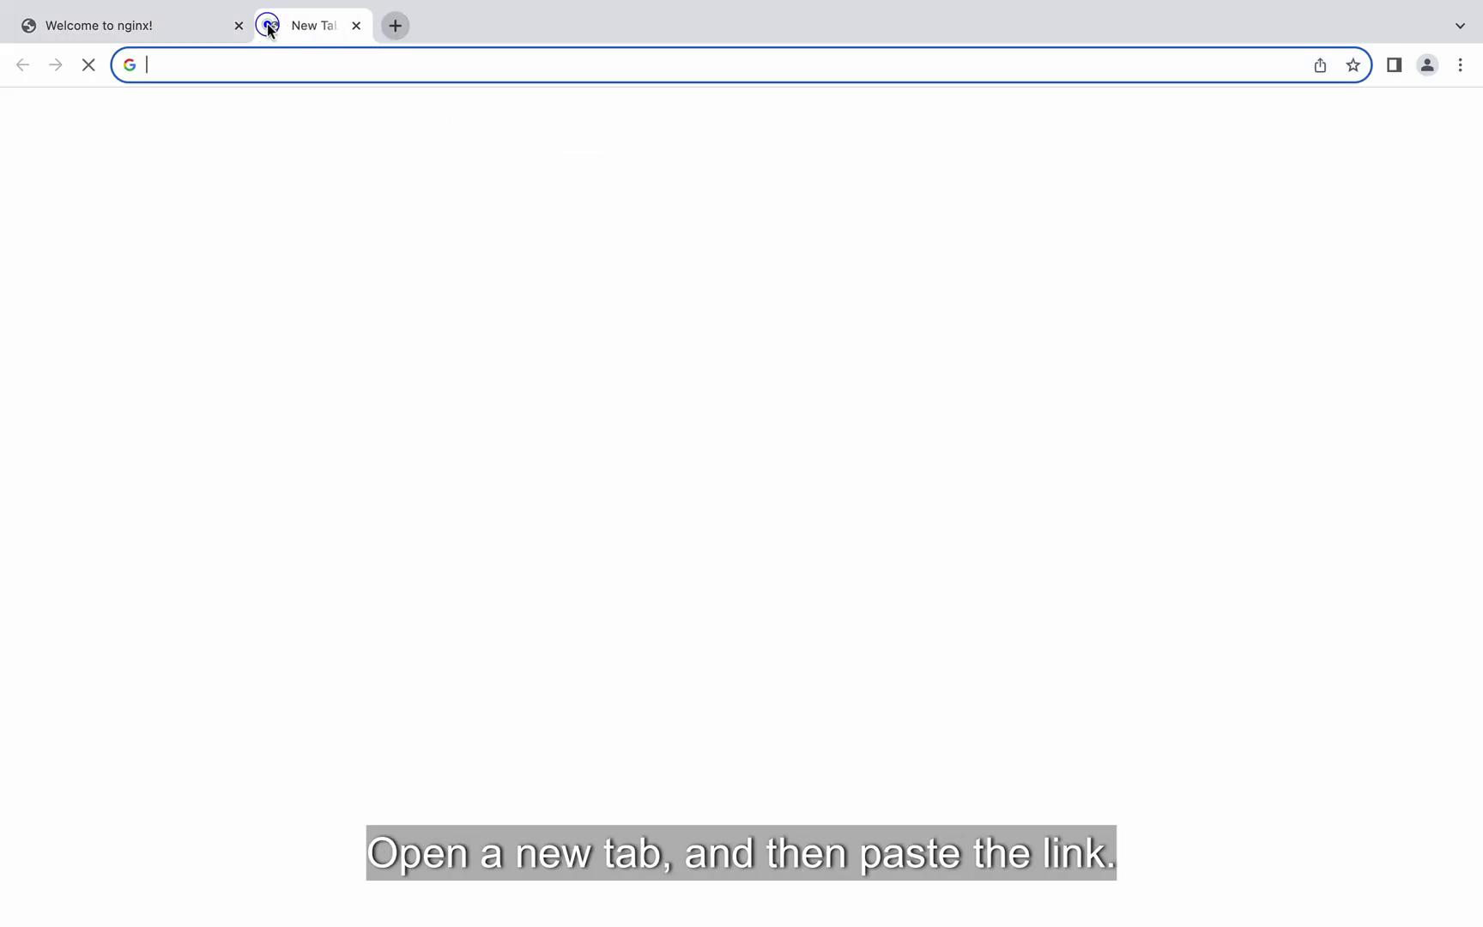
{"action": "key", "text": "super+v"}
{"action": "key", "text": "Return"}
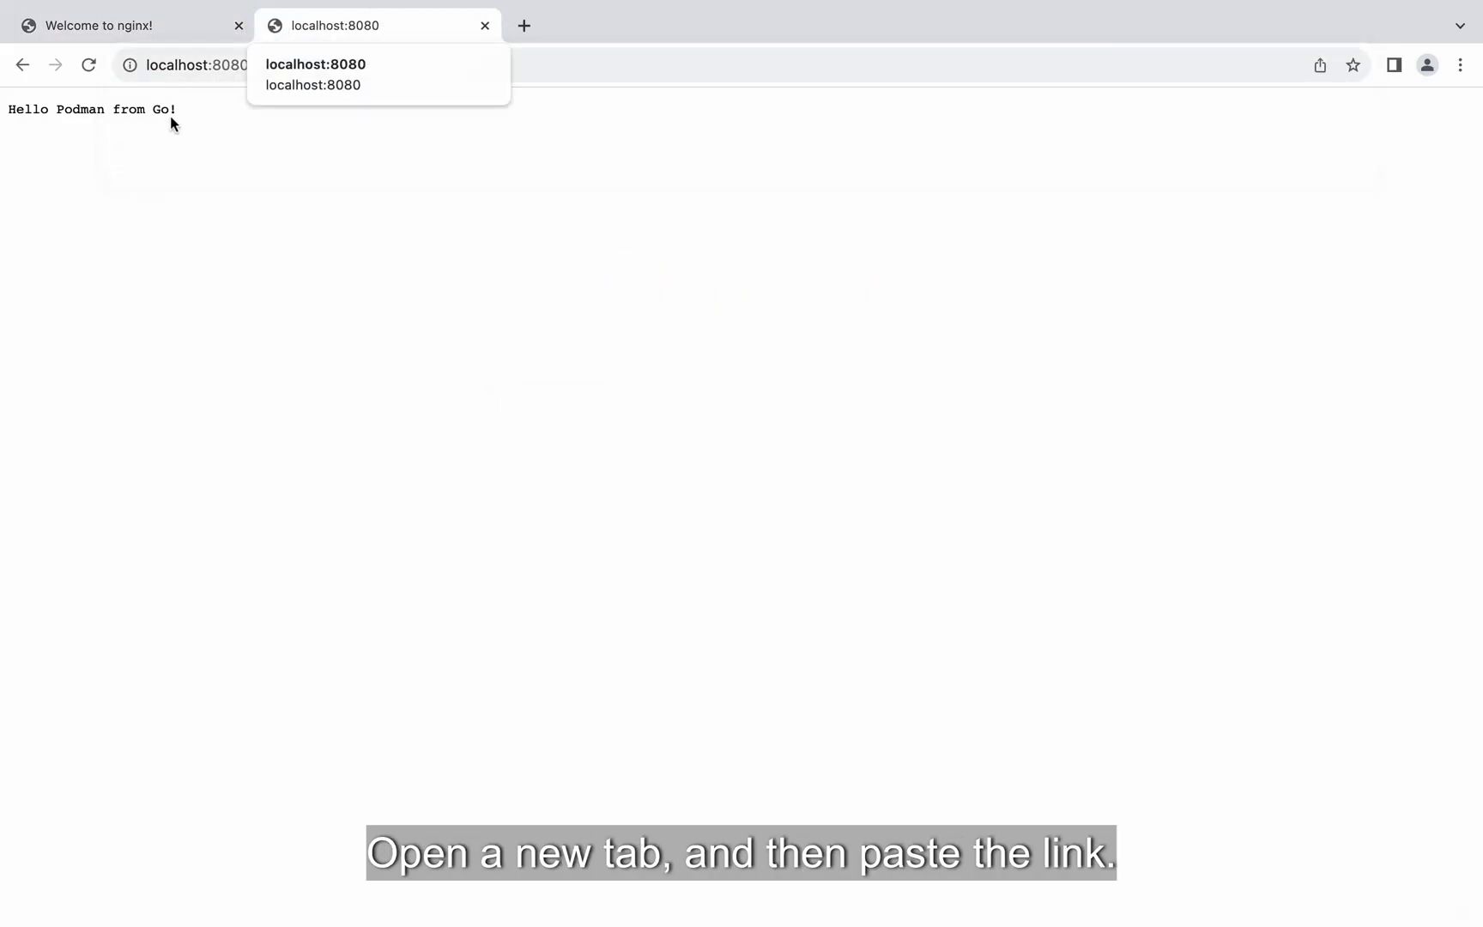
Reload the localhost:8080 page and the nginx welcome page to check both running containers
{"action": "left_click", "coordinate": [89, 66]}
{"action": "left_click", "coordinate": [127, 27]}
{"action": "left_click", "coordinate": [90, 64]}
{"action": "left_click", "coordinate": [336, 26]}
{"action": "left_click", "coordinate": [90, 65]}
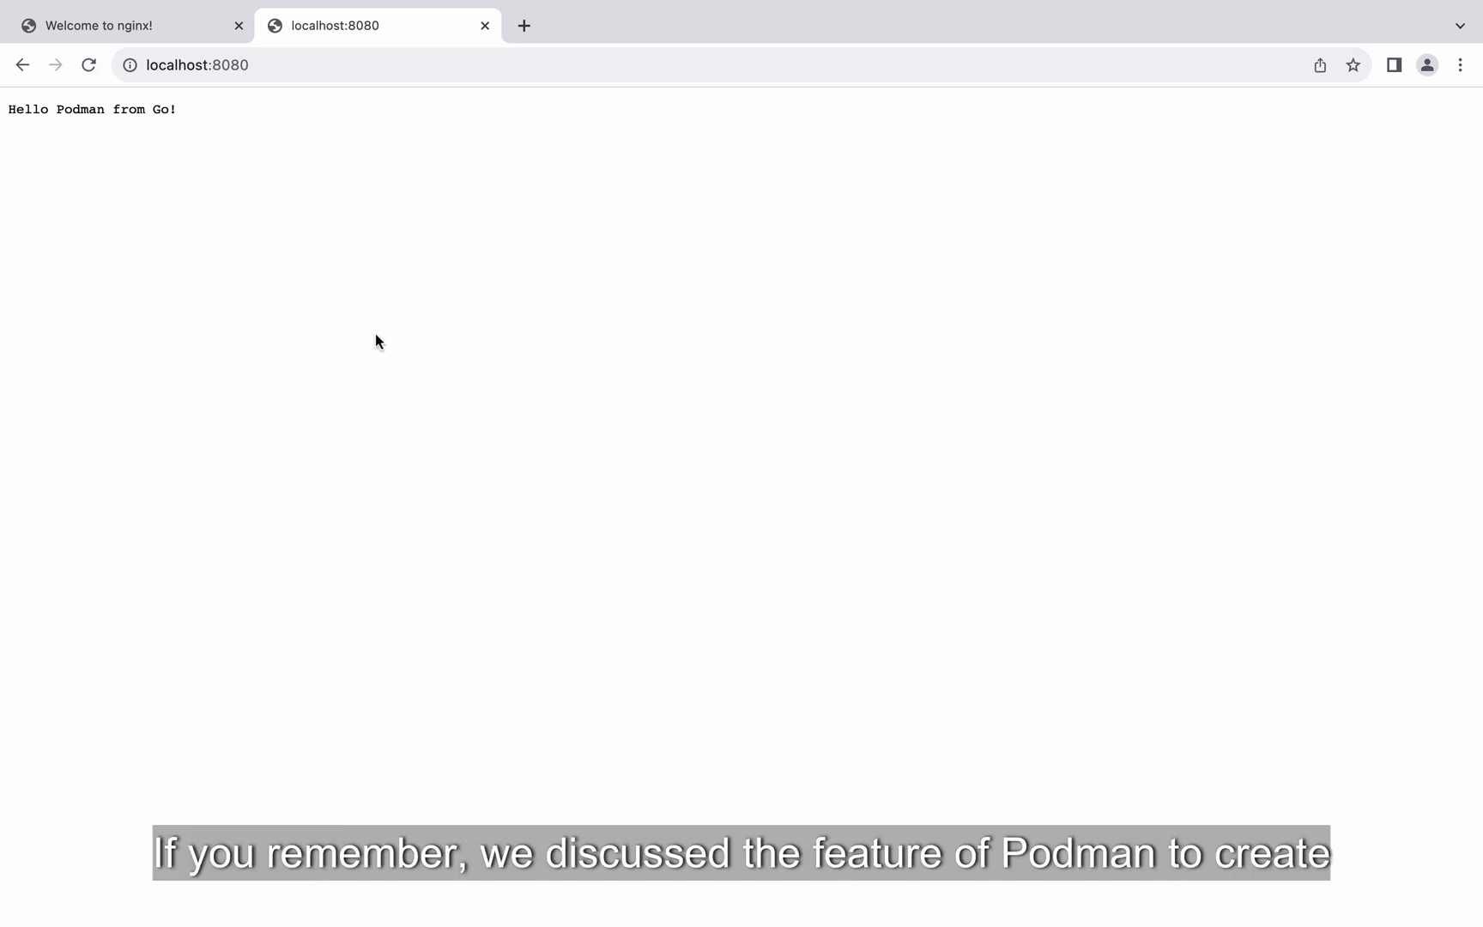
Return to Podman Desktop and delete the pdm-golang and my-nginx containers
{"action": "left_click", "coordinate": [204, 321]}
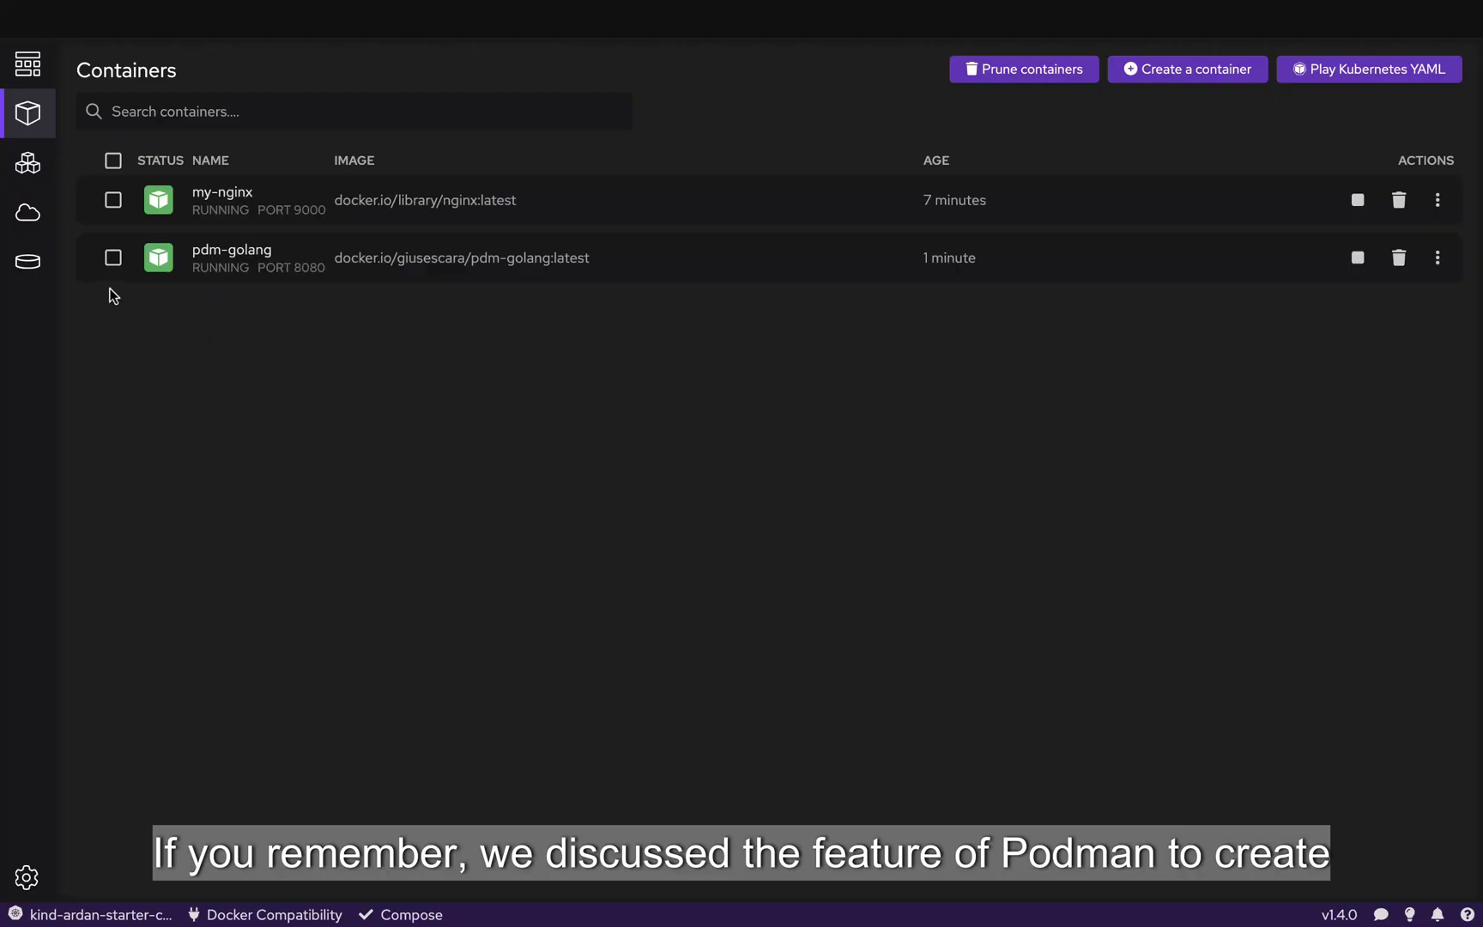
{"action": "left_click", "coordinate": [112, 257]}
{"action": "left_click", "coordinate": [112, 216]}
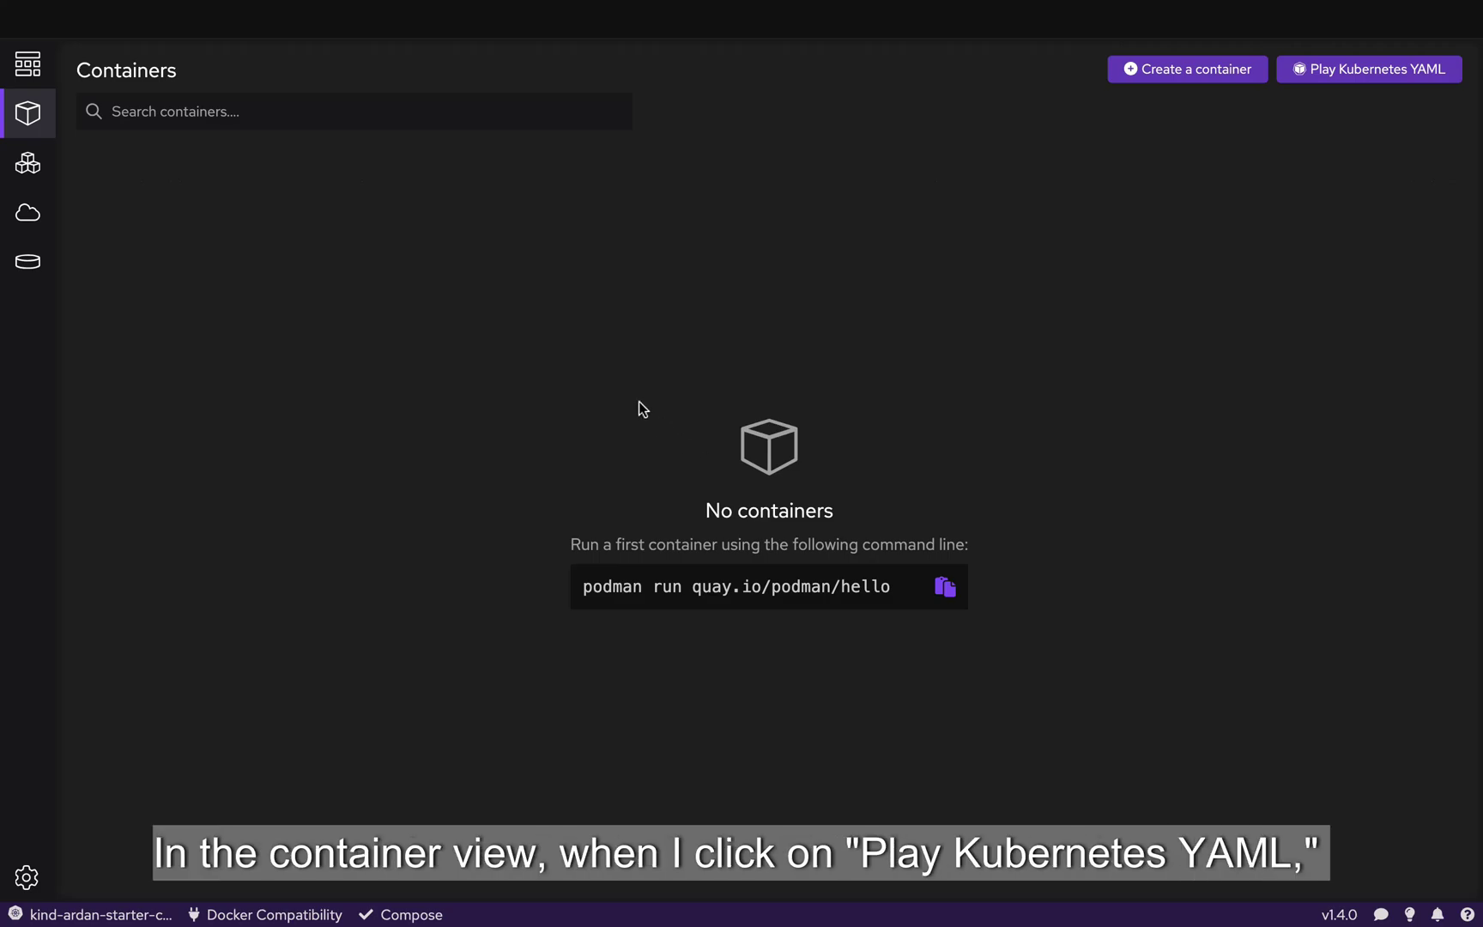
Play pdm-golang-pod.yaml from the Podman folder using the Podman container engine and examine the created pod's output
{"action": "left_click", "coordinate": [1325, 76]}
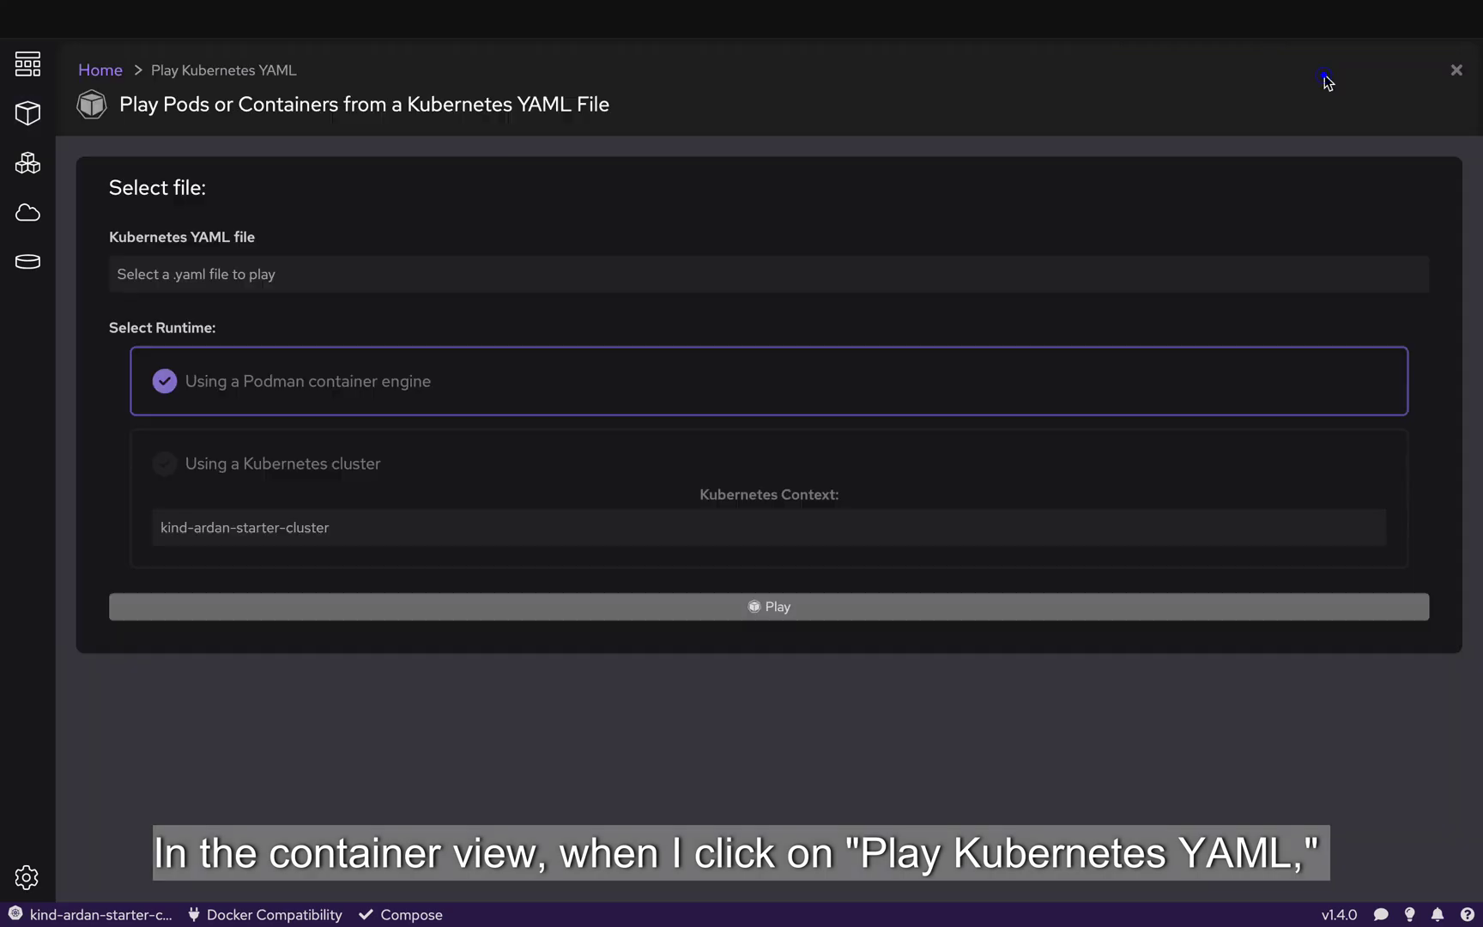
{"action": "left_click", "coordinate": [281, 274]}
{"action": "left_click", "coordinate": [549, 211]}
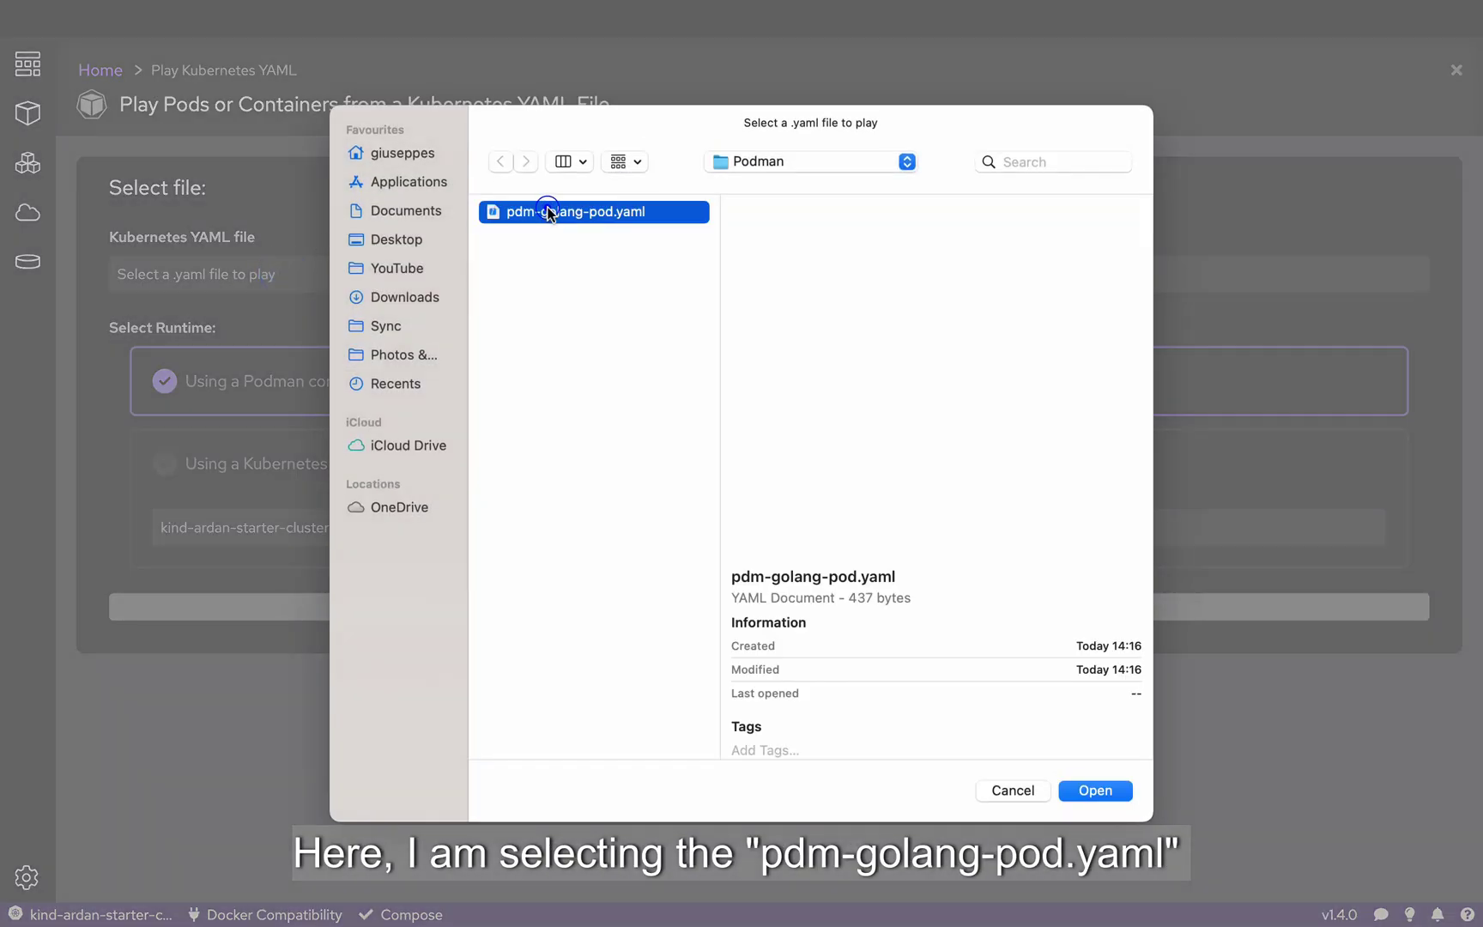
{"action": "left_click", "coordinate": [1117, 793]}
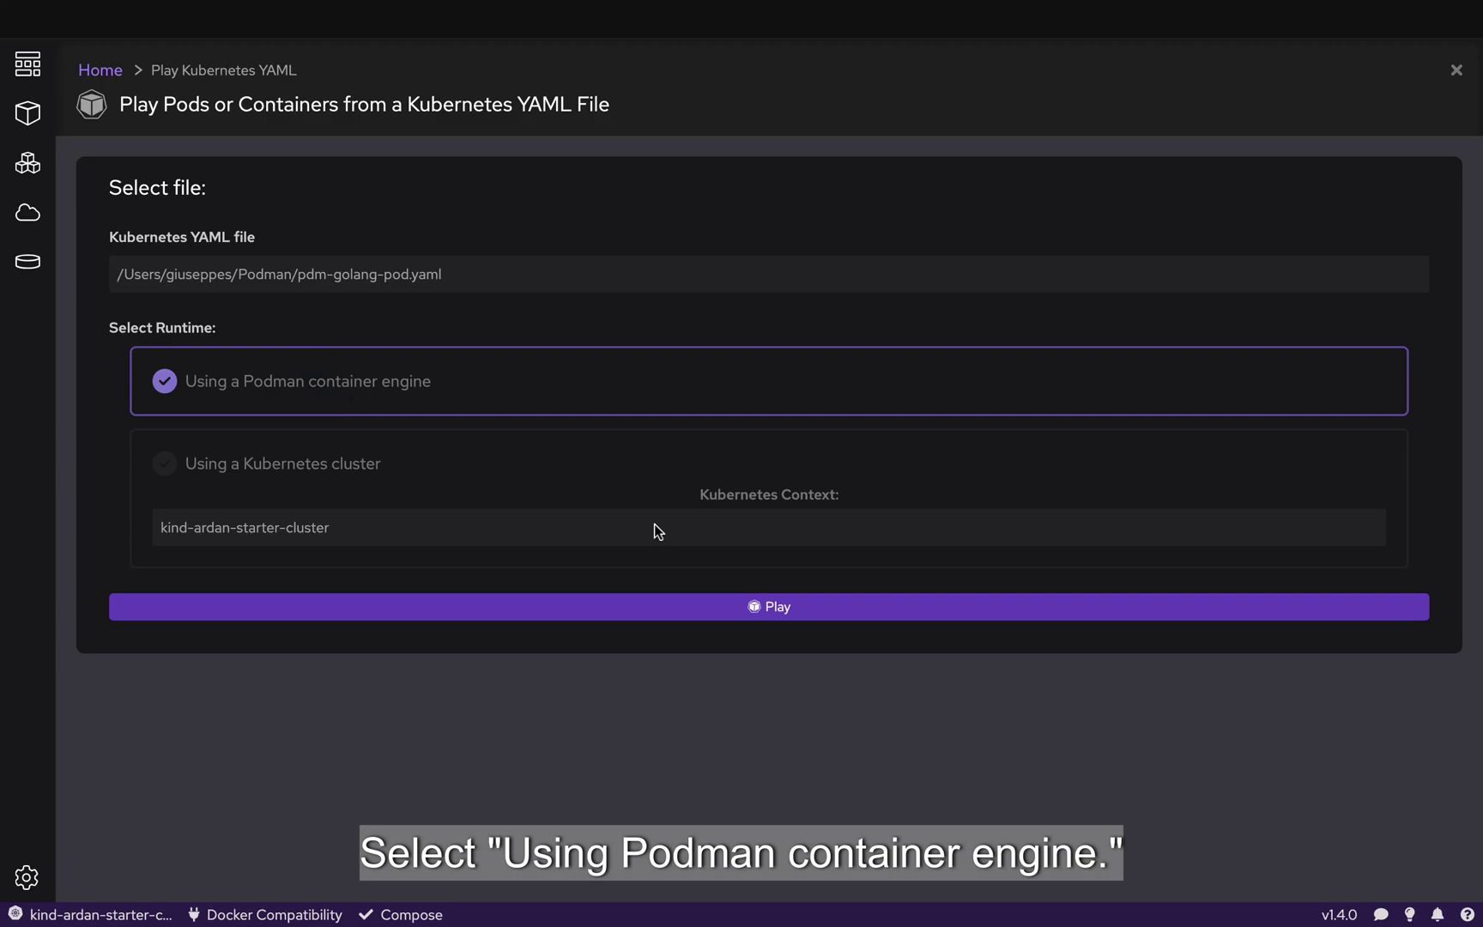
{"action": "left_click", "coordinate": [768, 615]}
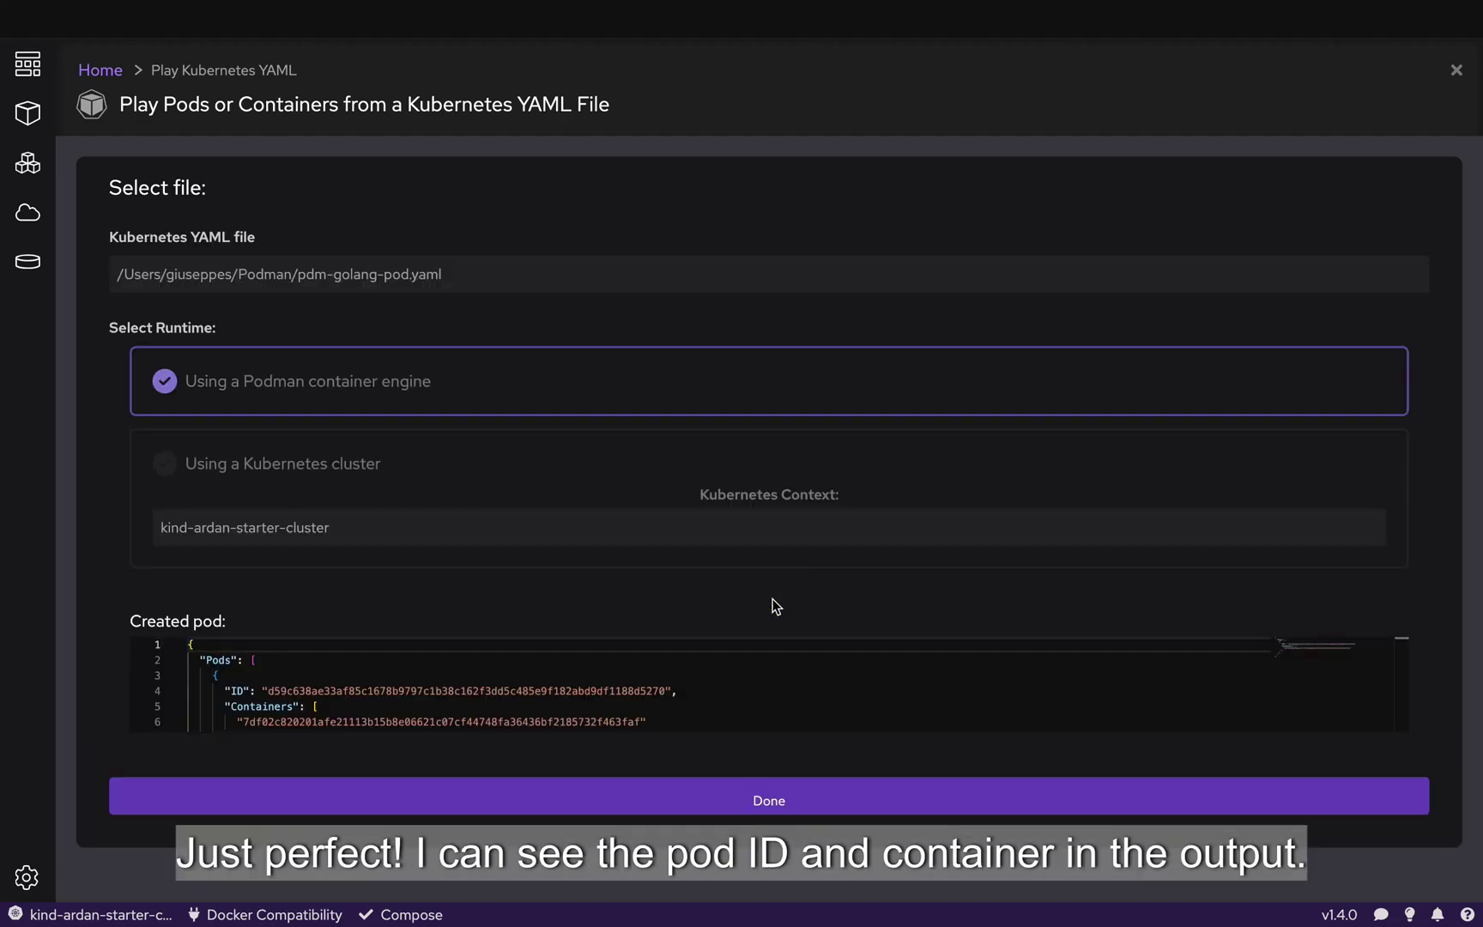
{"action": "scroll", "coordinate": [735, 692], "scroll_direction": "down", "scroll_amount": 2}
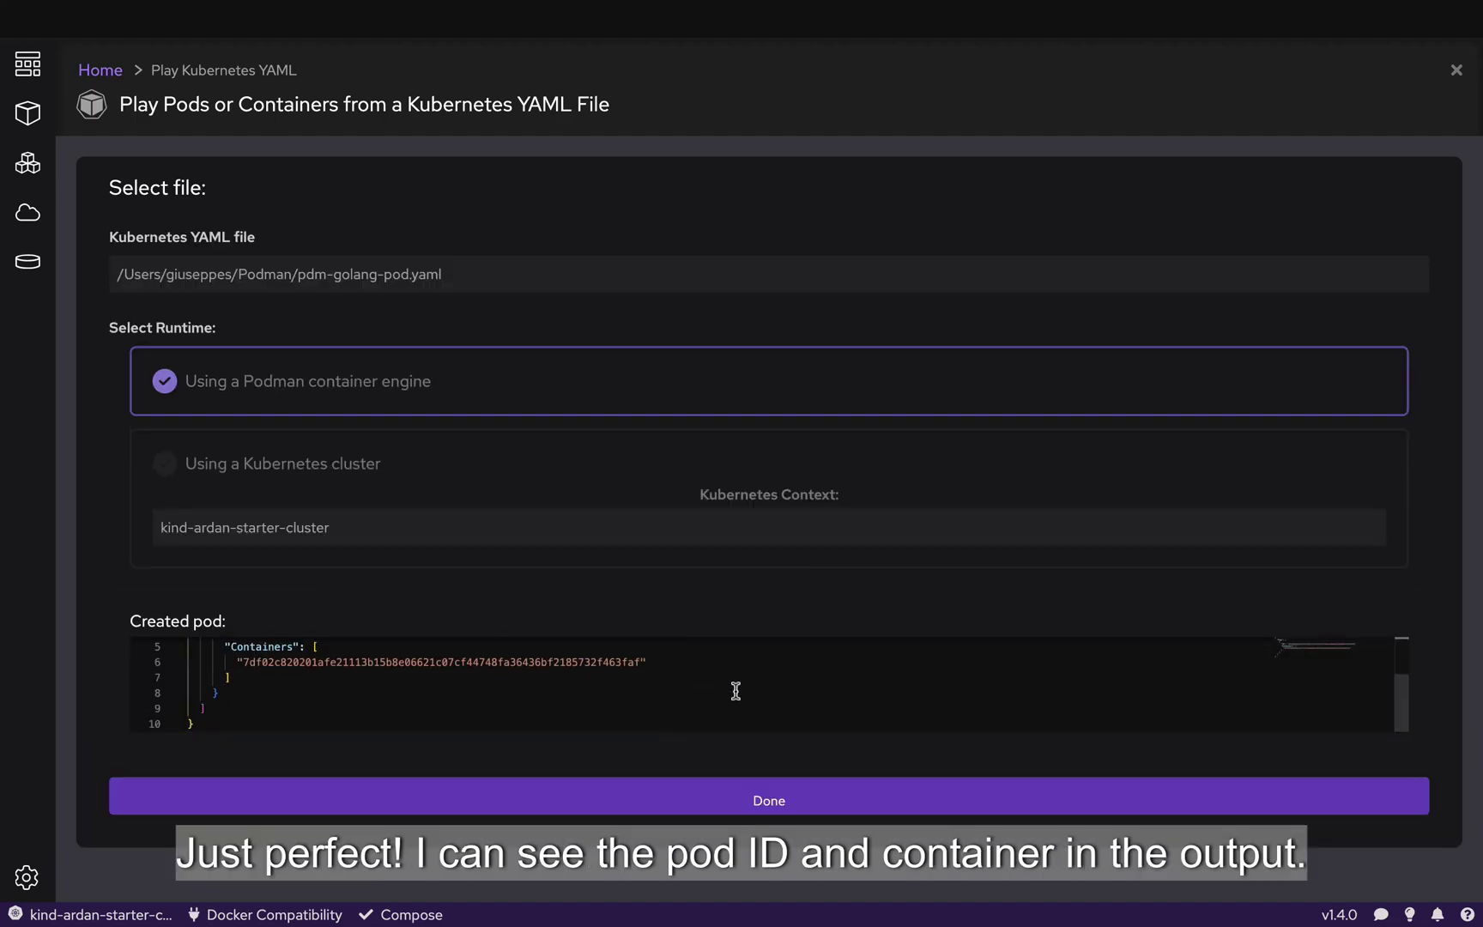